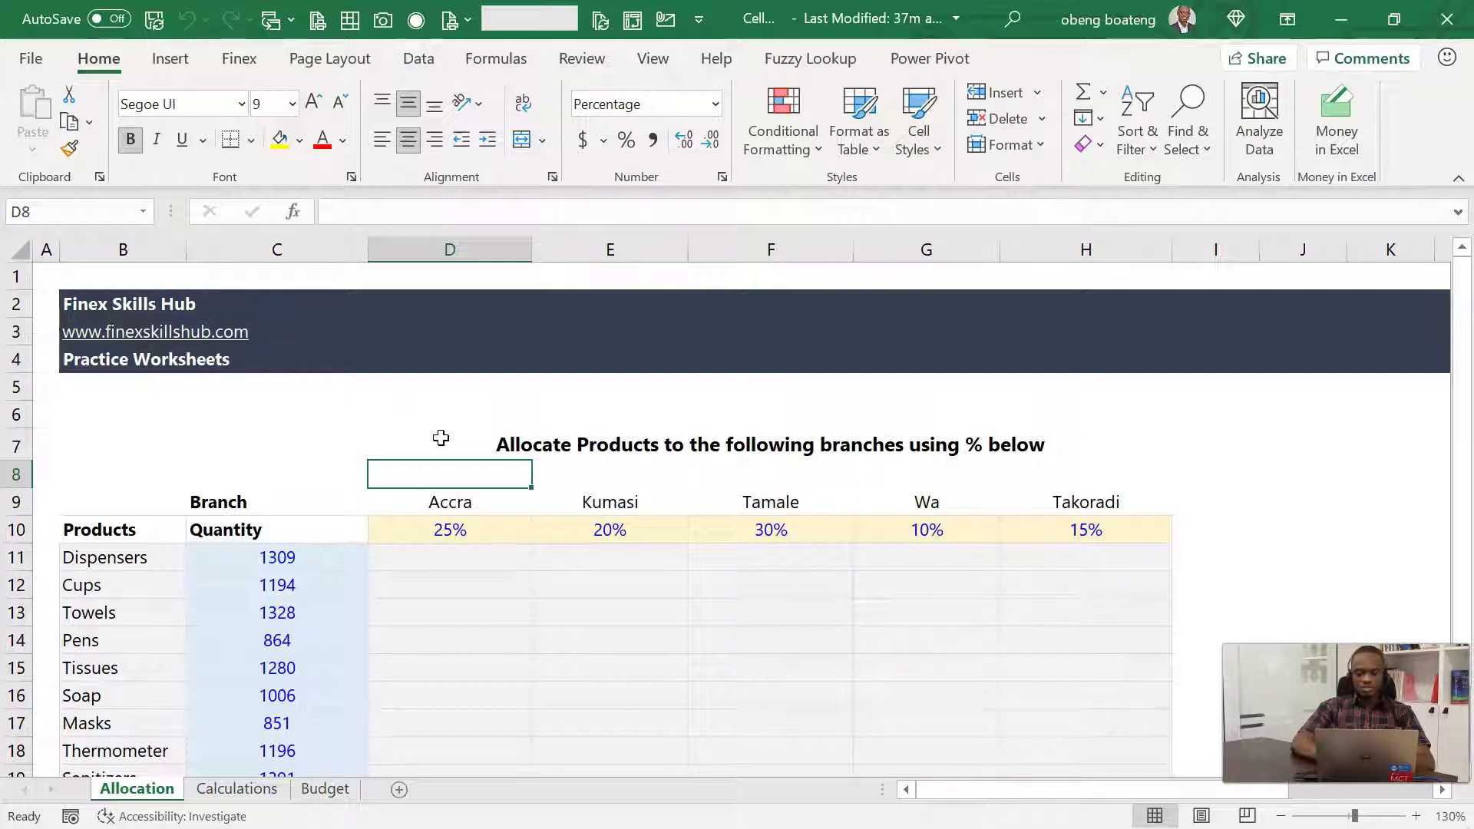
Enter =D10 in D8 and fill it across to H8
text(=)
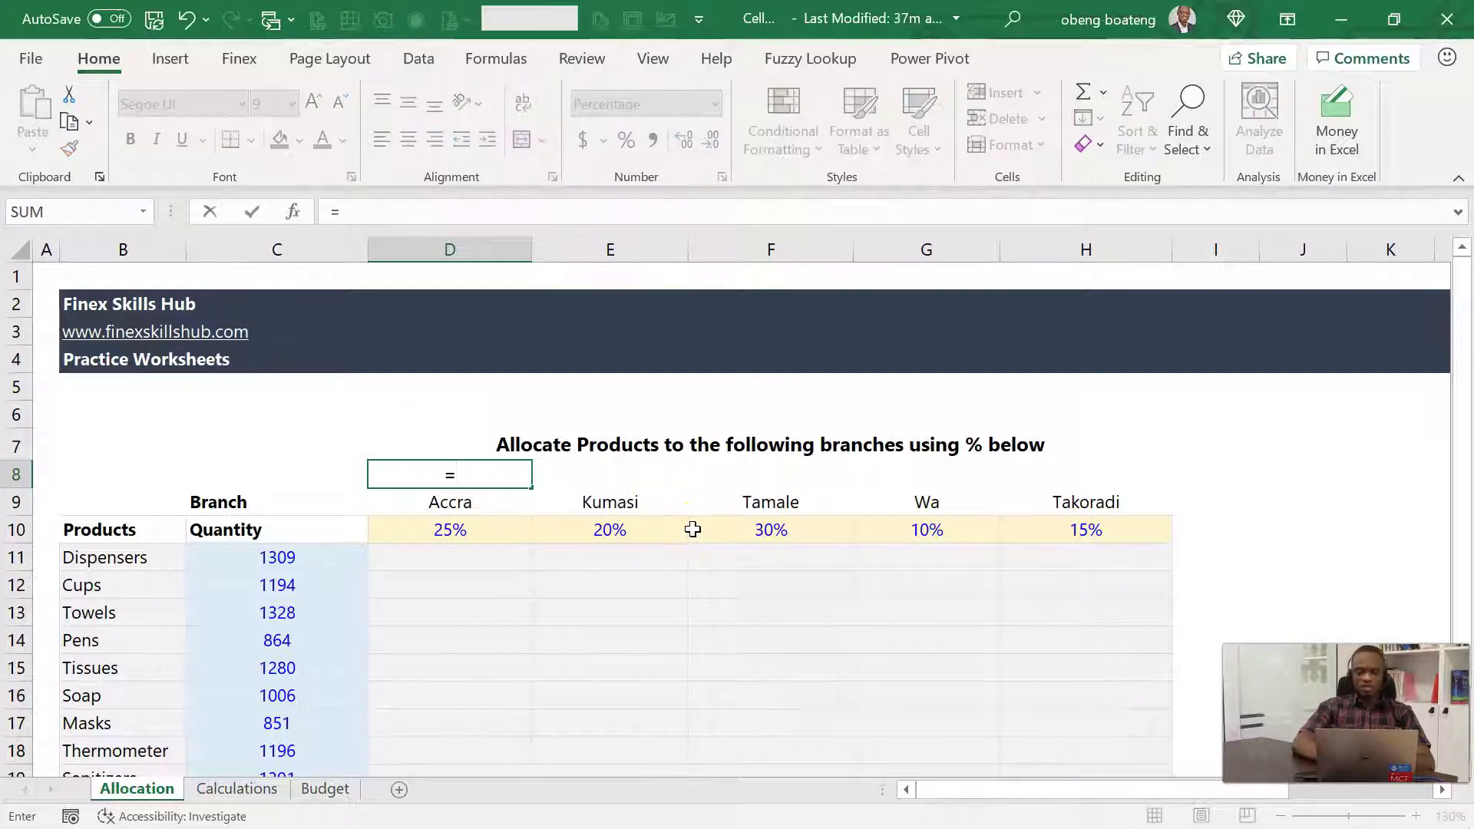
click(461, 531)
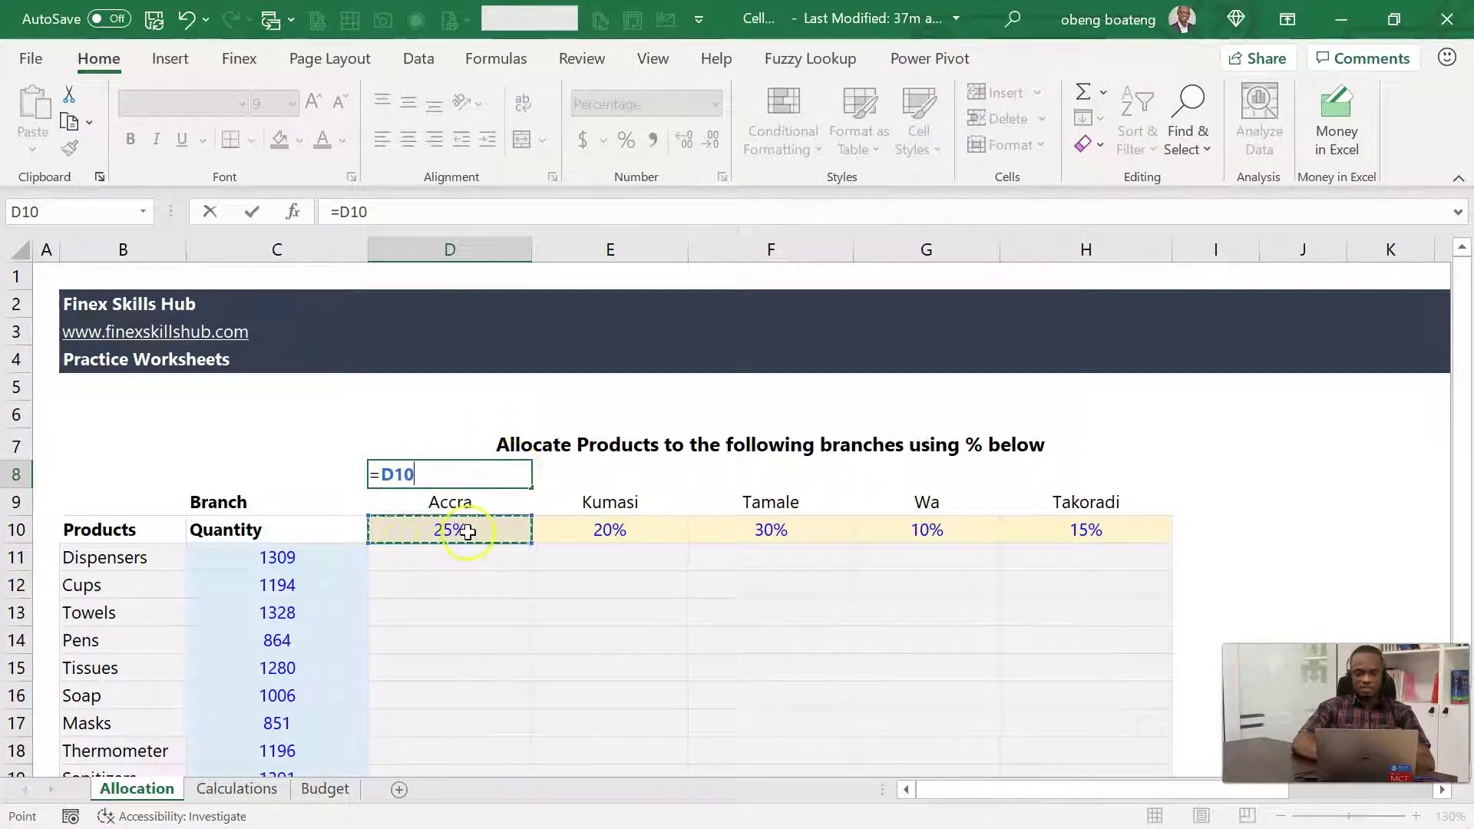
key(Return)
key(Up)
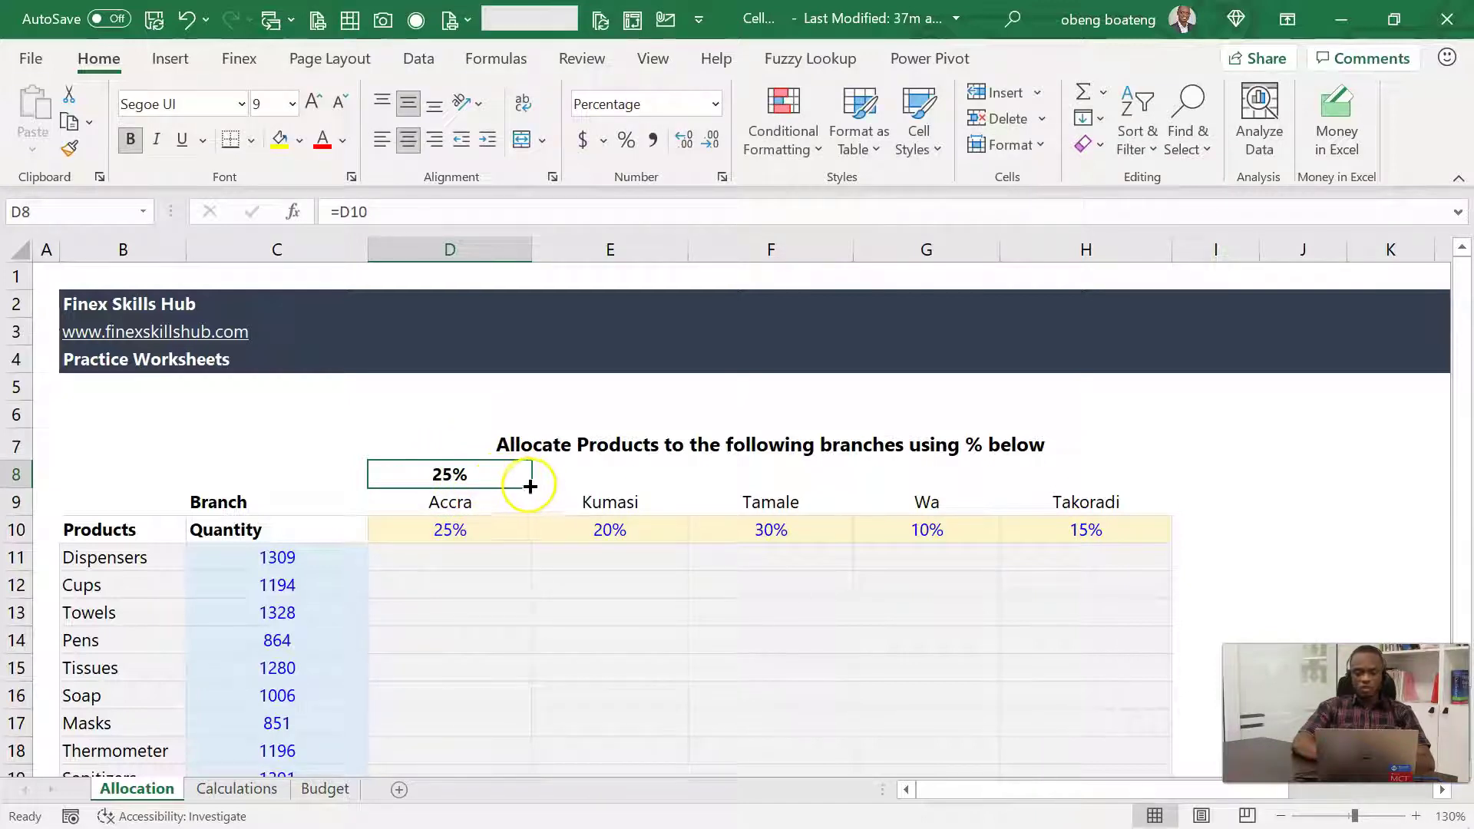
drag(533, 491, 1119, 470)
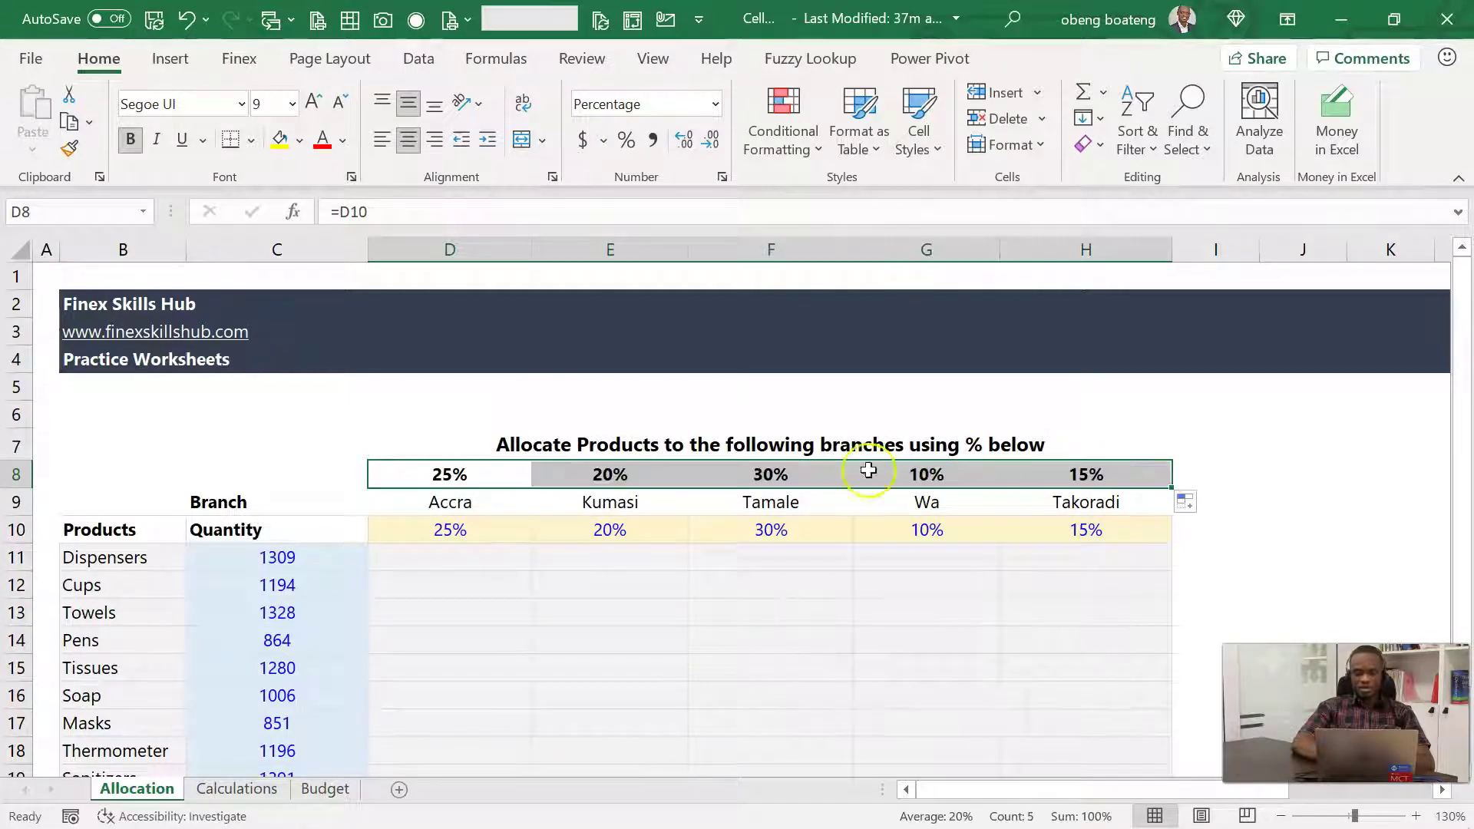
Verify that E8 references E10 and D8 references D10
click(608, 470)
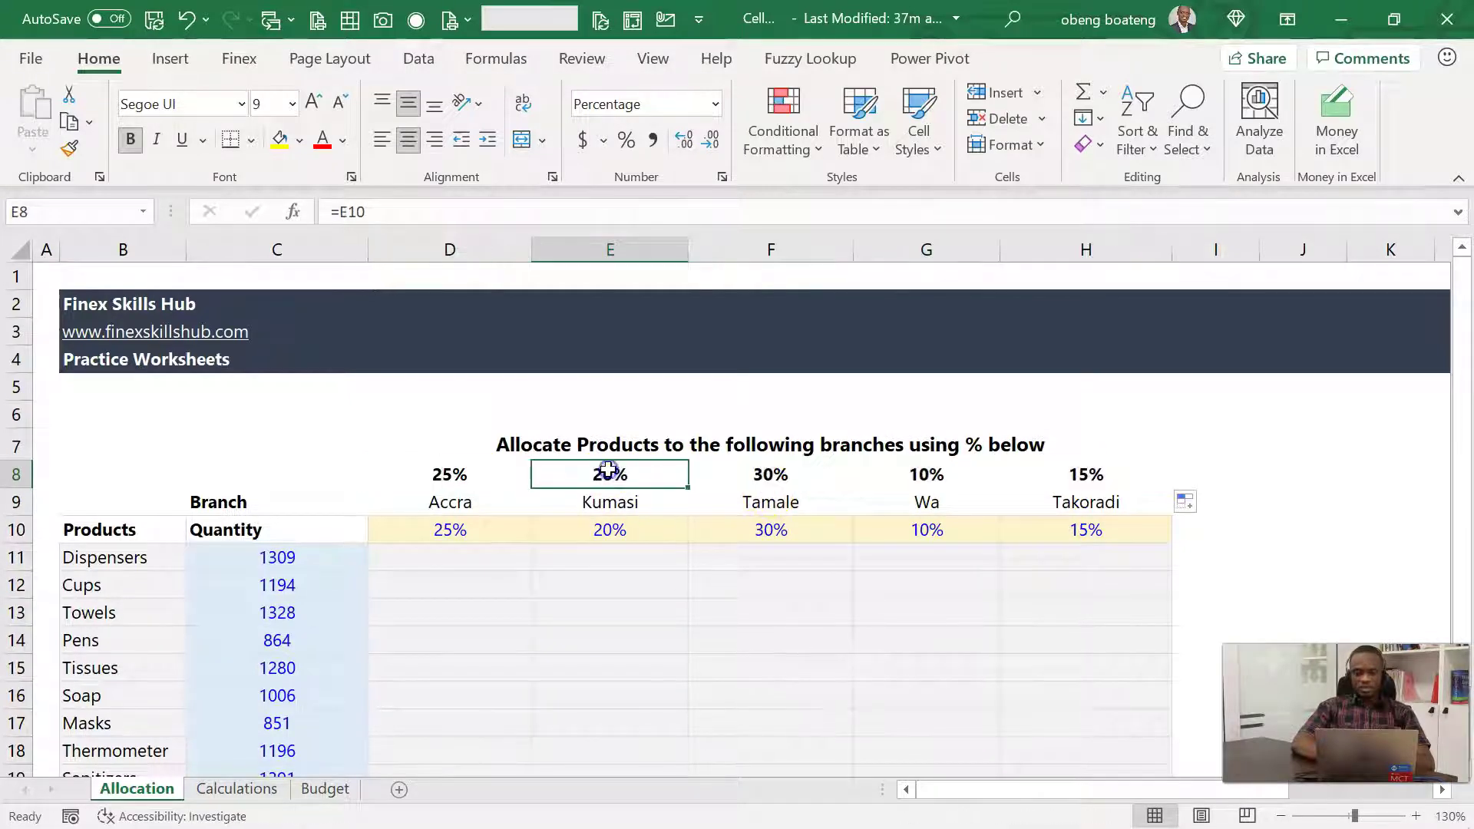
click(612, 528)
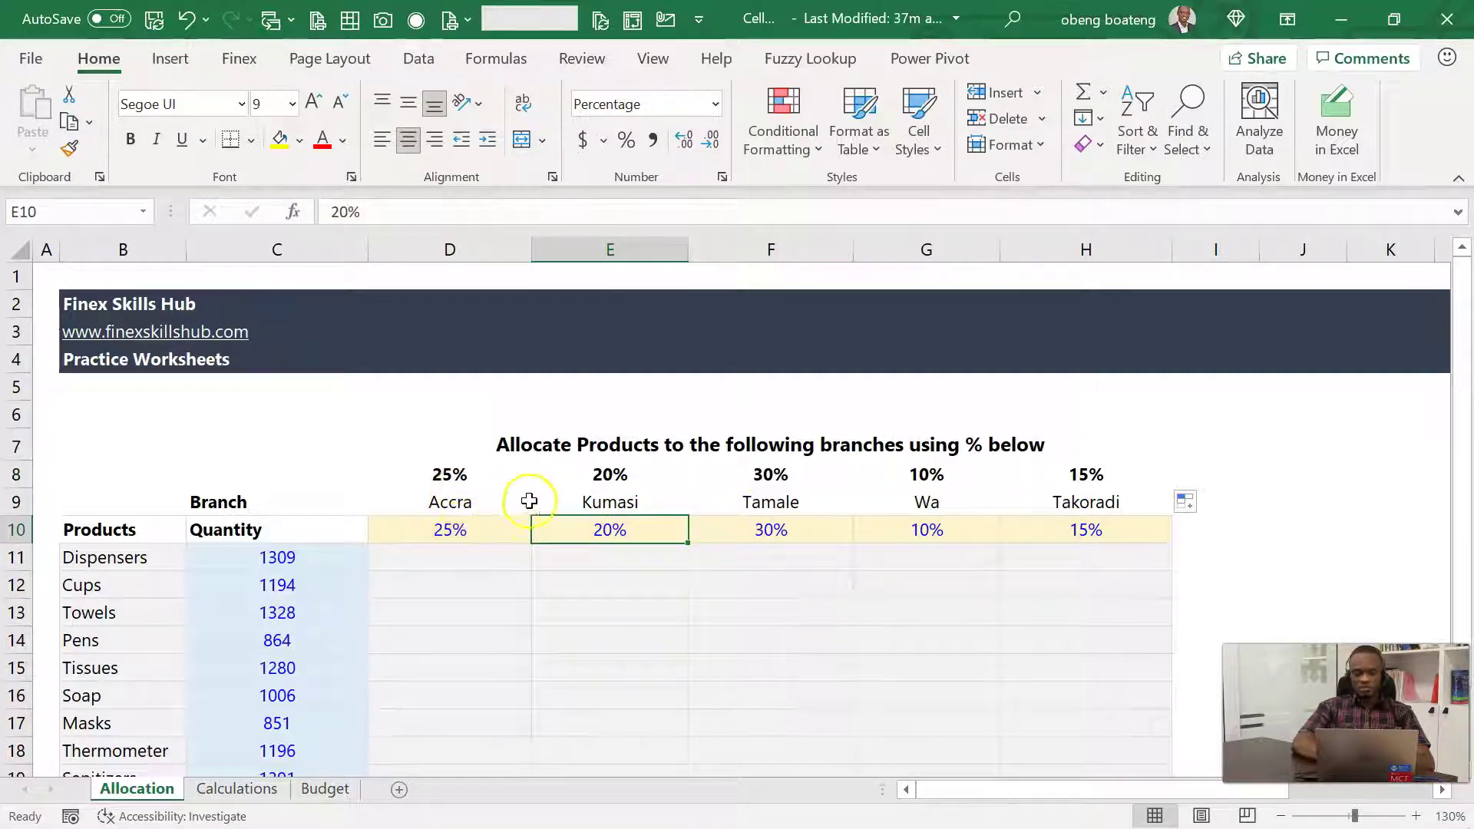
click(611, 476)
text(=E10)
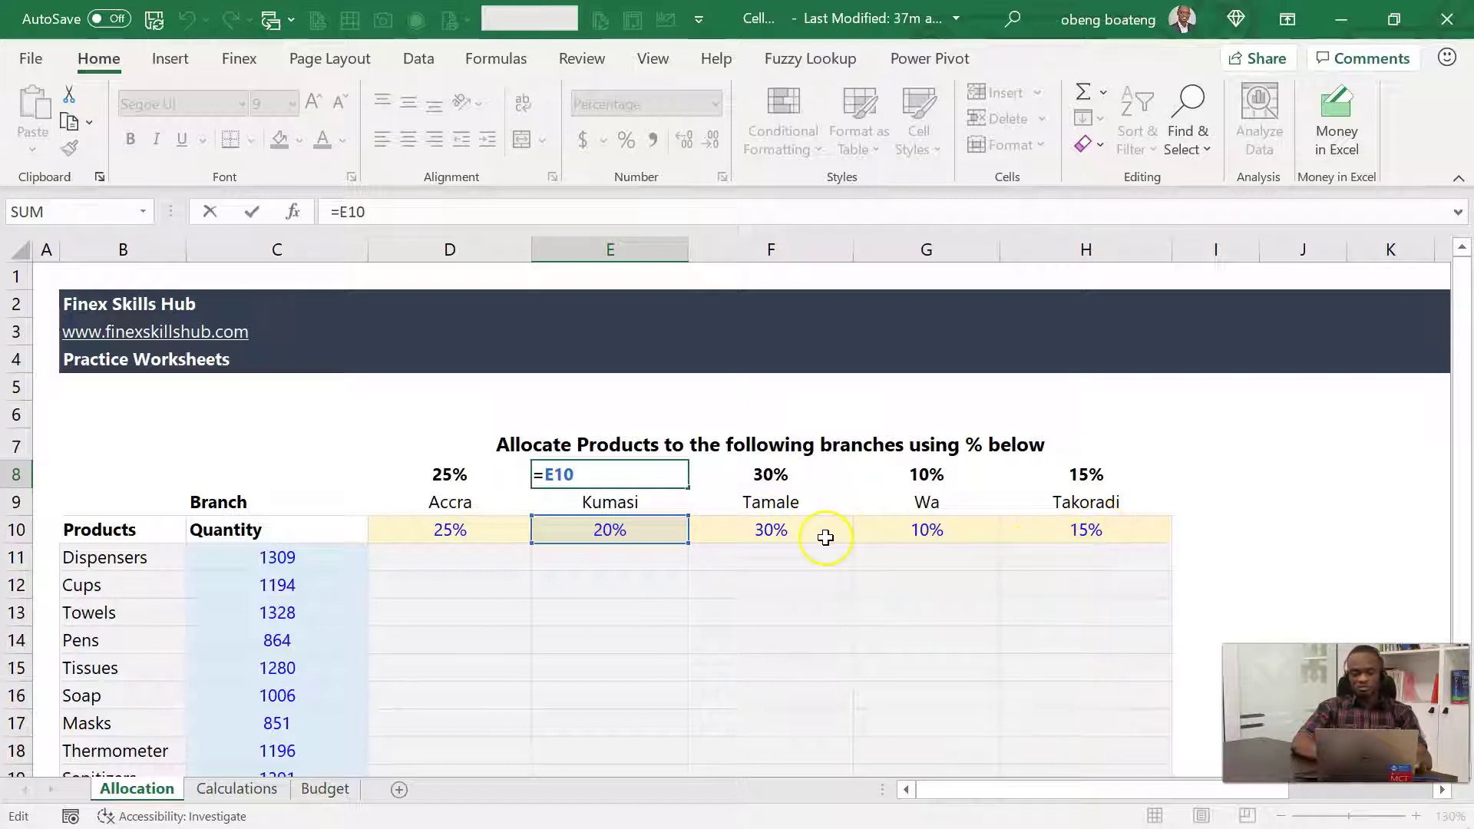
key(ctrl+Return)
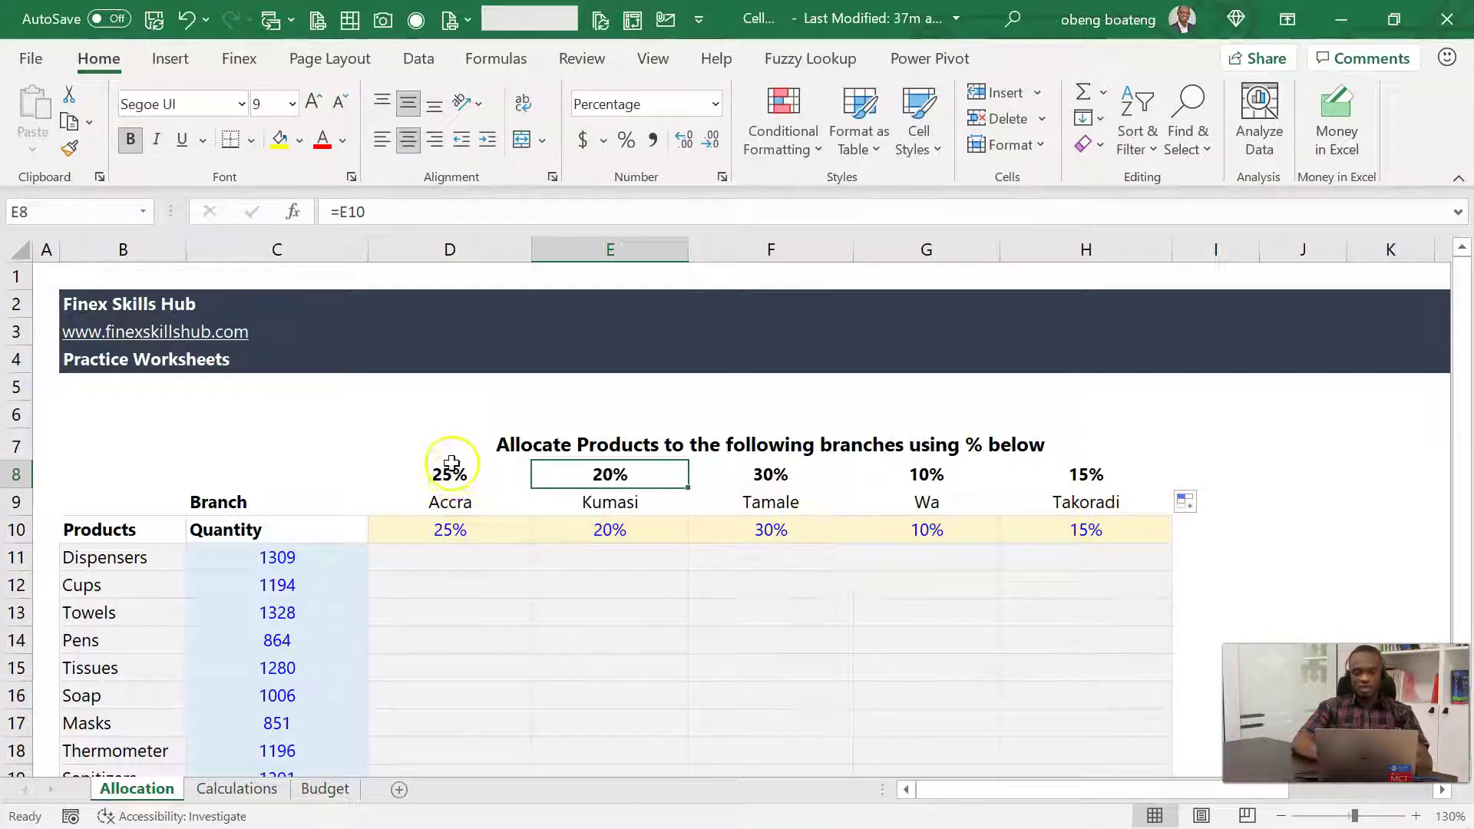
double_click(447, 474)
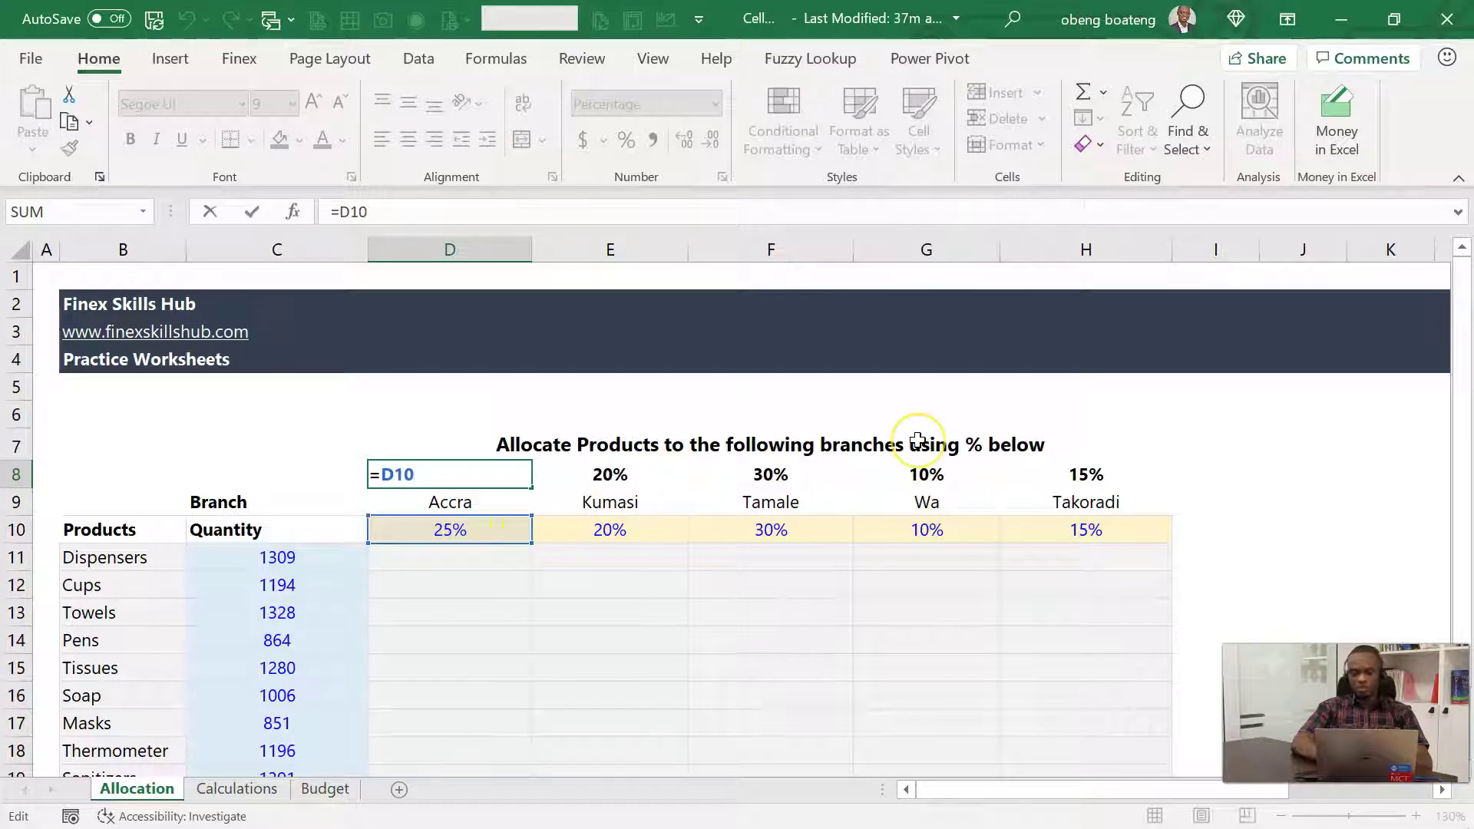
key(ctrl+Return)
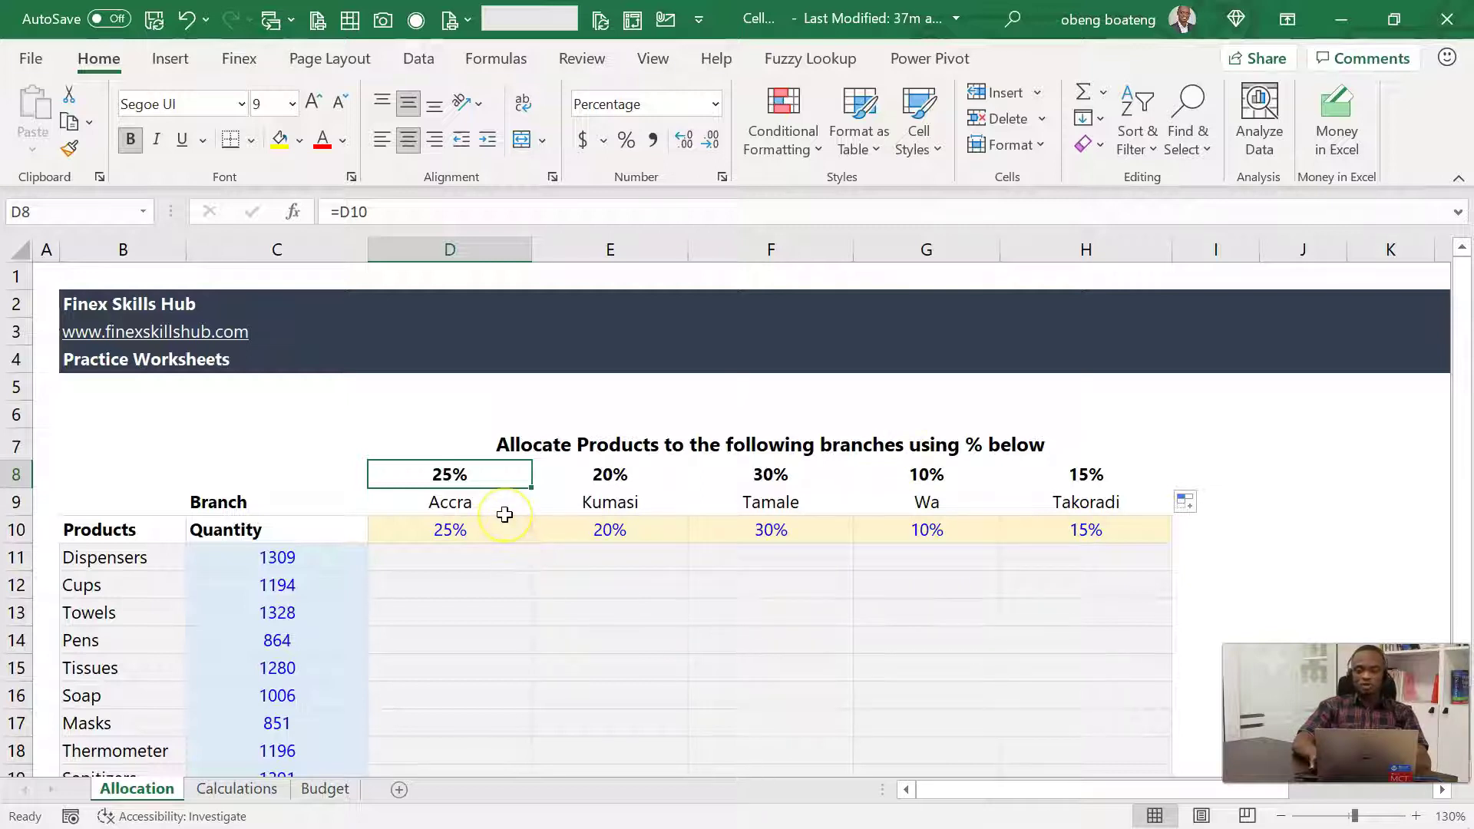
Clear the linked percentages from D8:H8
key(shift+Right)
key(shift+Right)
key(shift+Right)
key(shift+Right)
key(Delete)
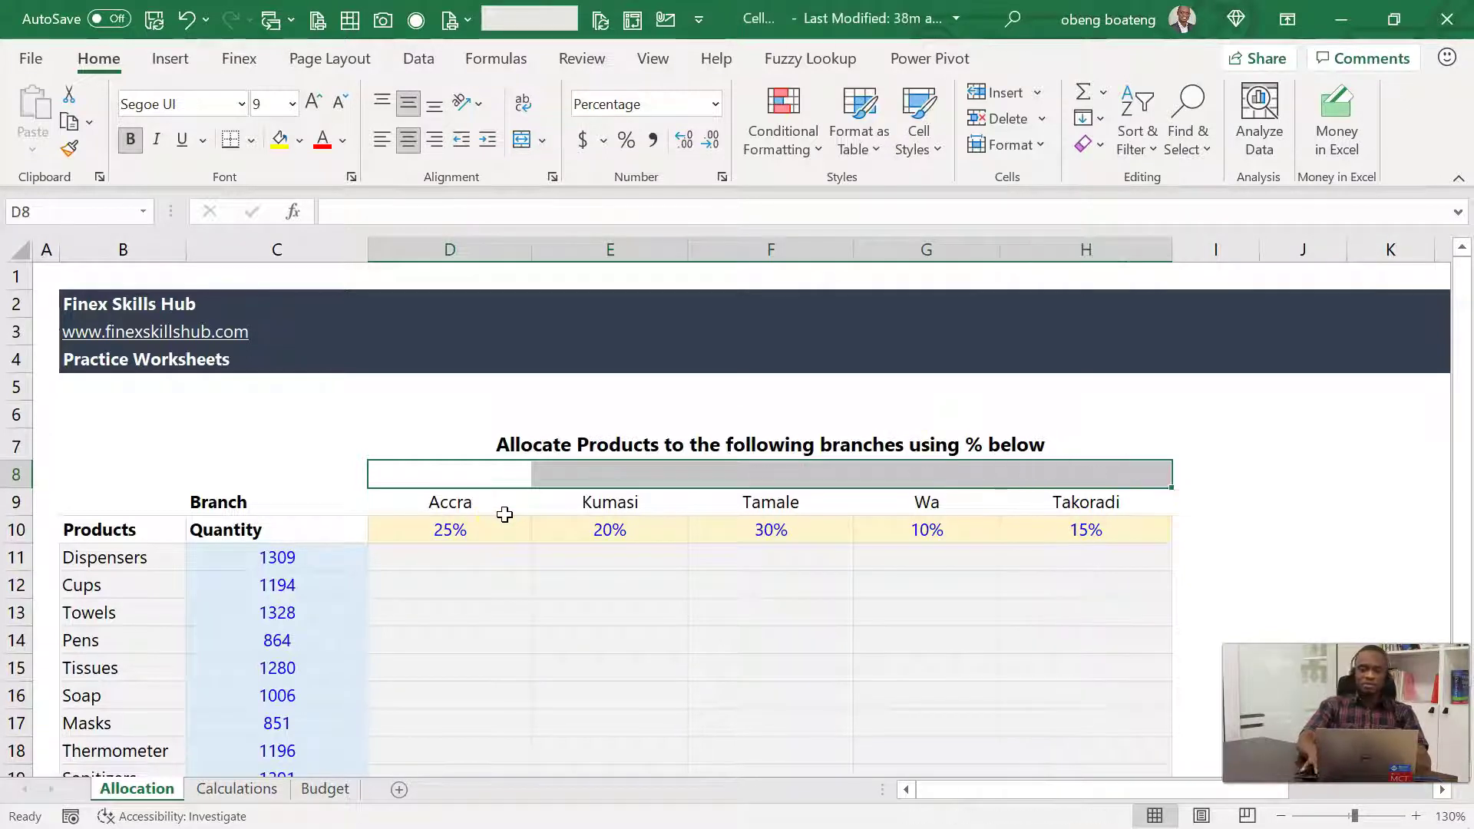
key(Down)
key(Down)
key(Down)
key(Down)
key(Down)
key(Down)
key(Down)
key(Down)
key(Down)
key(Down)
key(Down)
key(Down)
key(Down)
key(Down)
key(Down)
key(Down)
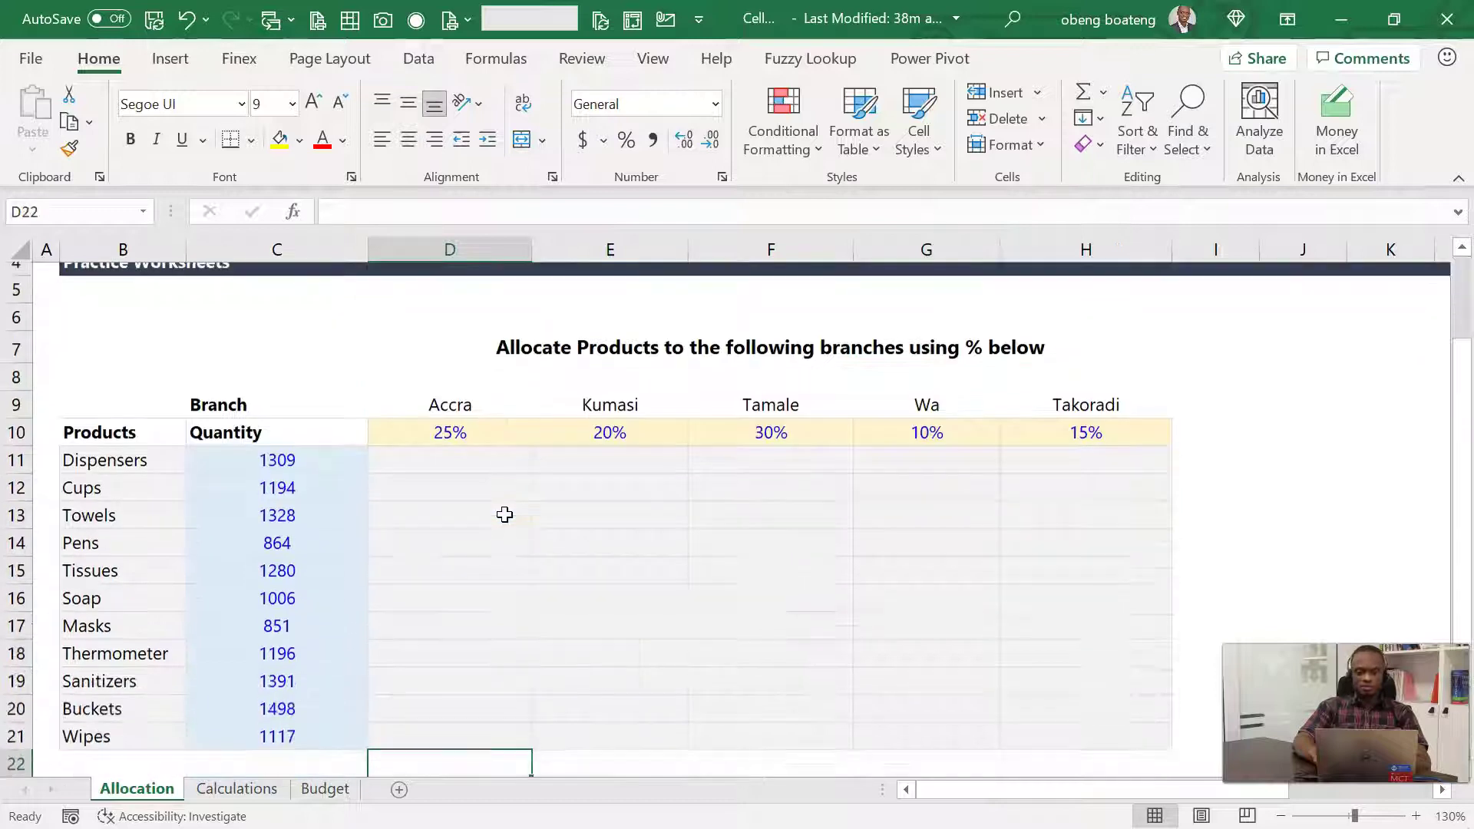
Highlight the quantities, branch names and percentages, then select the allocation area D11:H21
drag(293, 400, 306, 668)
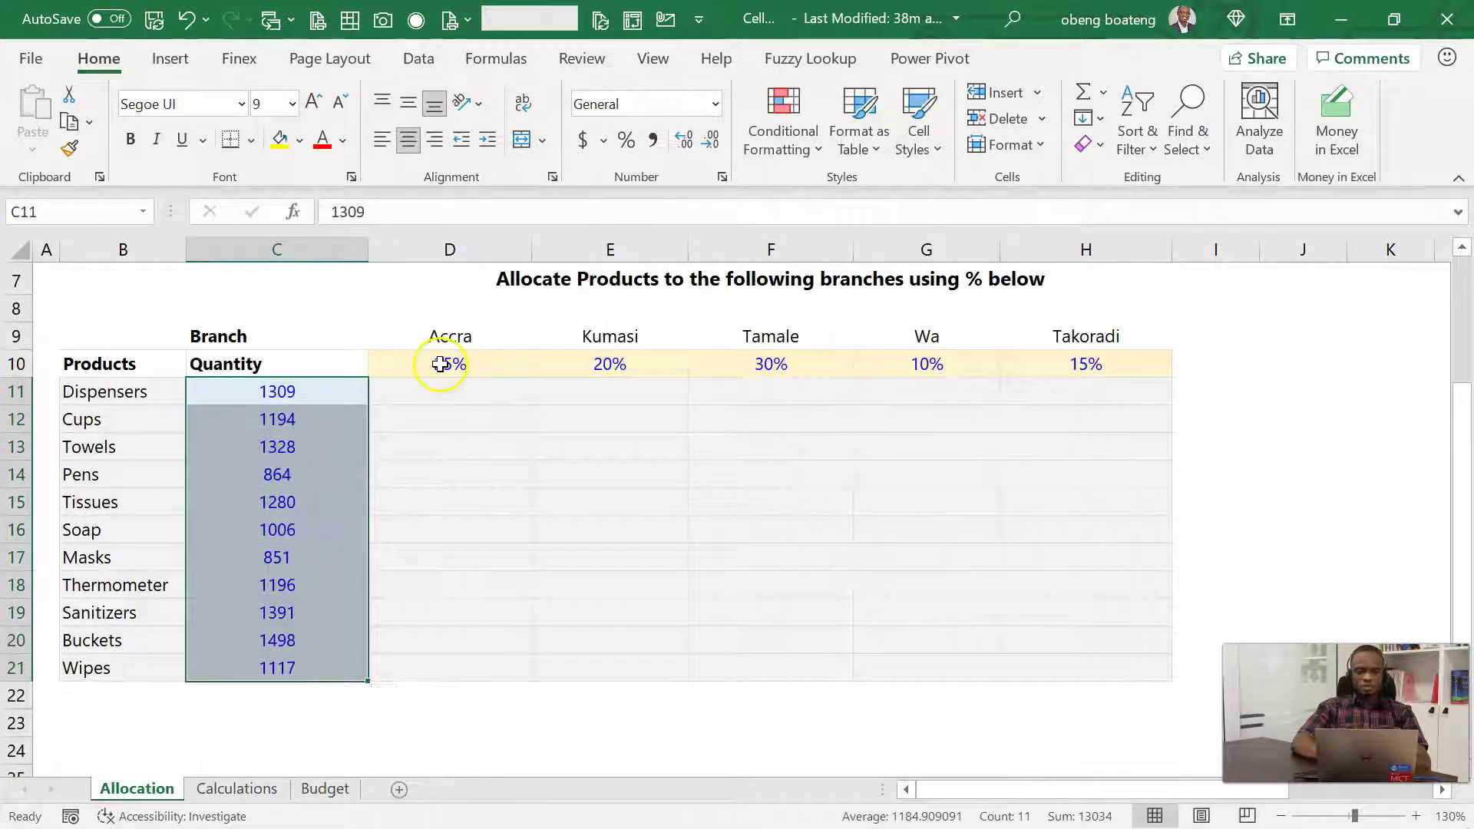
drag(448, 339, 1060, 338)
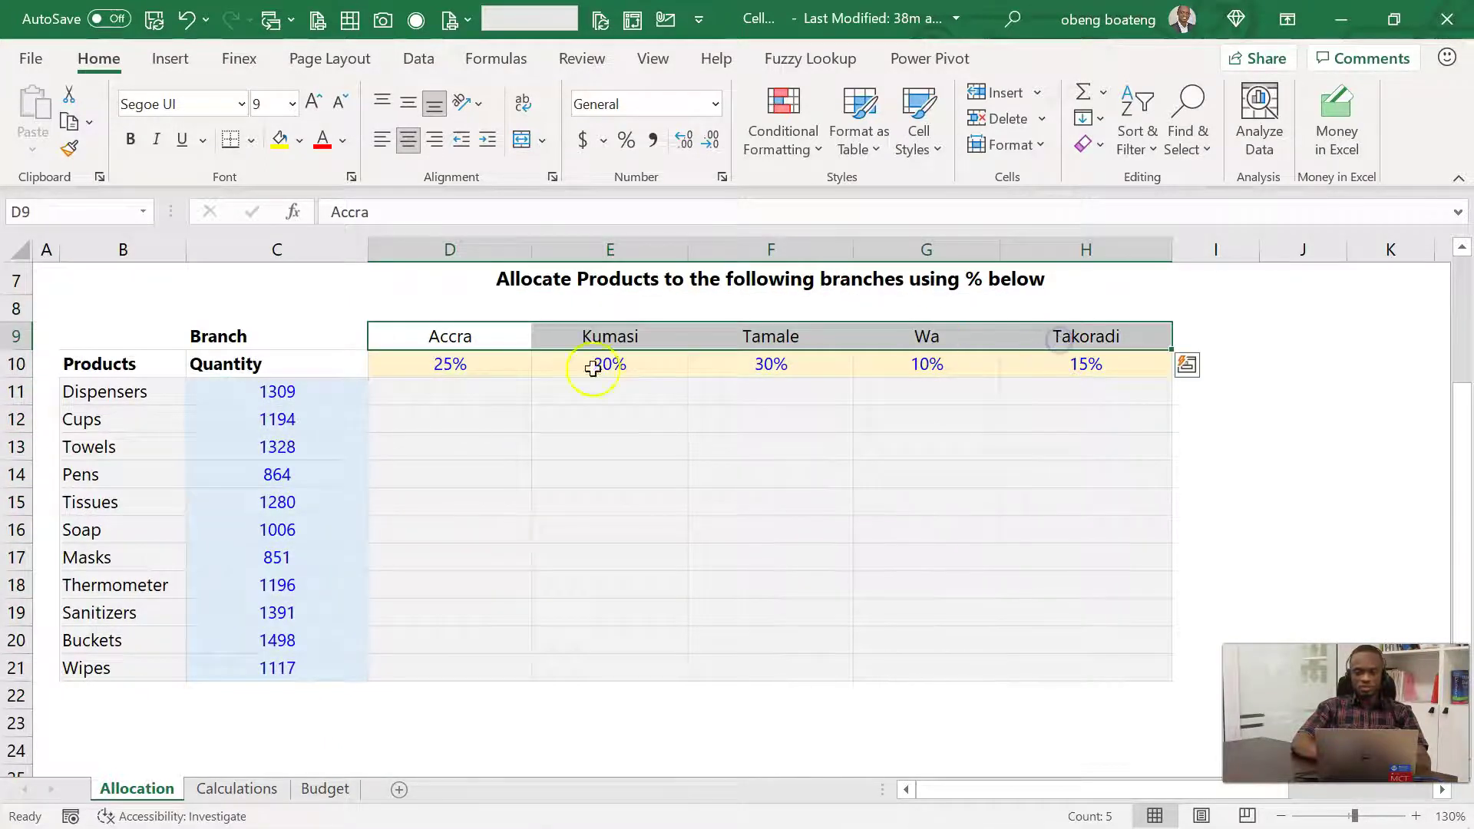
click(426, 390)
click(463, 367)
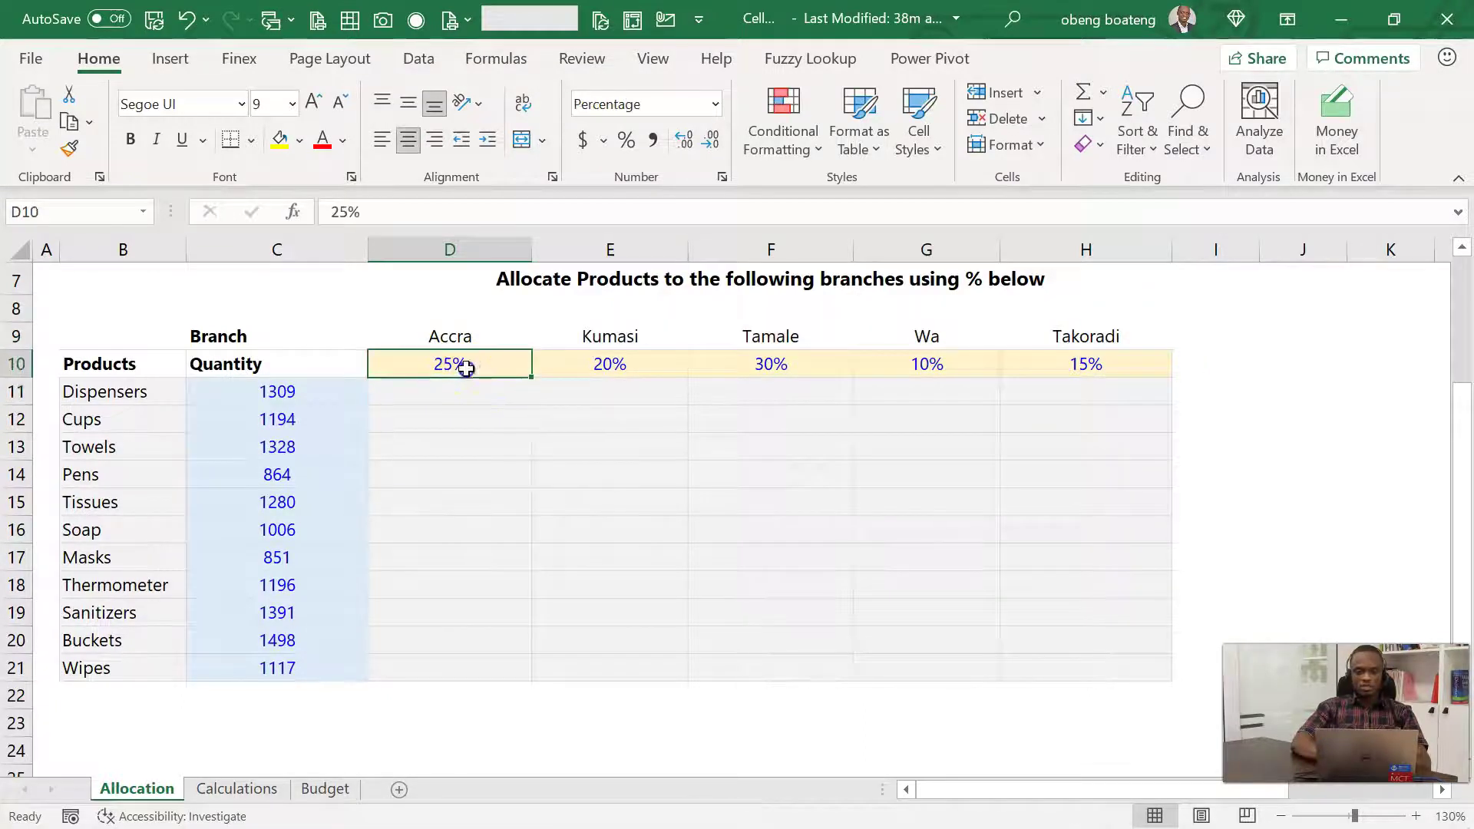
click(585, 368)
click(745, 369)
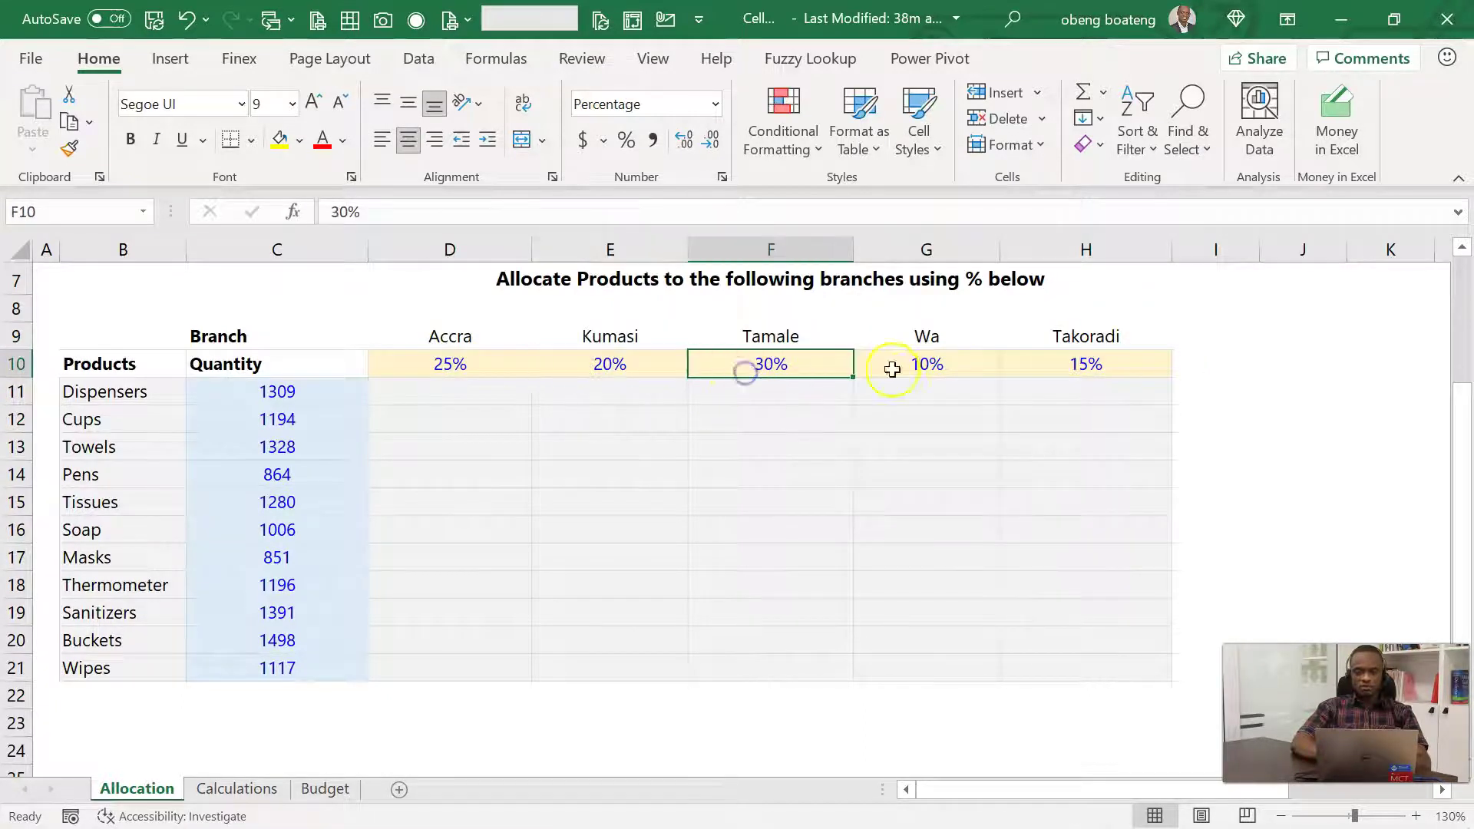
click(917, 367)
drag(503, 397, 1024, 670)
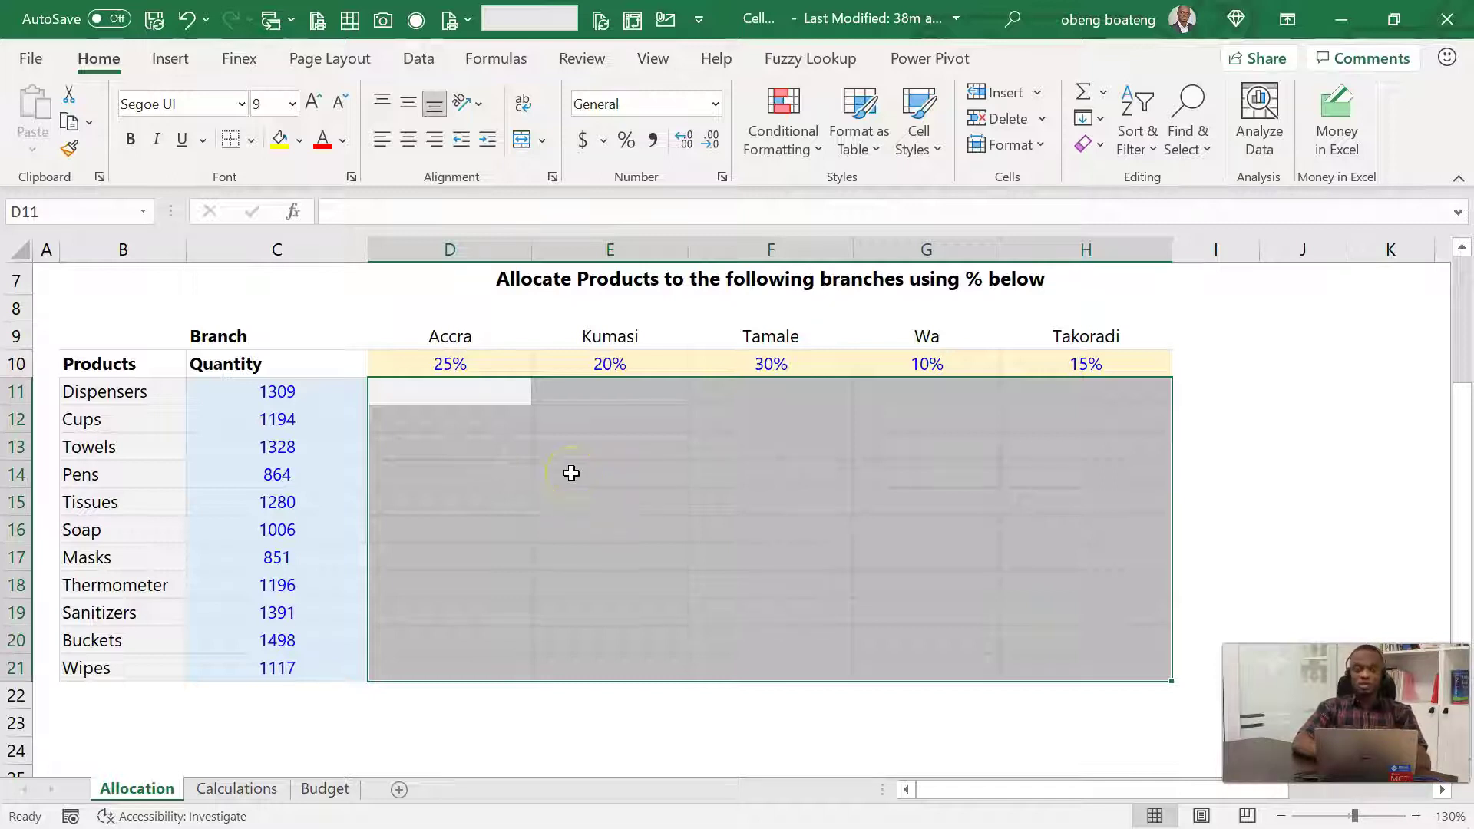
click(487, 392)
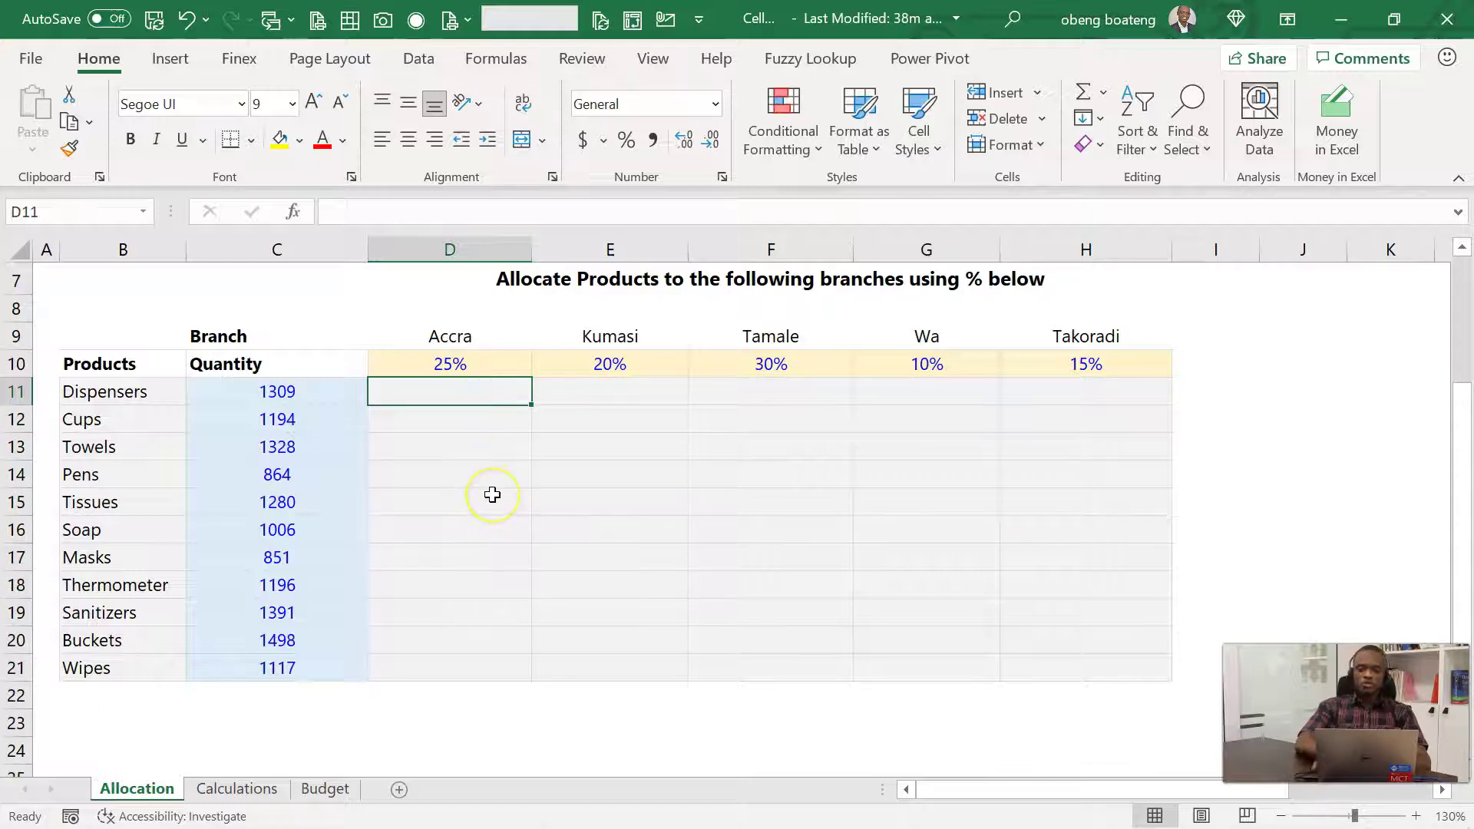
text(=)
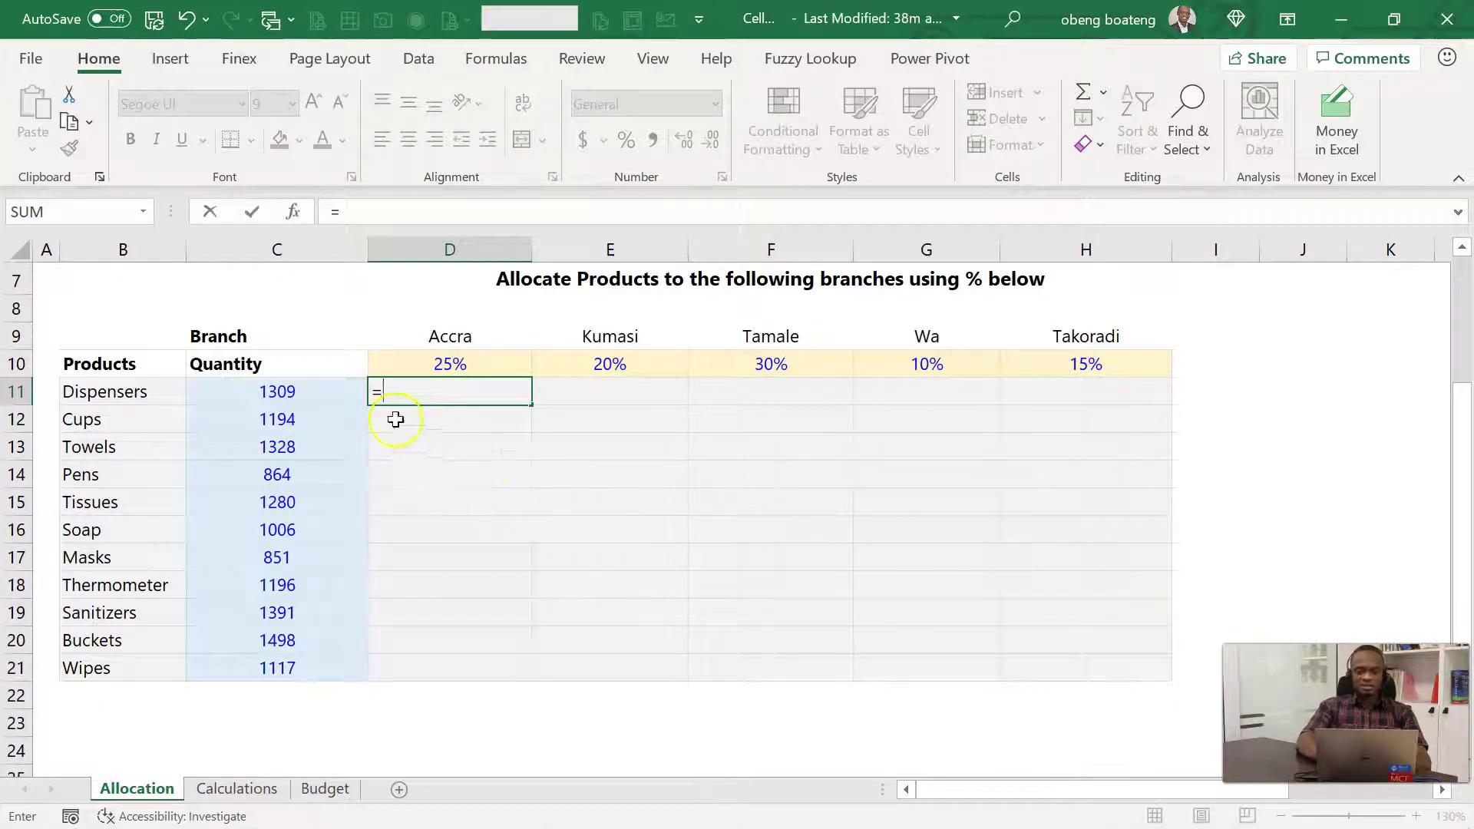
click(318, 393)
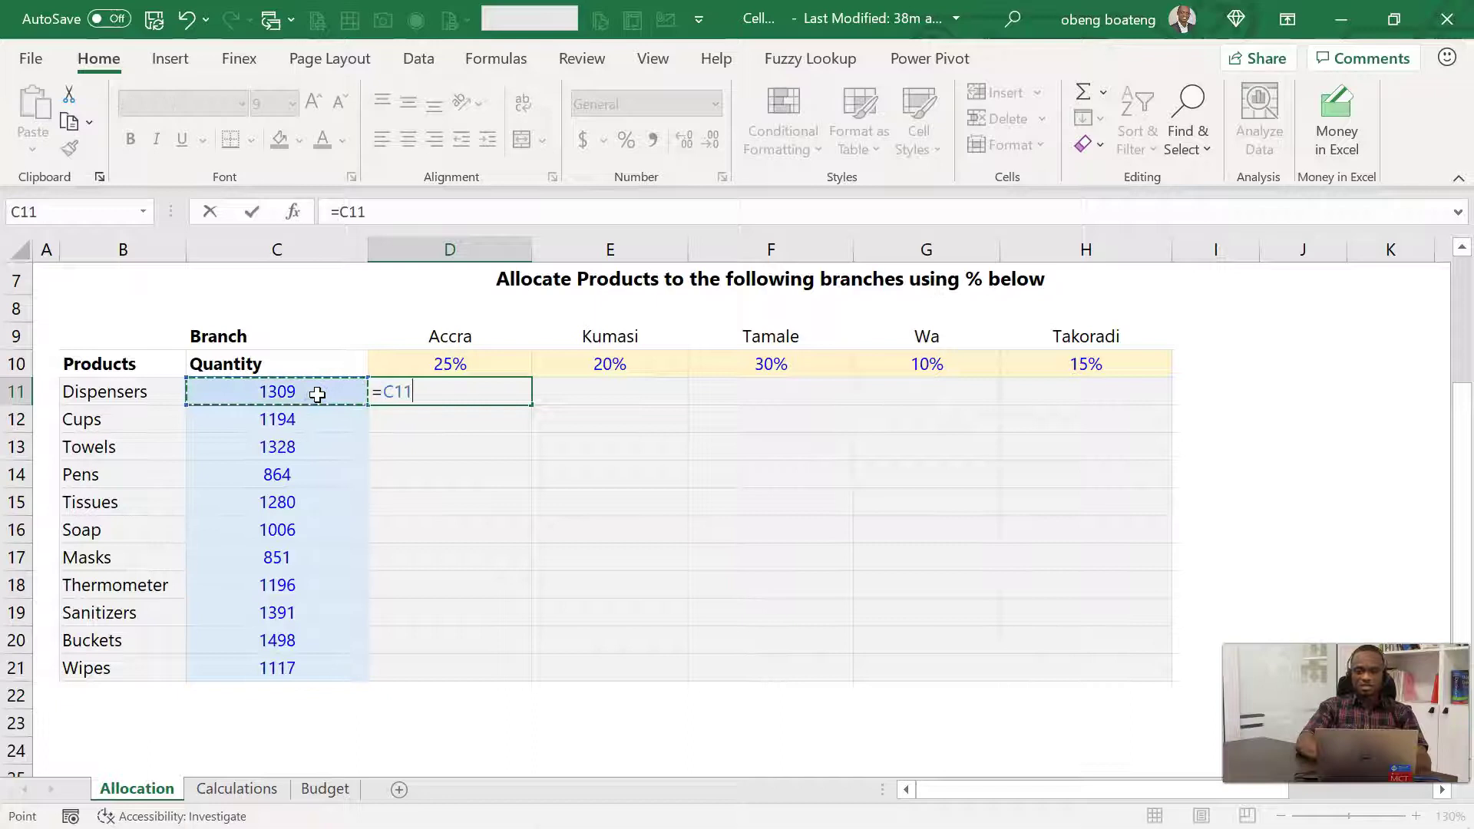
text(*)
click(423, 367)
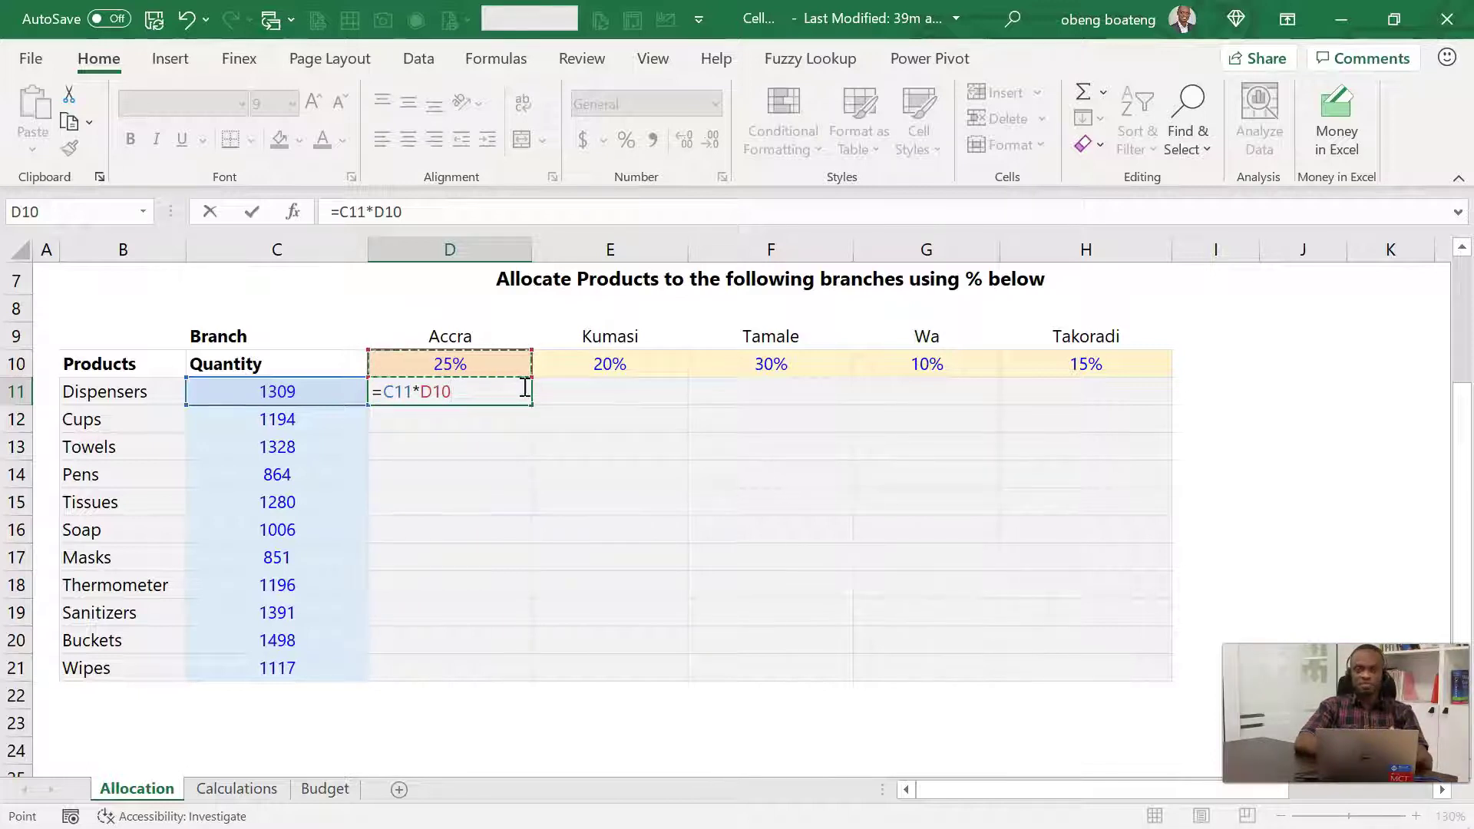
key(Escape)
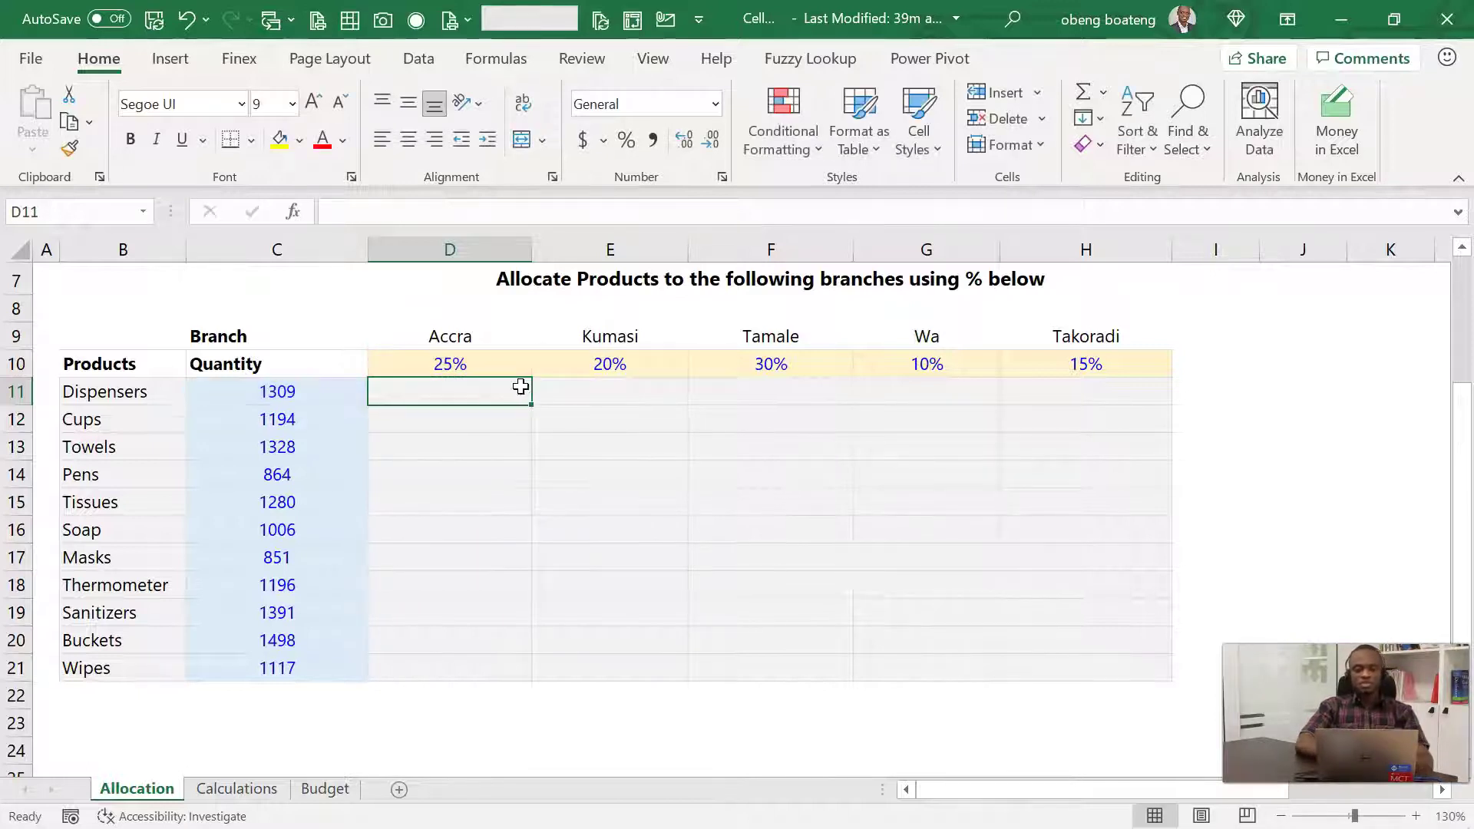
Highlight quantity column C and percentage row 10, then select the empty grid D11:H21
click(499, 391)
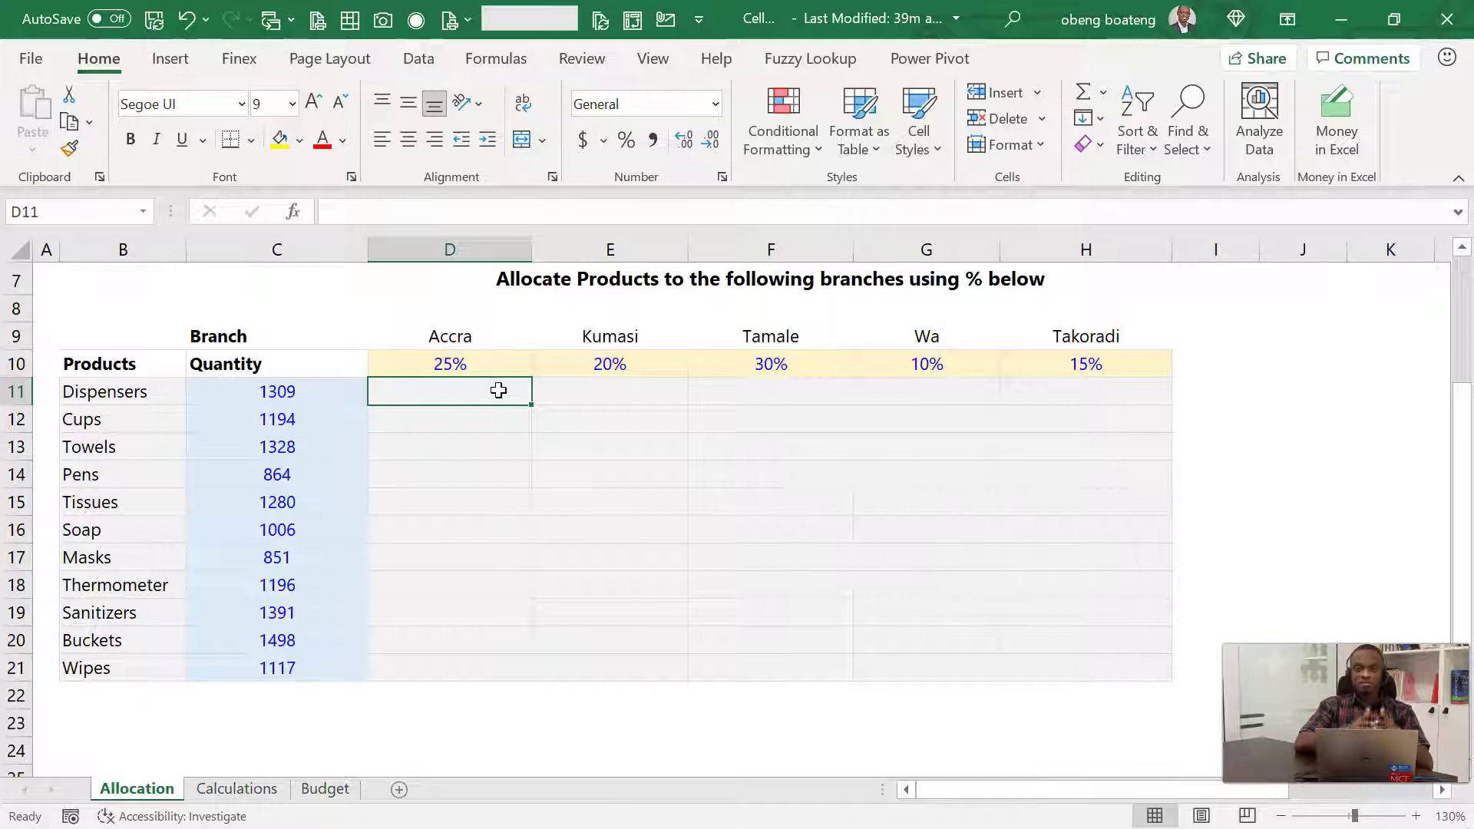
click(309, 249)
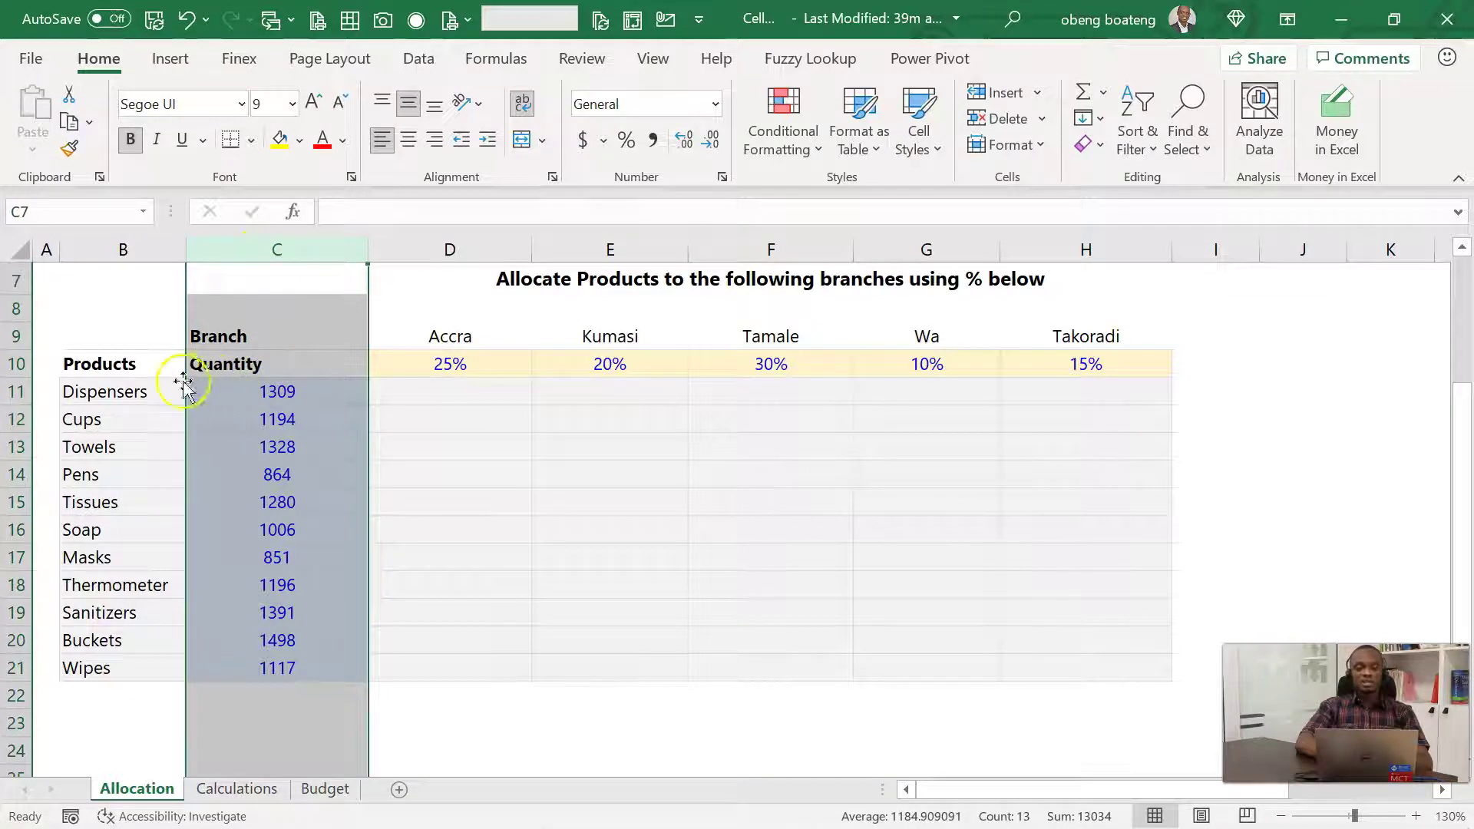
ctrl+click(16, 364)
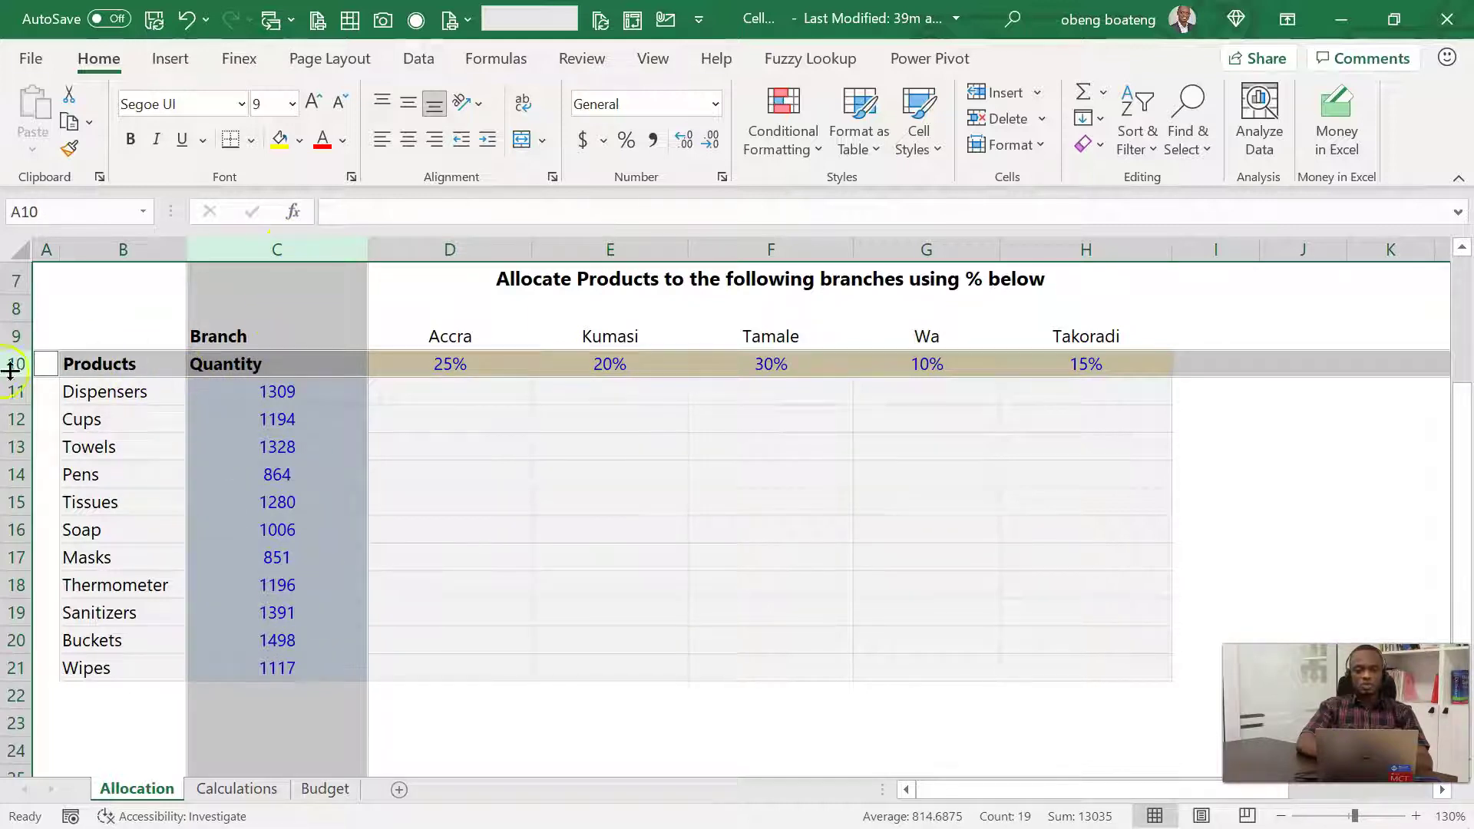
click(404, 390)
drag(405, 389, 1080, 674)
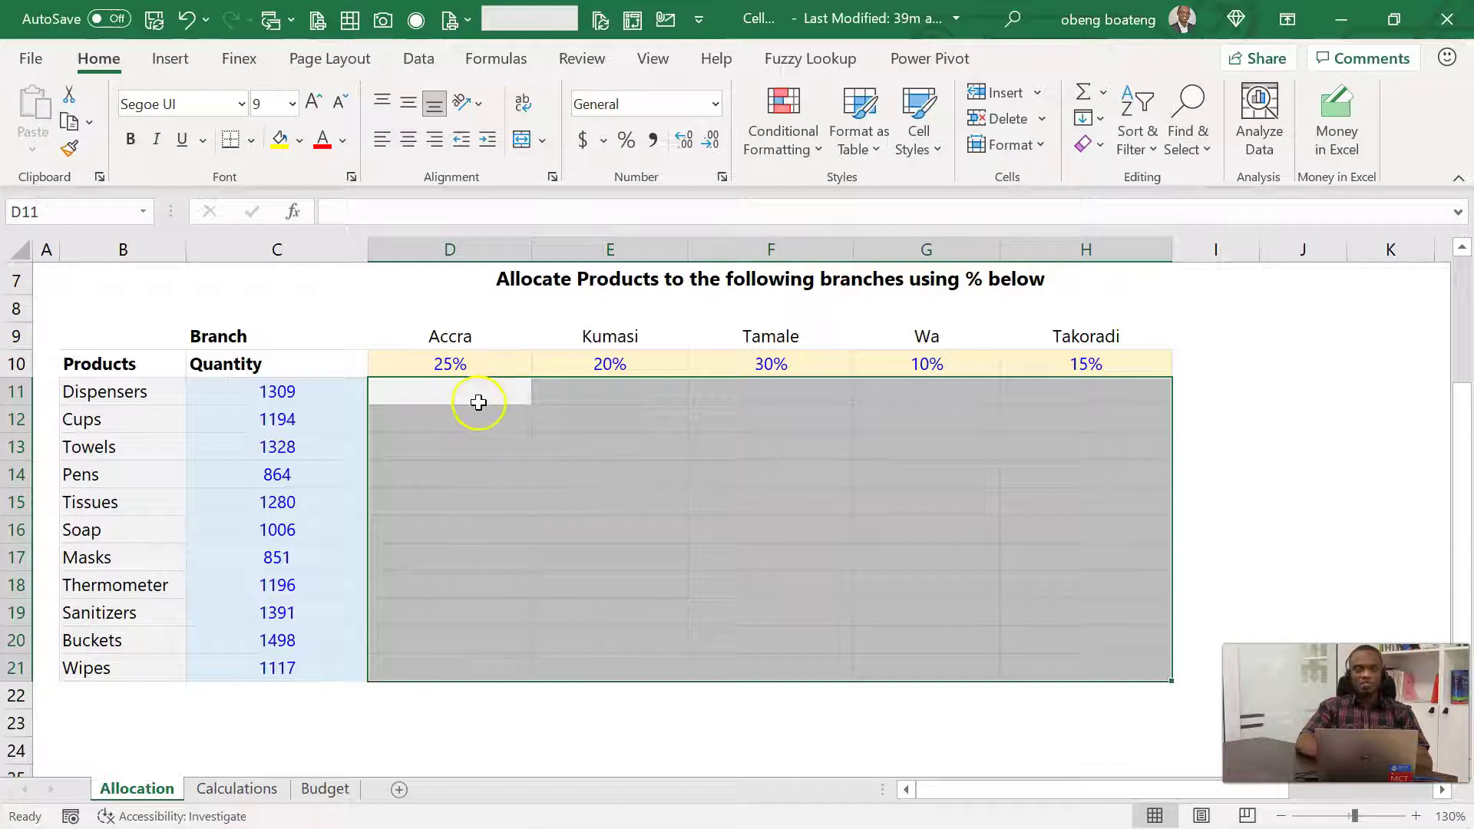
Enter =$C11*D$10 into the whole D11:H21 grid at once
text(=)
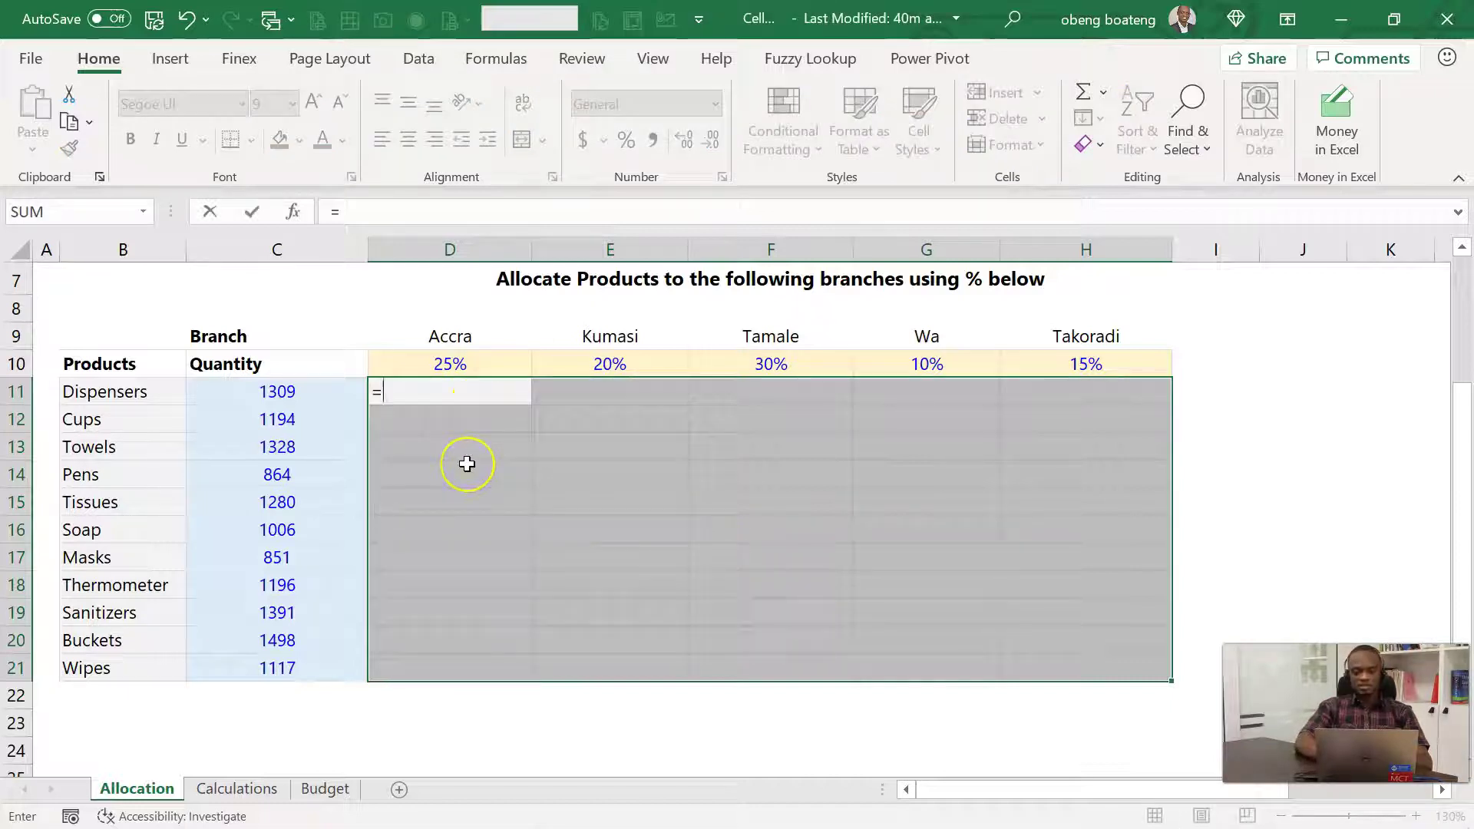
key(Left)
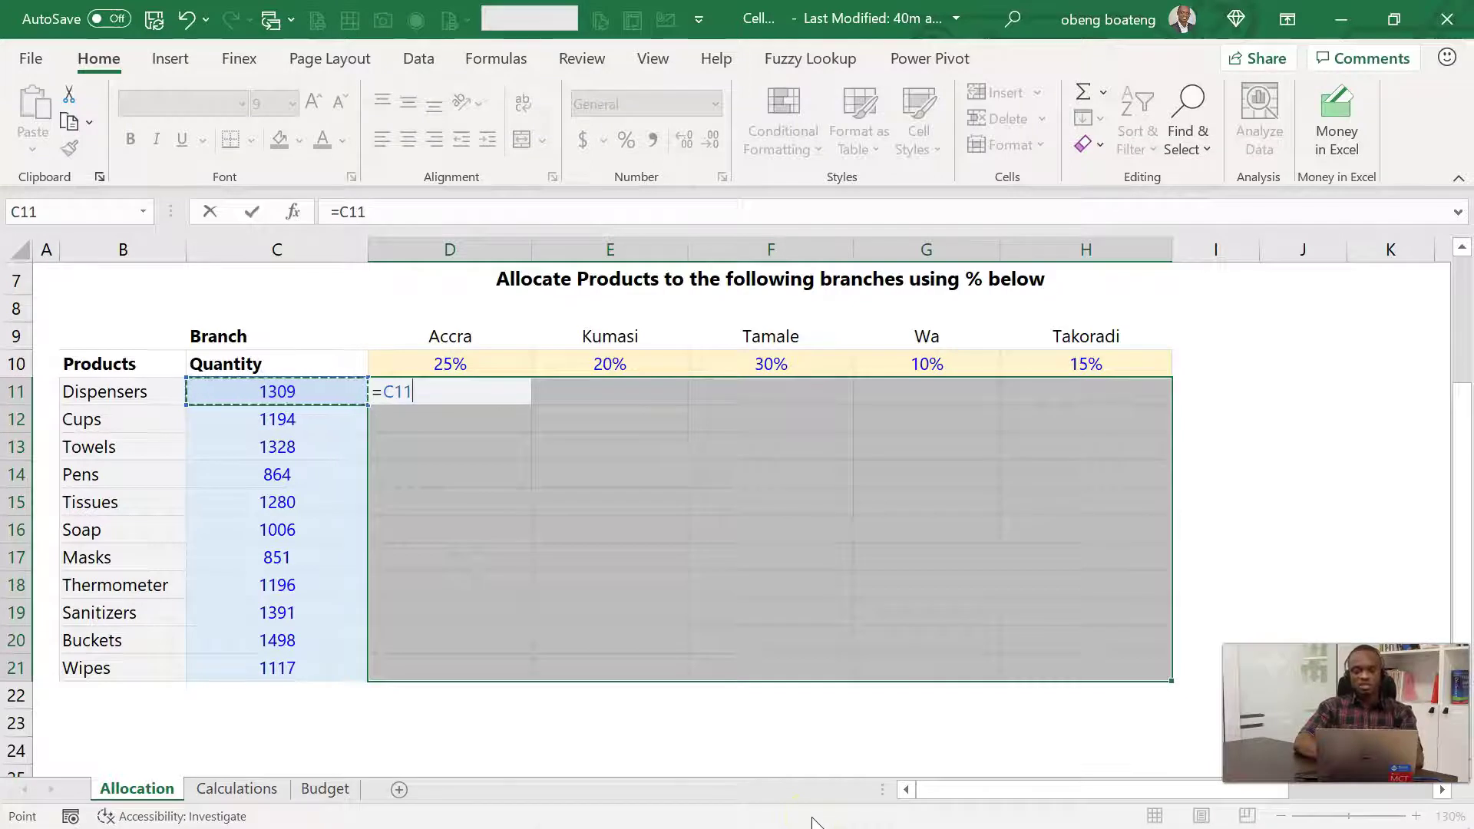
key(F4)
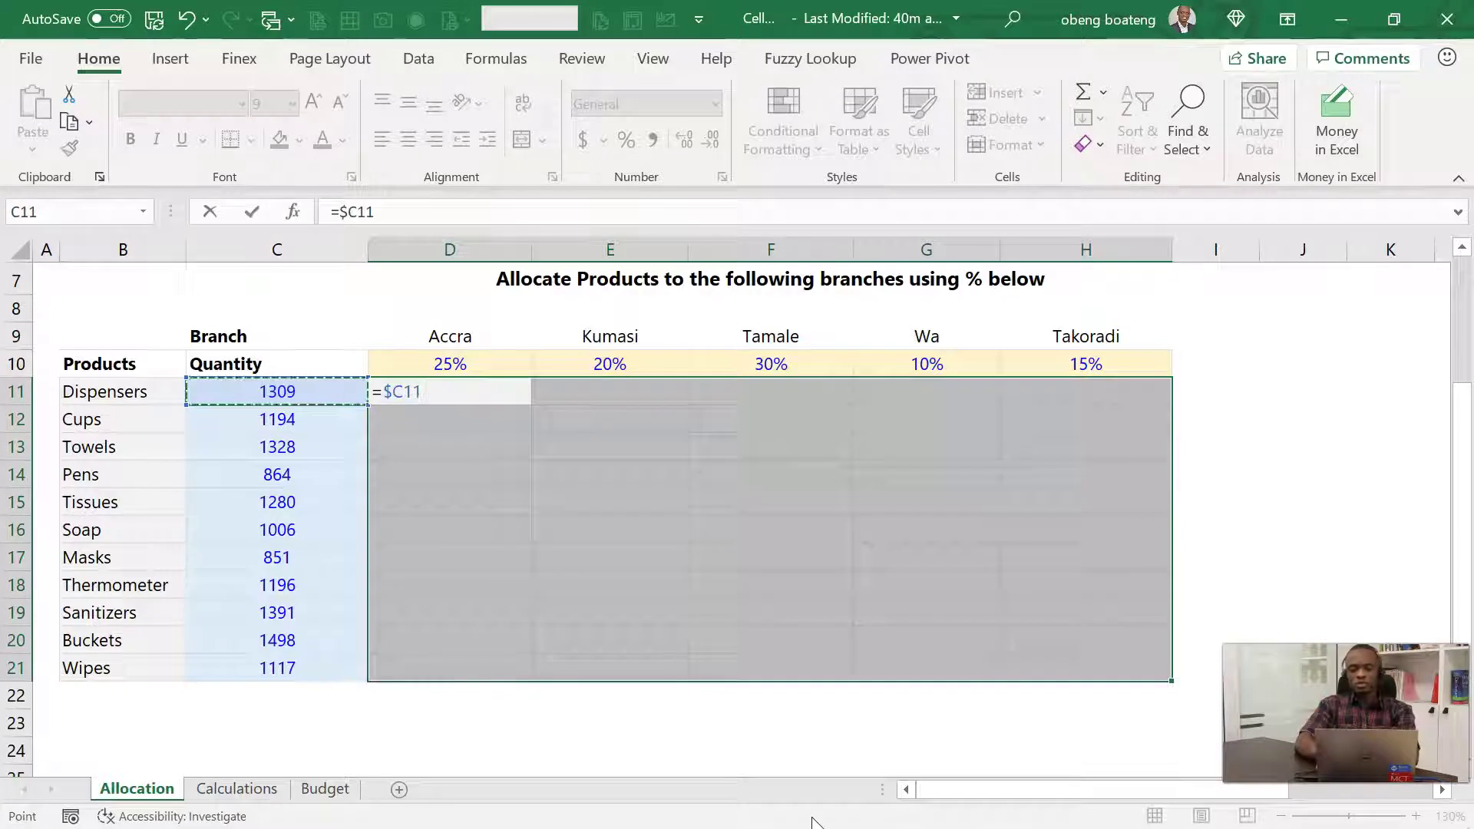
key(Up)
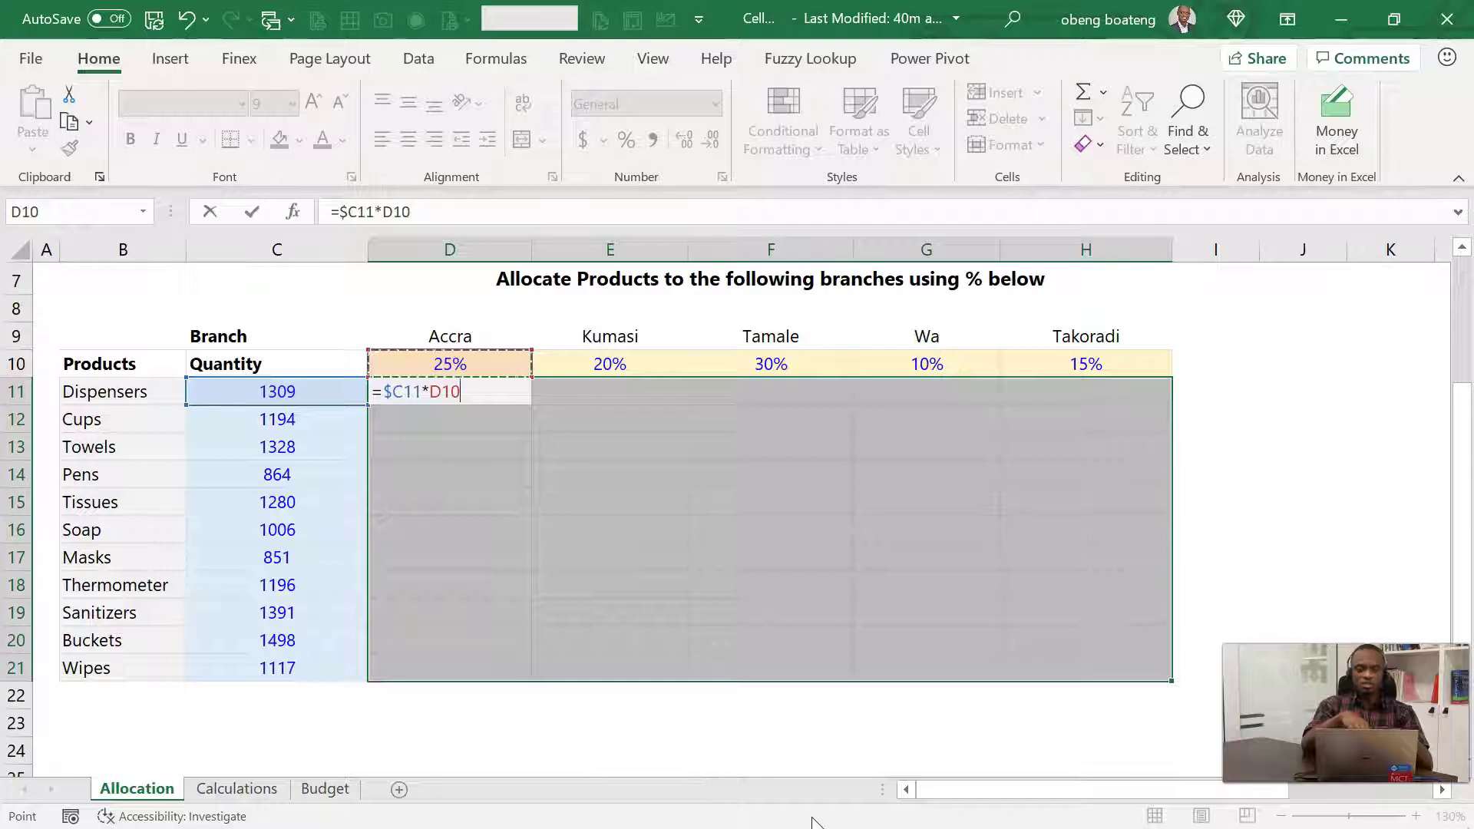
key(F4)
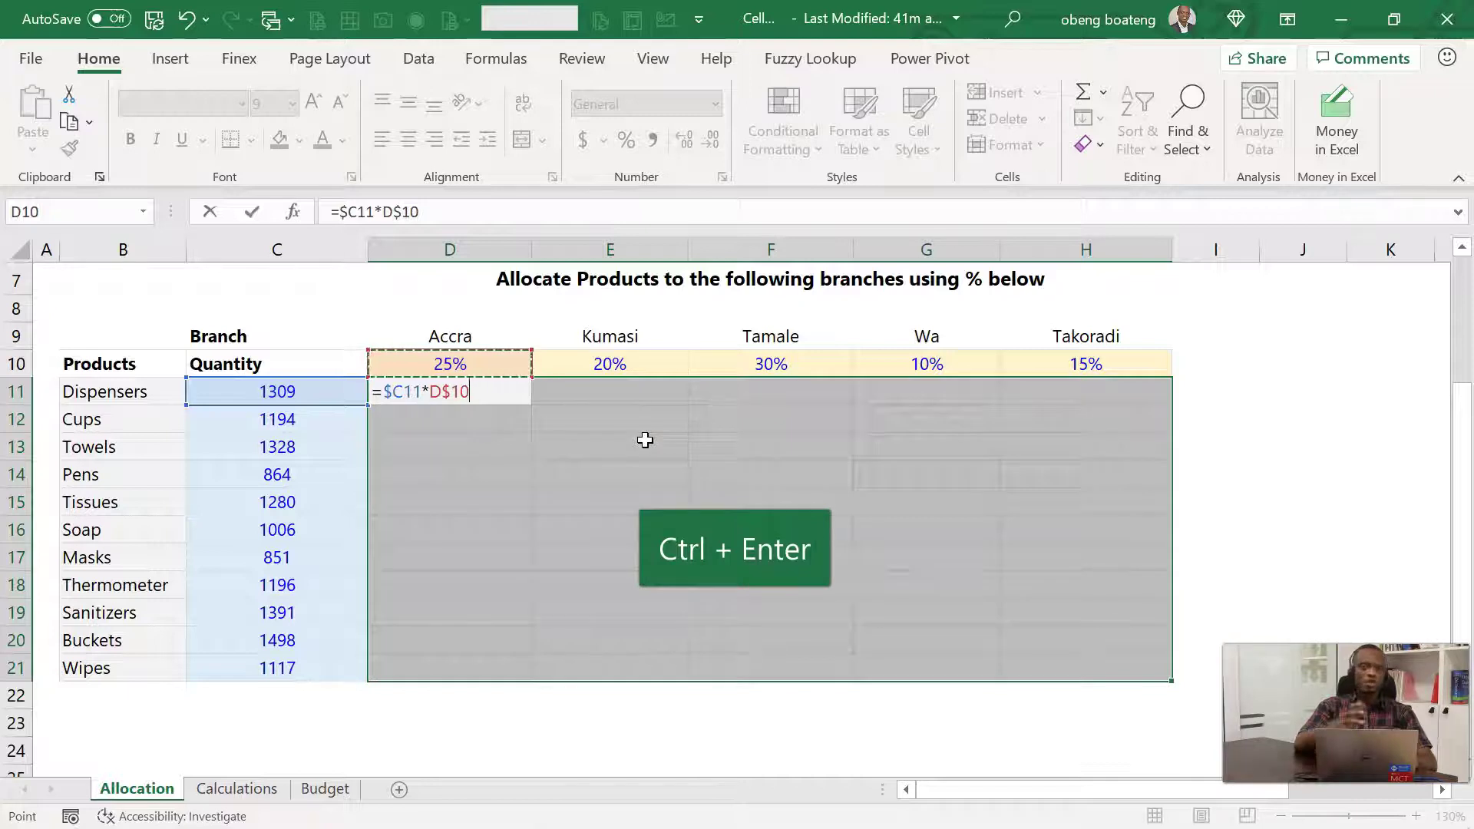
key(ctrl+Return)
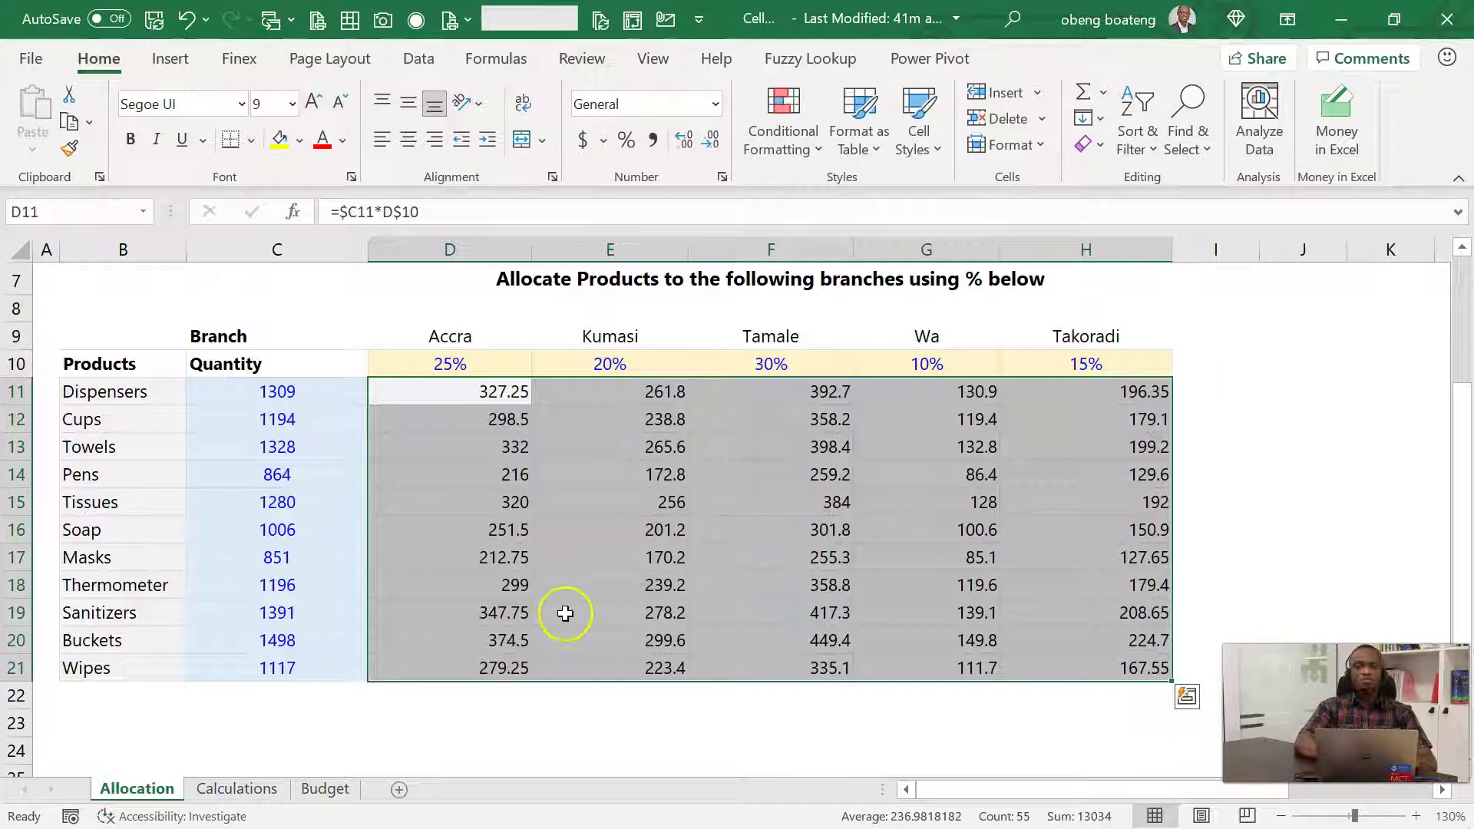
Confirm H21's formula, then give D11:H21 two-decimal Number format
double_click(1054, 667)
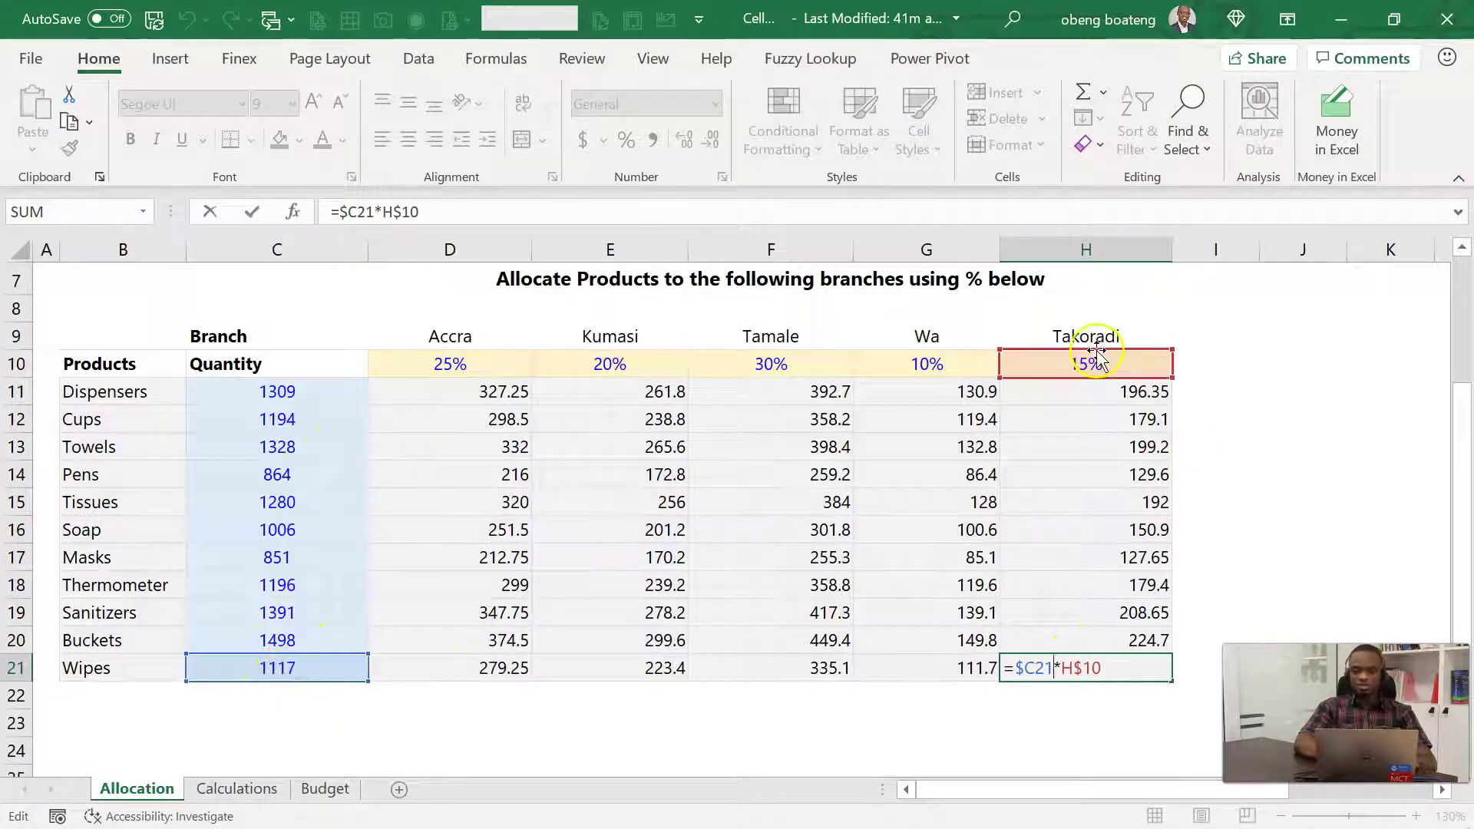
key(ctrl+Return)
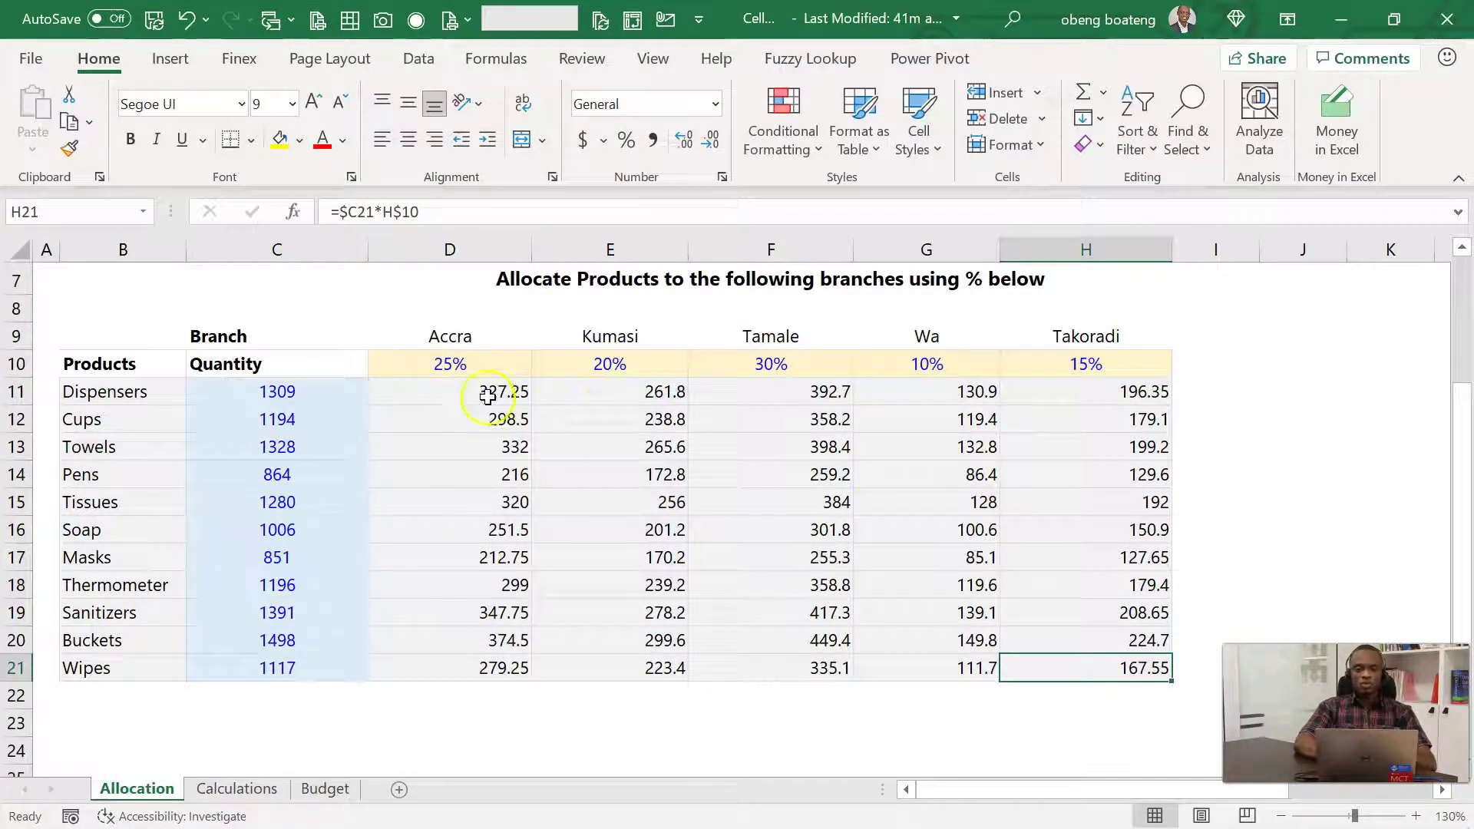
drag(489, 396, 1069, 665)
key(ctrl+shift+1)
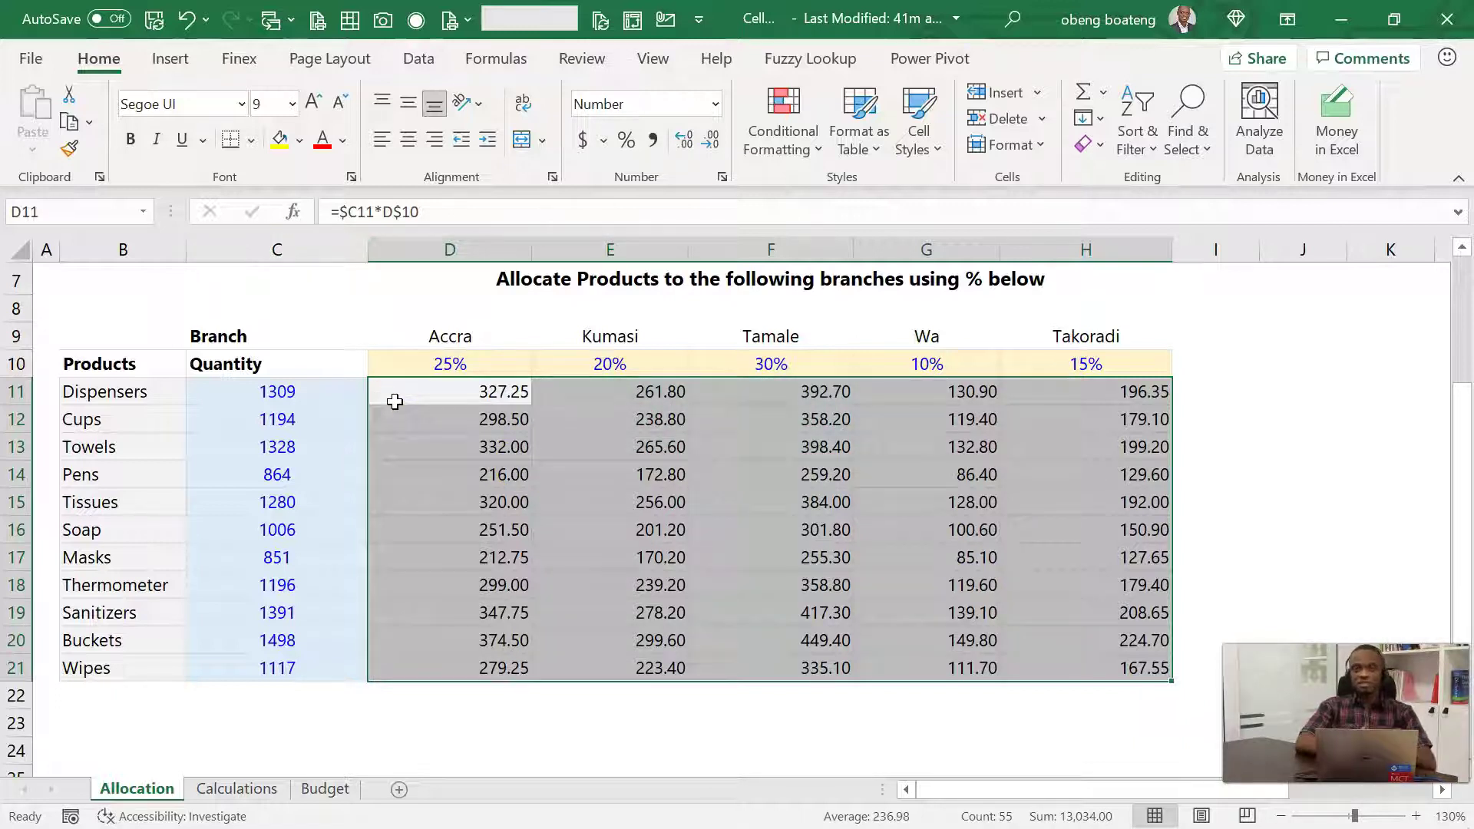
On the Calculations sheet, AutoSum I12:I13 to total Sales 1,771 and Expenses 1,241
click(261, 791)
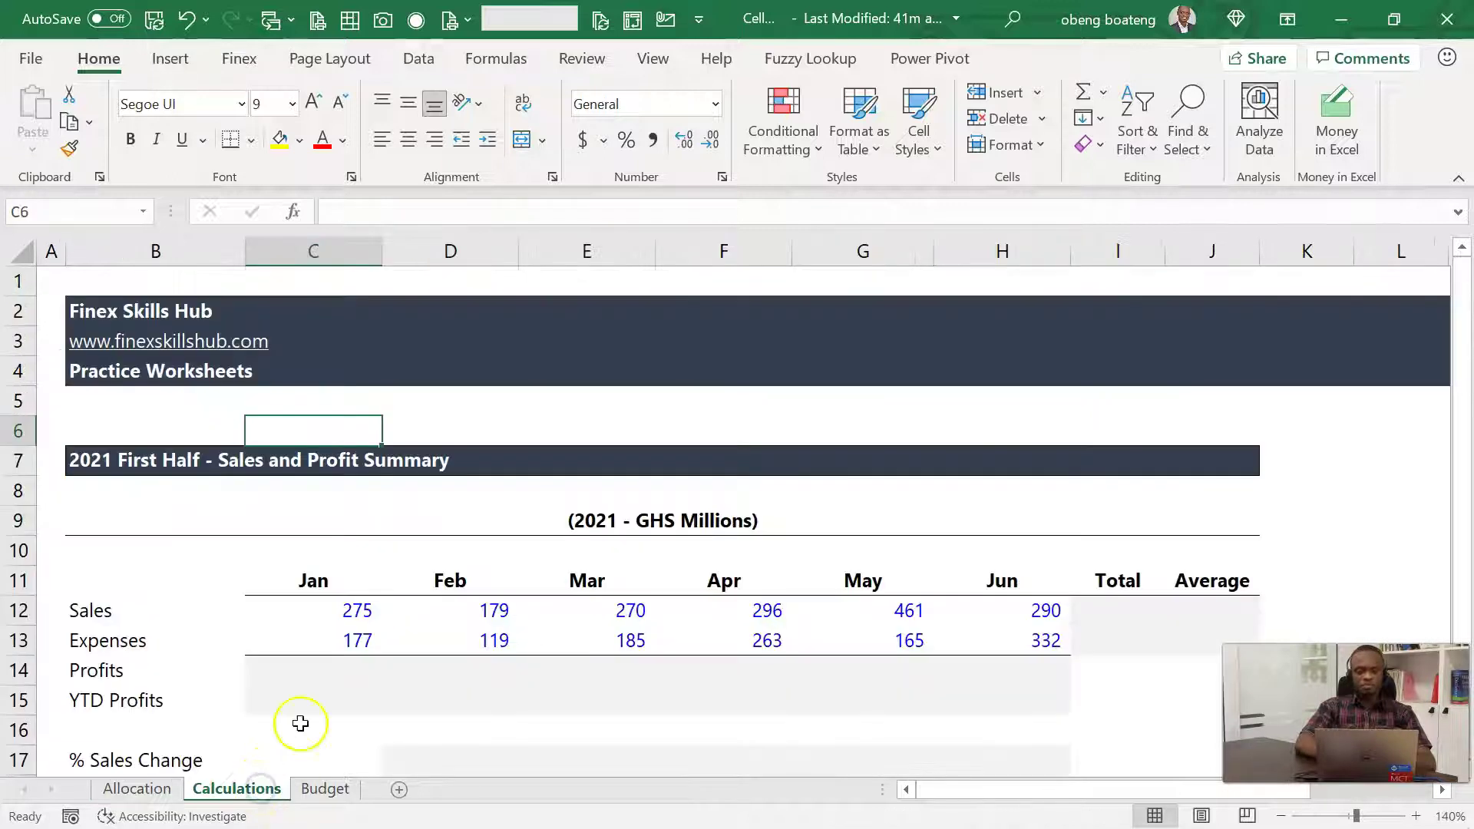
click(358, 584)
key(Down)
key(Down)
key(Down)
key(Down)
key(Down)
key(Down)
key(Down)
key(Down)
key(Down)
key(Down)
key(Down)
key(Down)
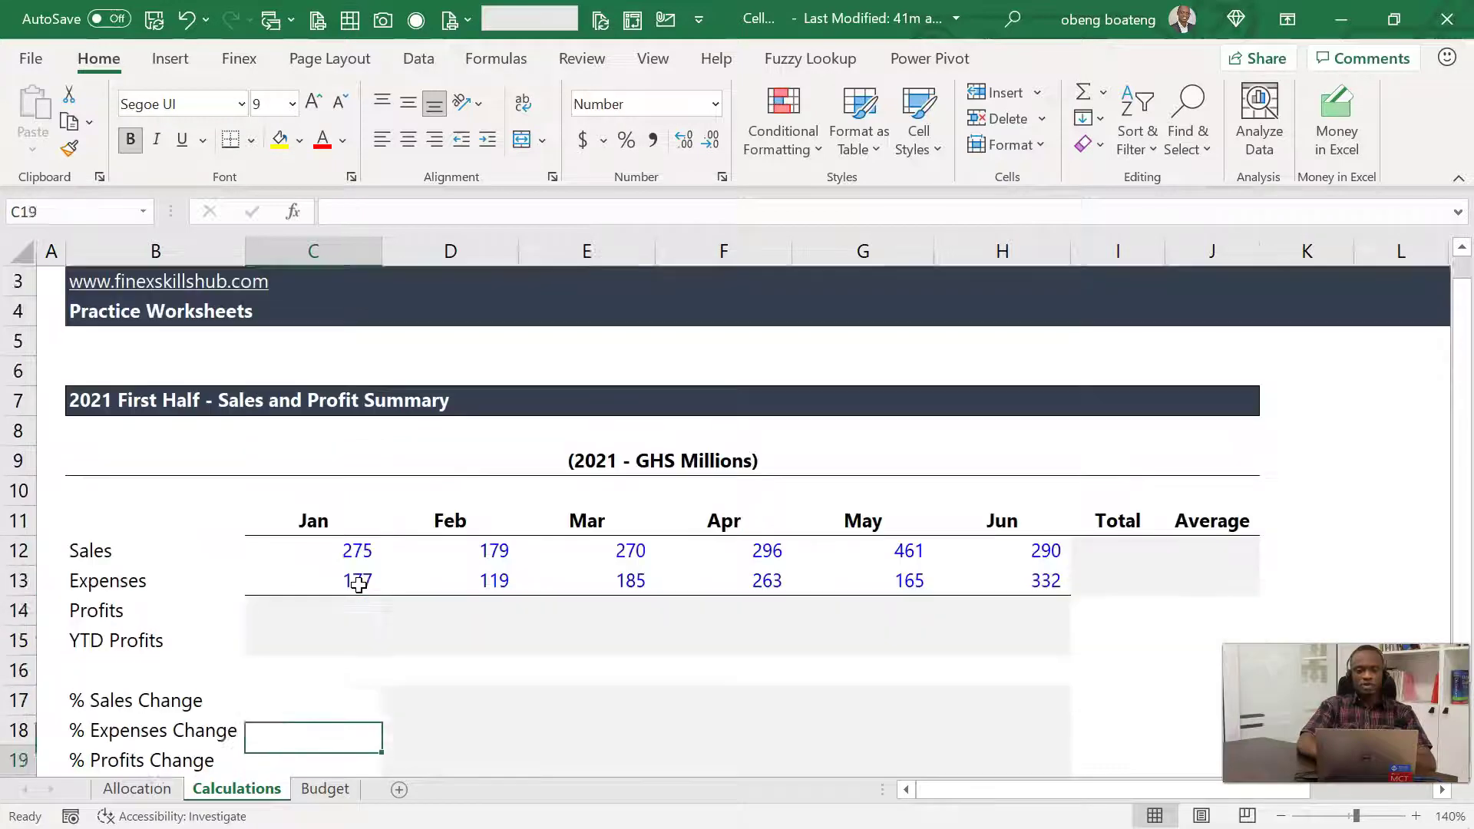
key(Up)
key(Up)
key(Up)
key(Up)
key(Up)
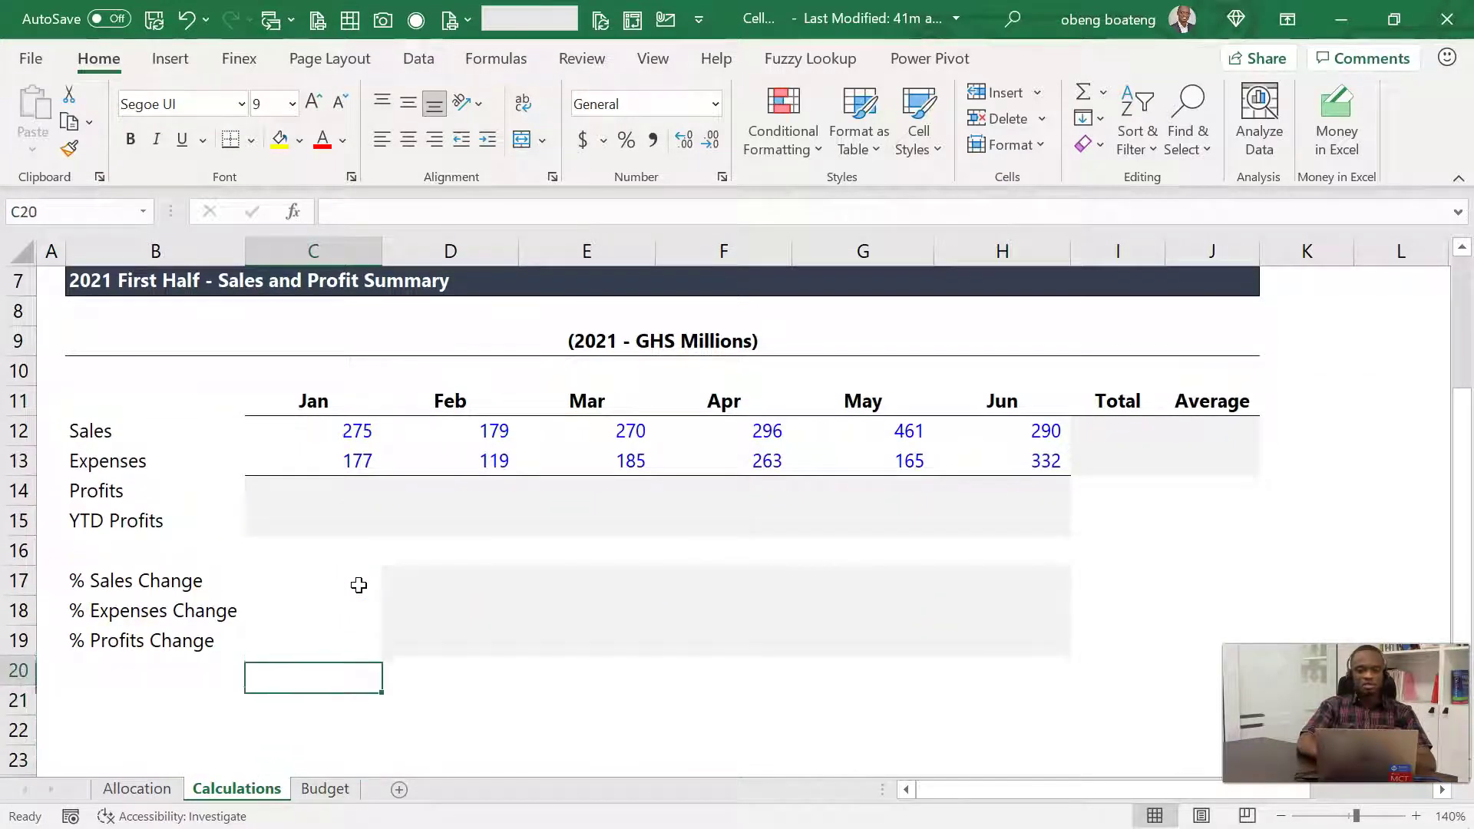
key(Up)
key(Up)
key(Up)
key(Up)
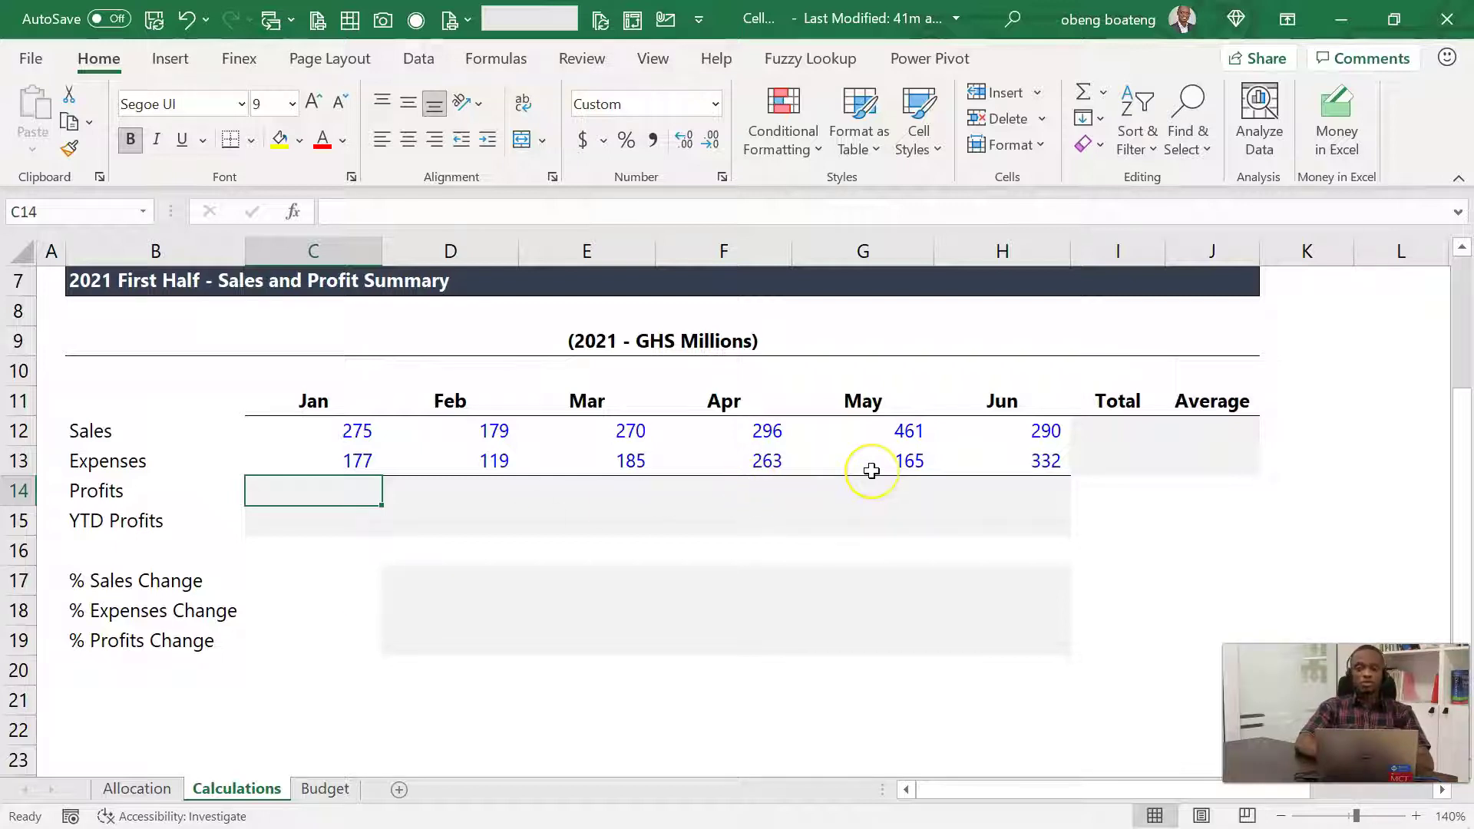
click(1101, 433)
drag(1100, 434, 1106, 461)
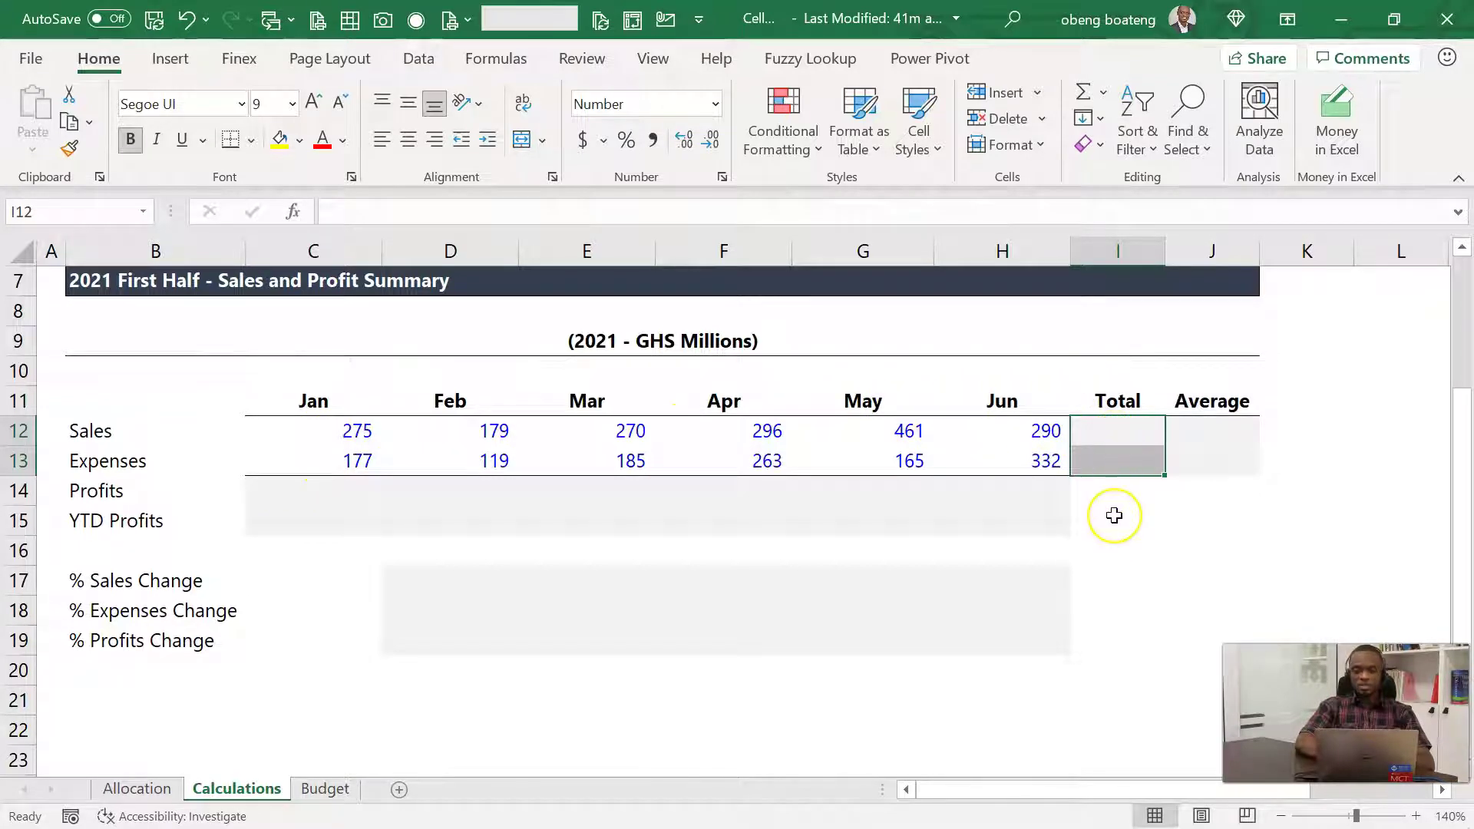
key(alt+equal)
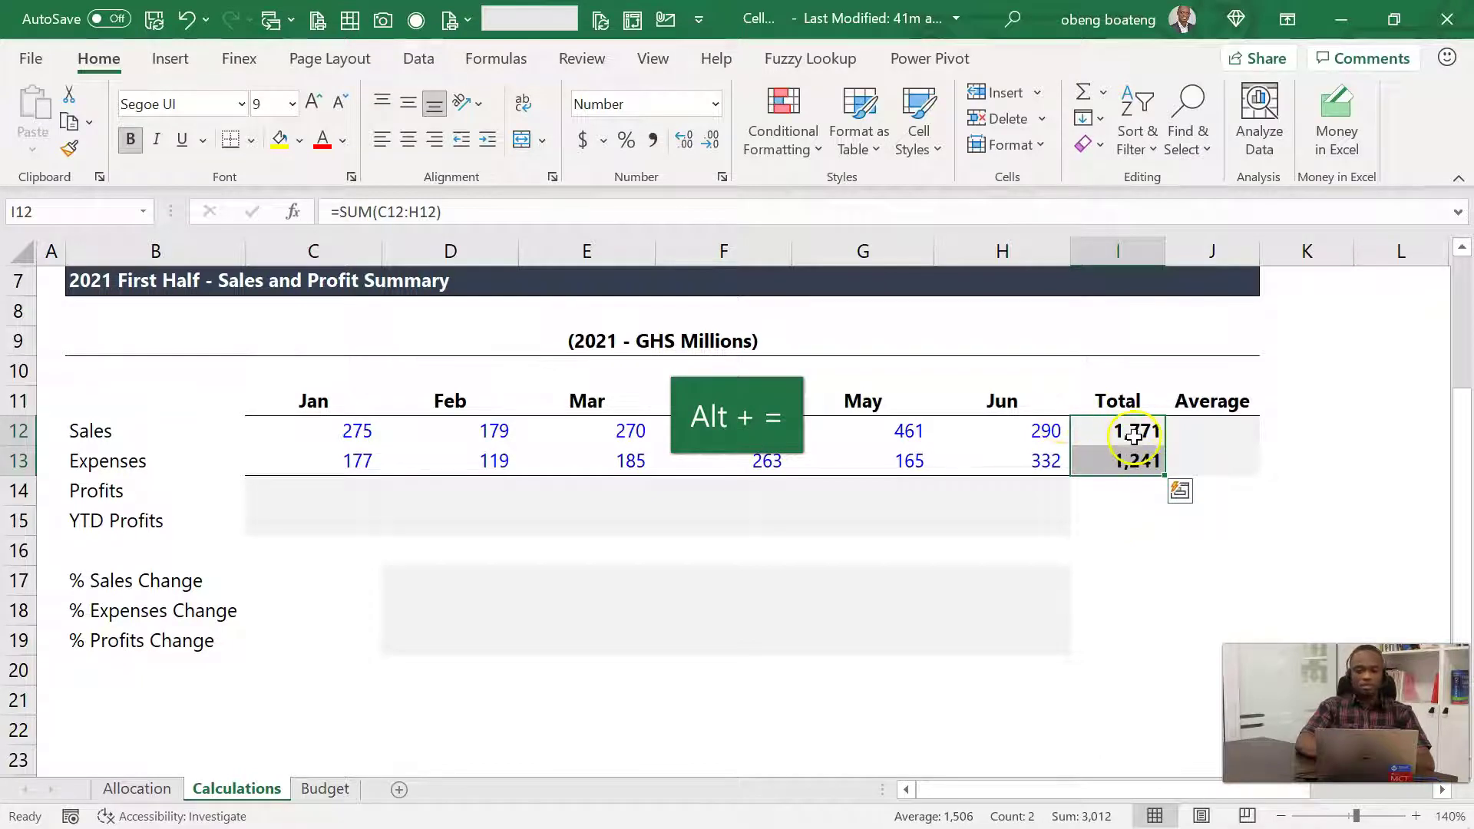
Enter =AVERAGE(C12:H12) in J12 and fill it down to J13, giving 295 and 207
click(1195, 432)
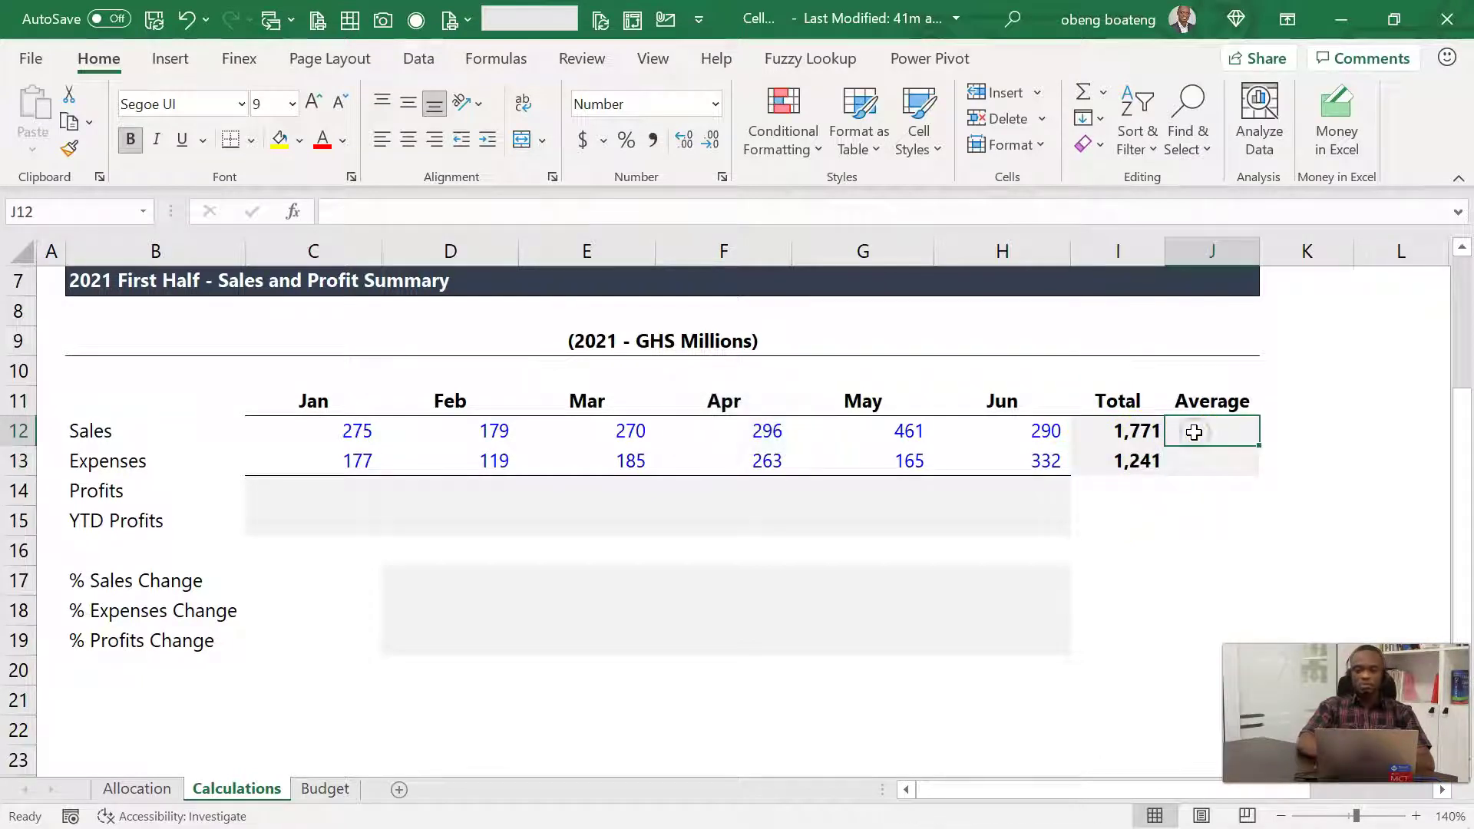
text(=av)
key(Tab)
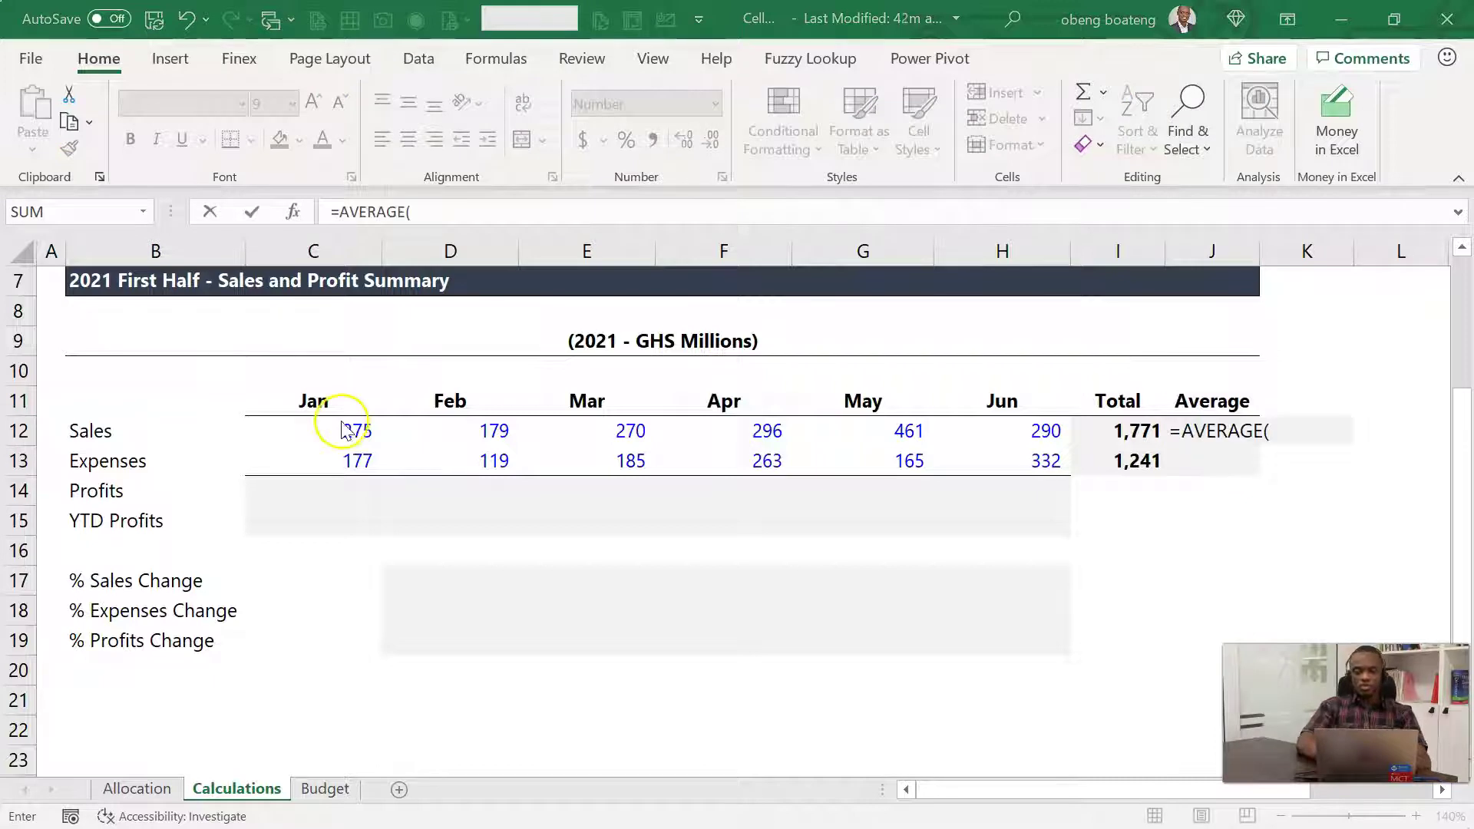
click(343, 430)
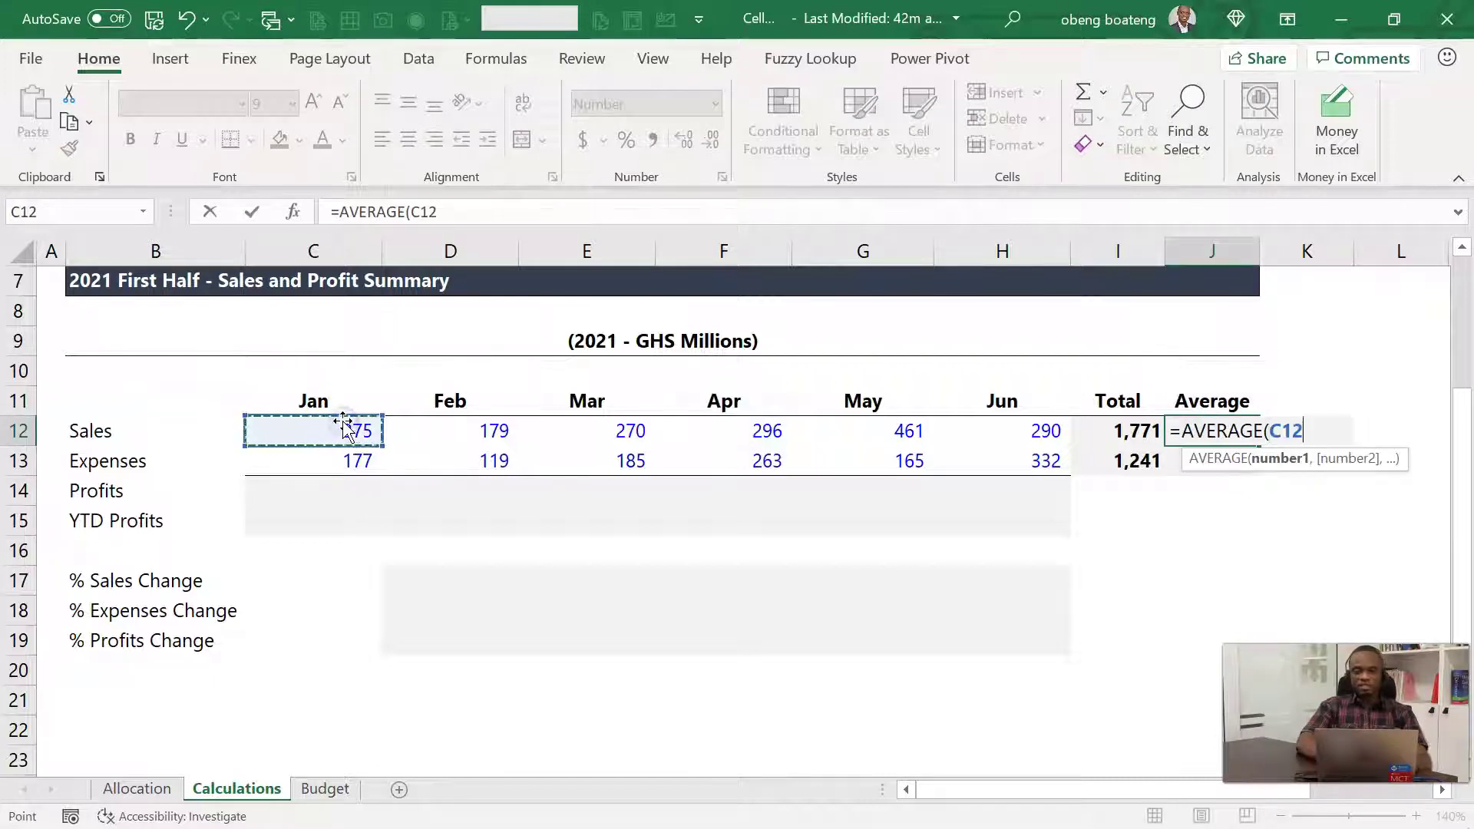
key(ctrl+shift+Right)
key(shift+Left)
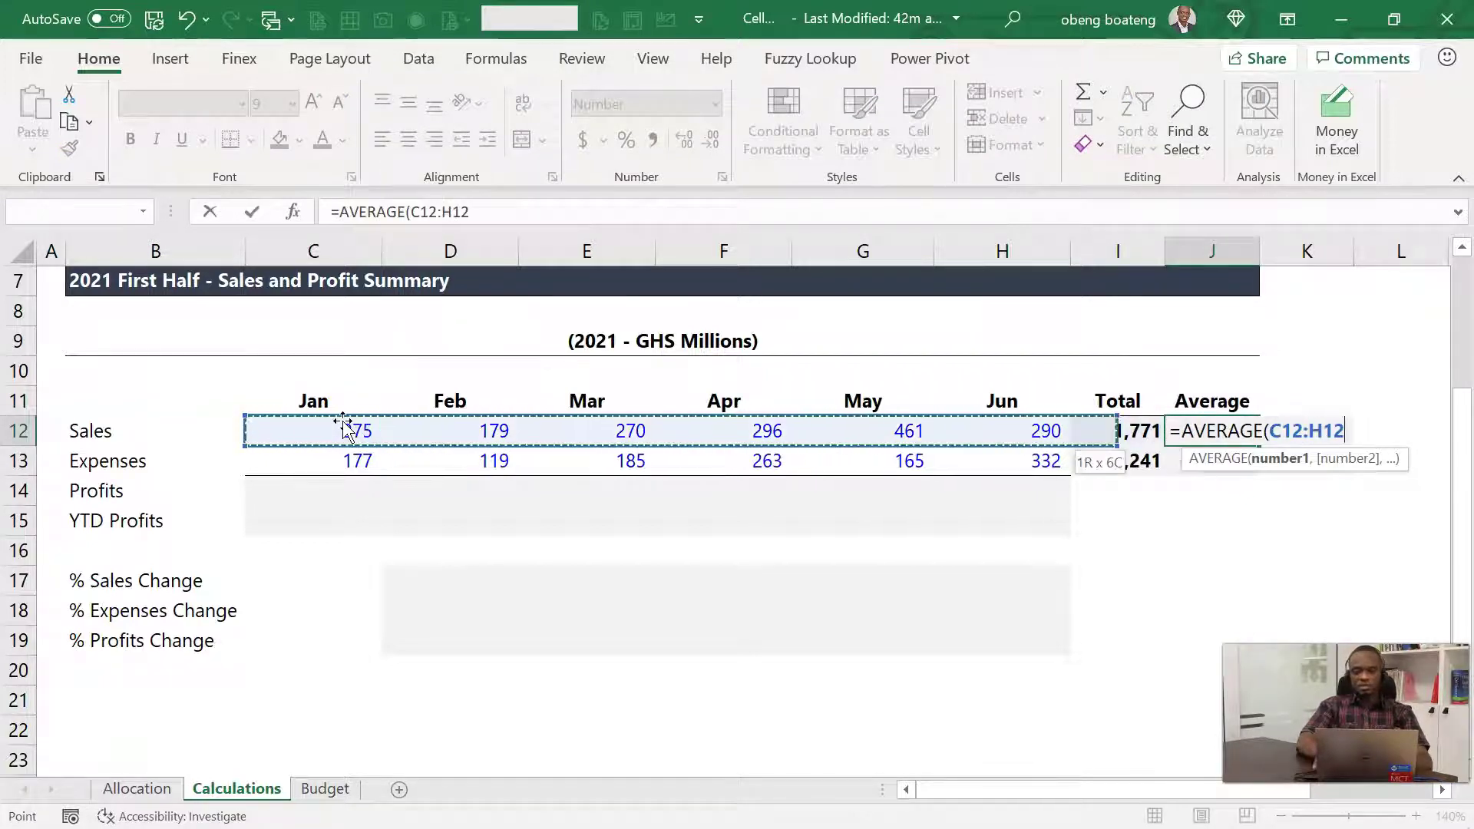
key(Return)
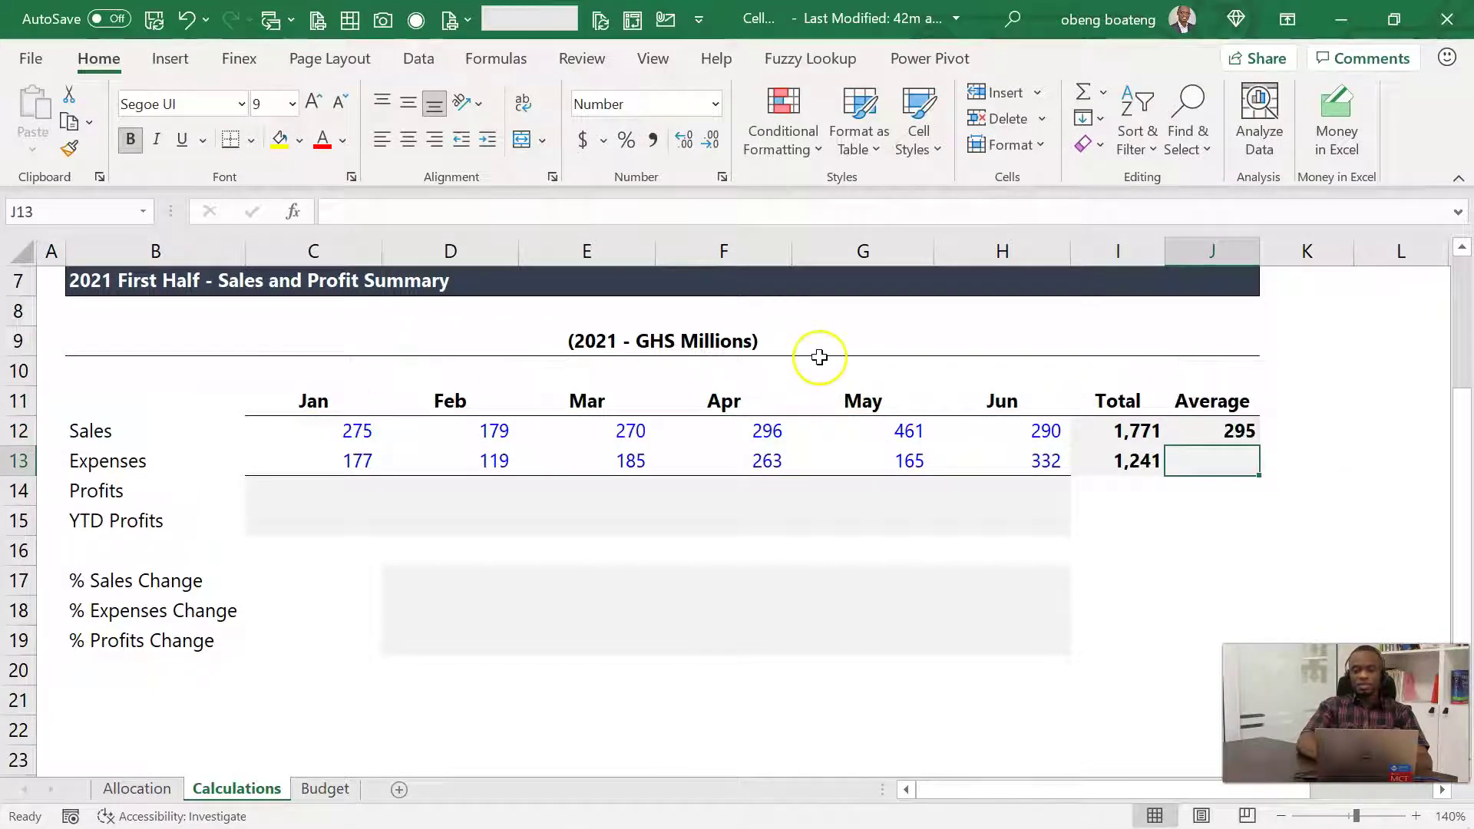
click(1222, 430)
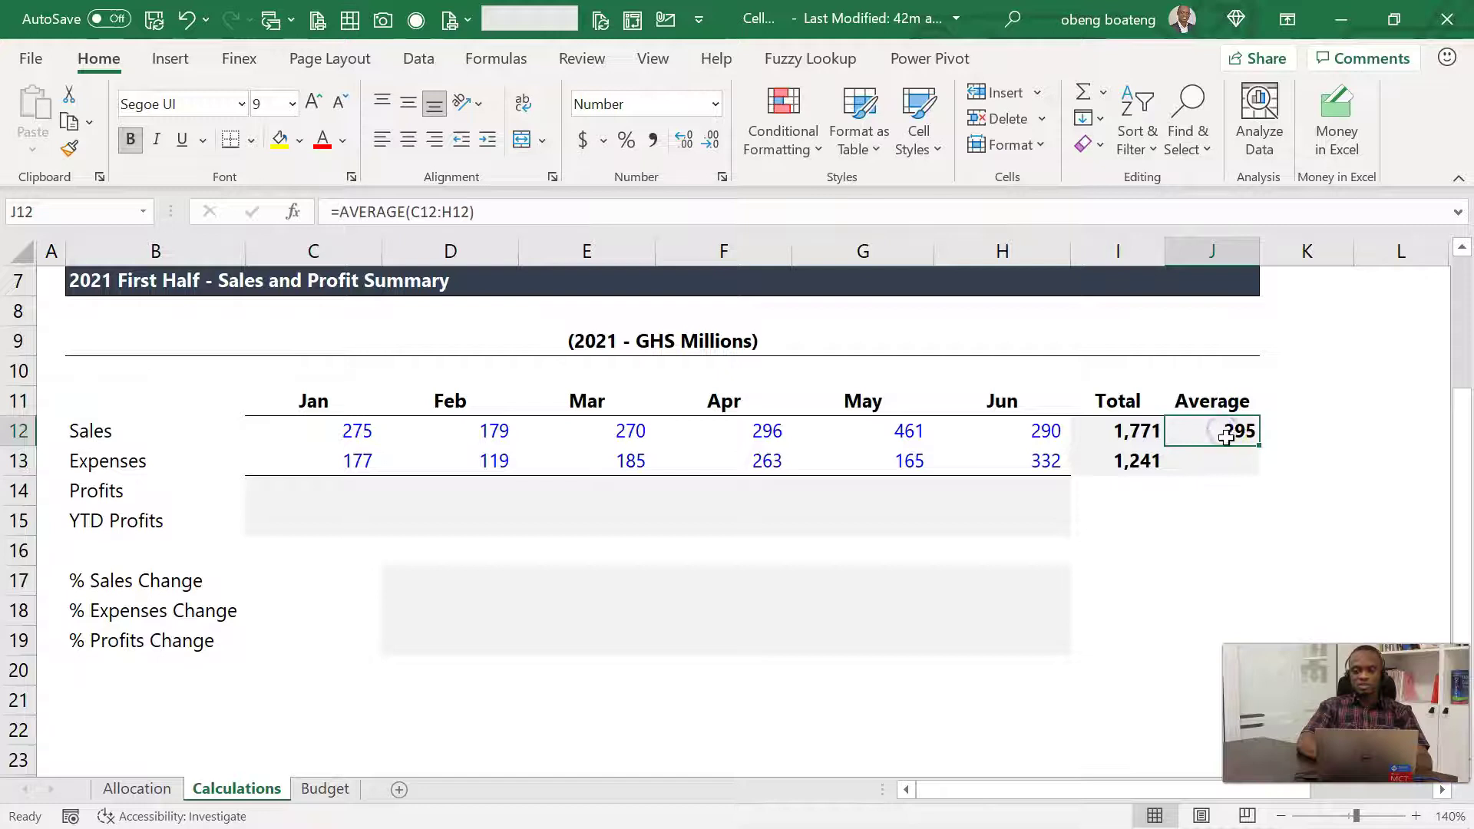
click(1223, 465)
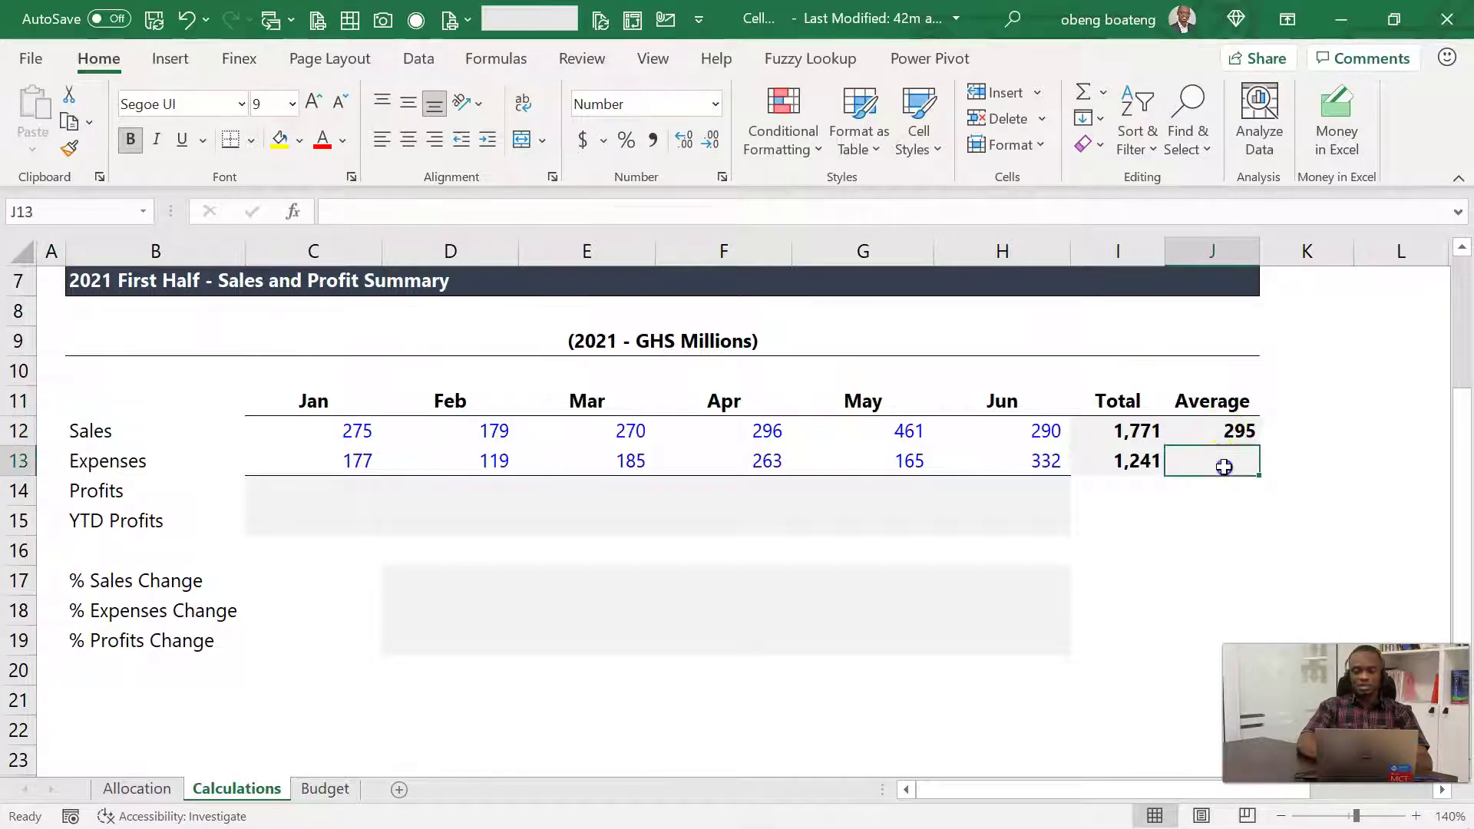
key(ctrl+d)
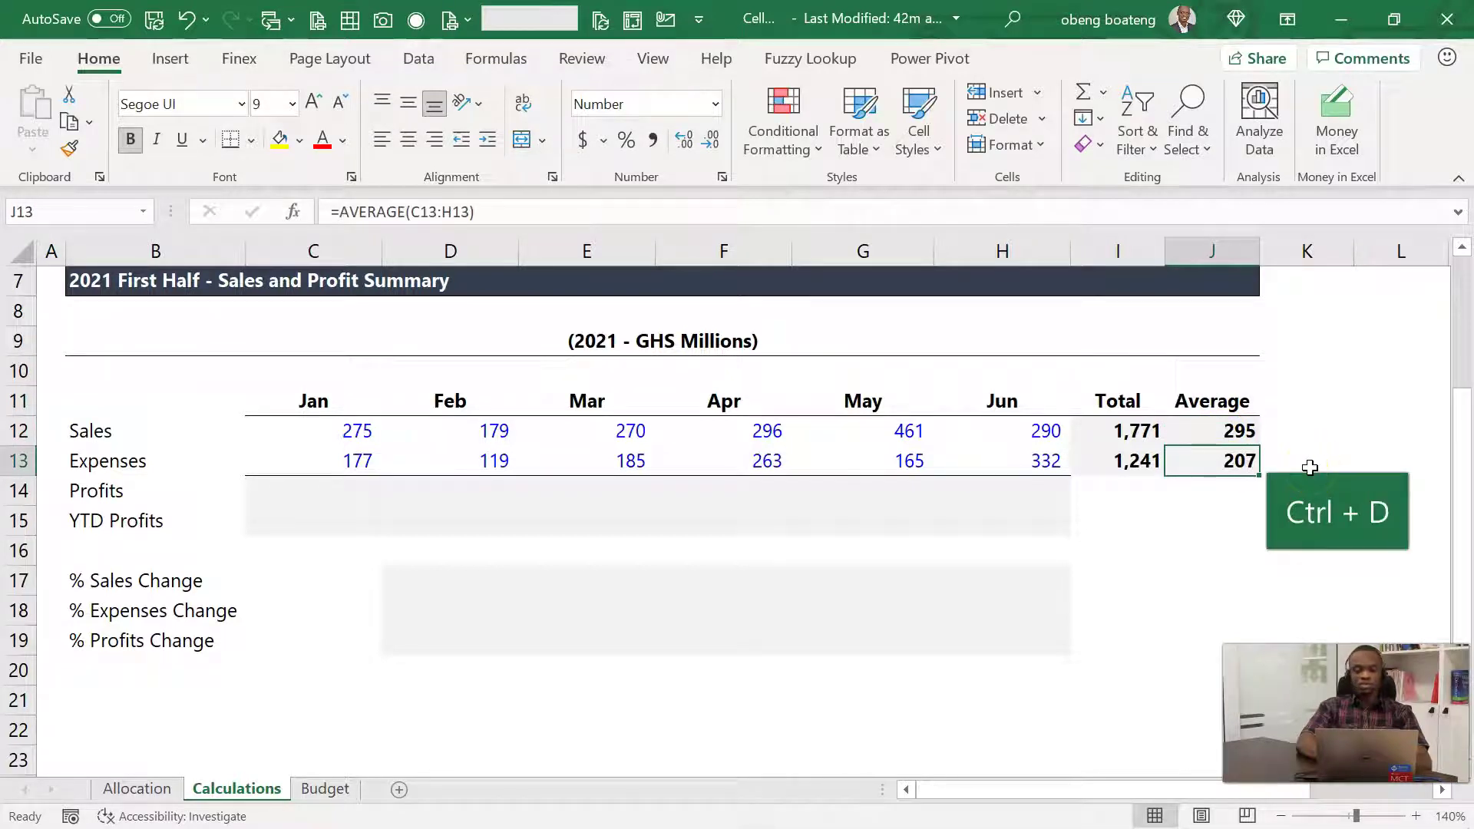
click(365, 493)
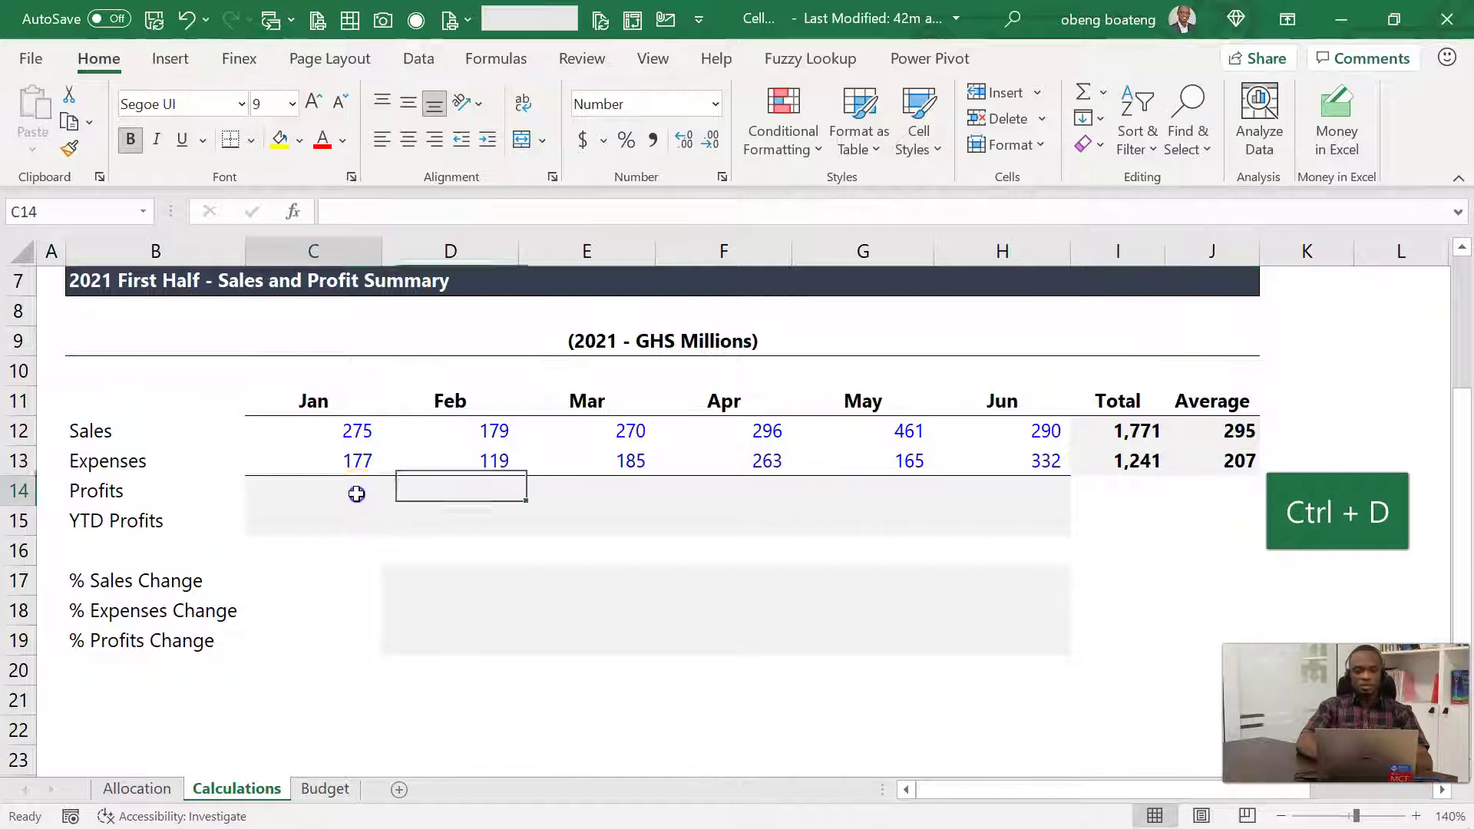
Enter =C12-C13 across C14:H14, giving monthly profits 98 through (42)
drag(365, 494, 1027, 495)
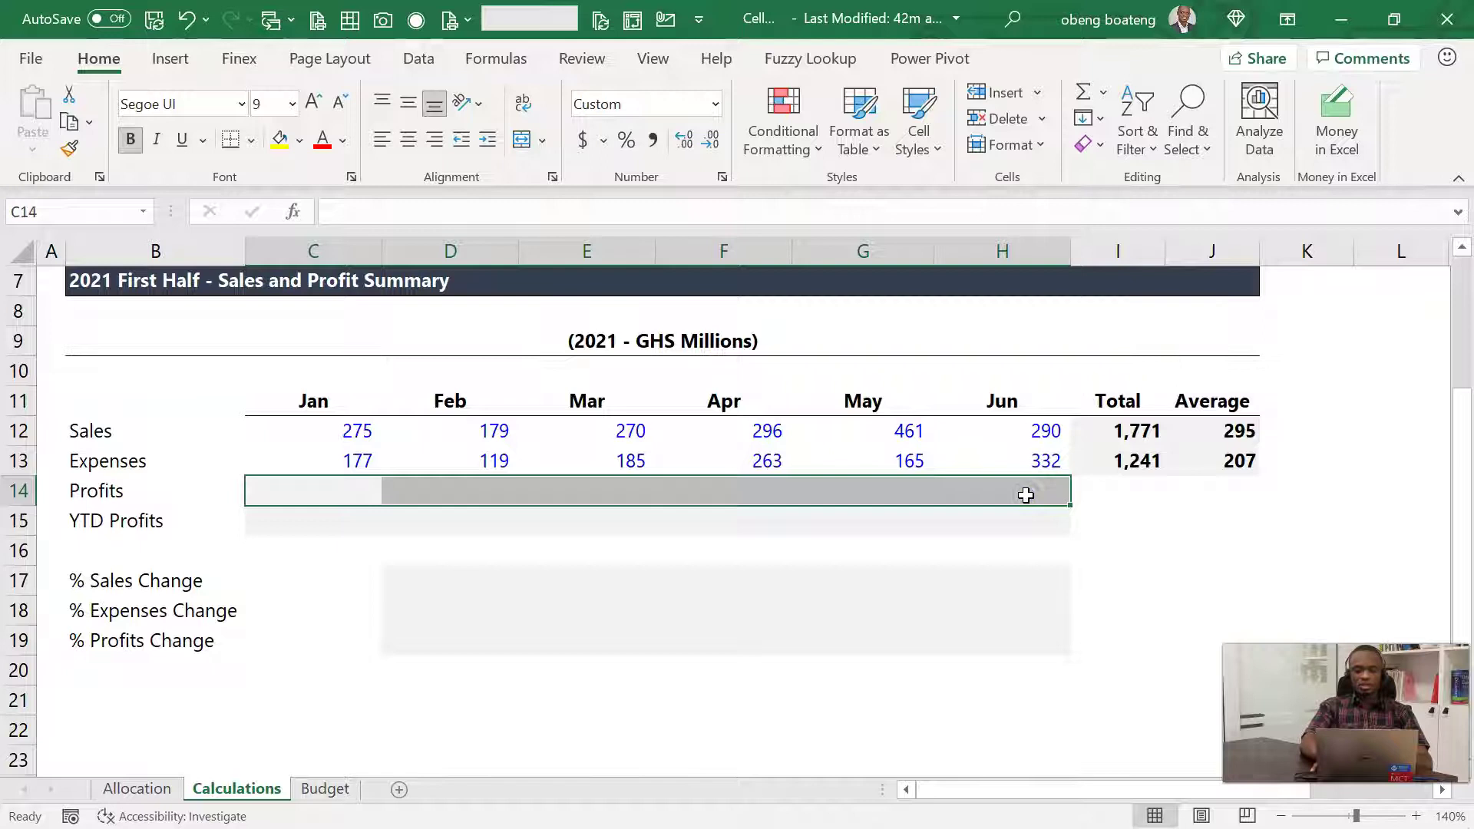
text(=)
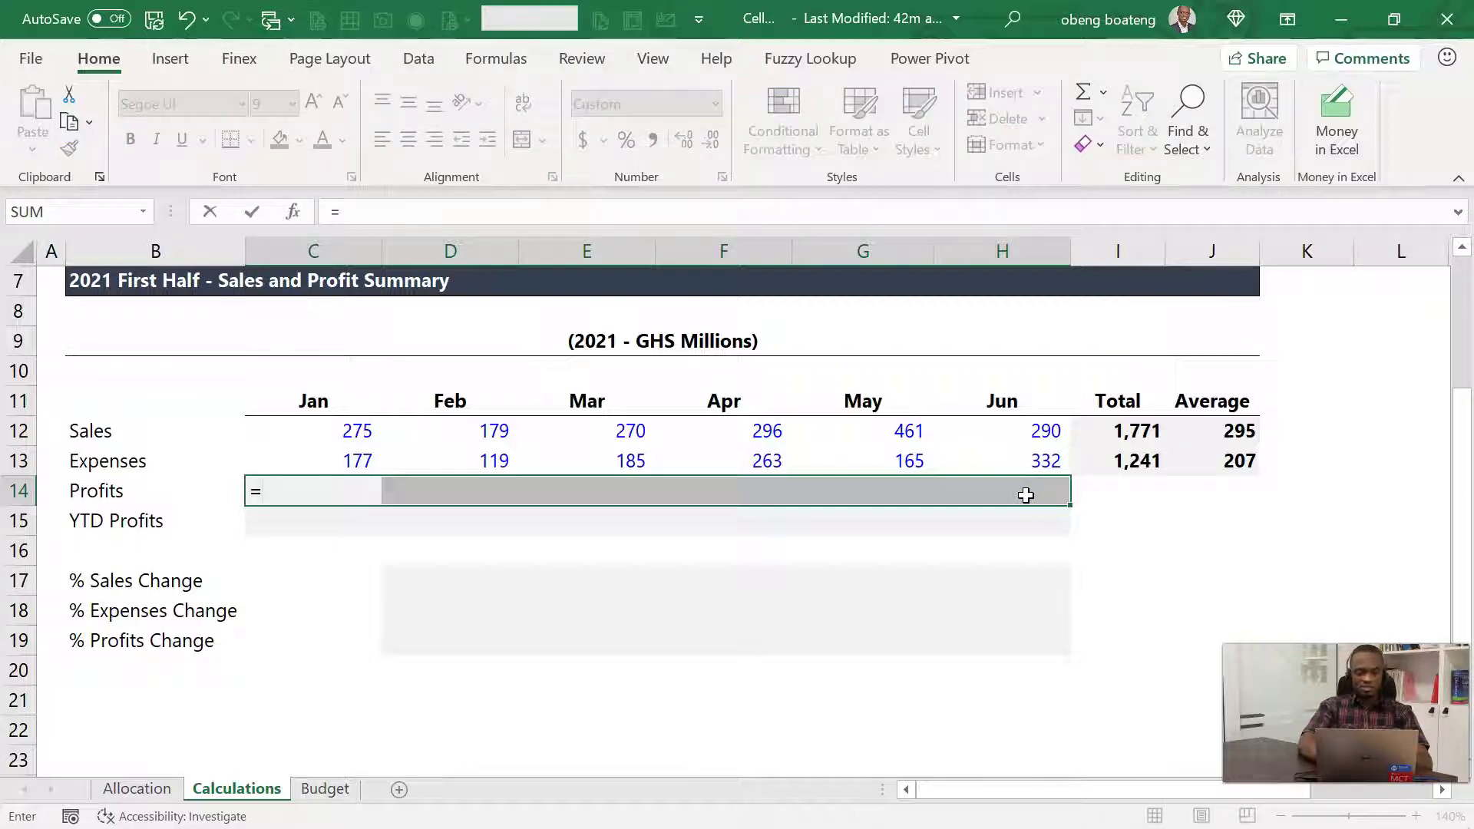
key(Up)
key(Up)
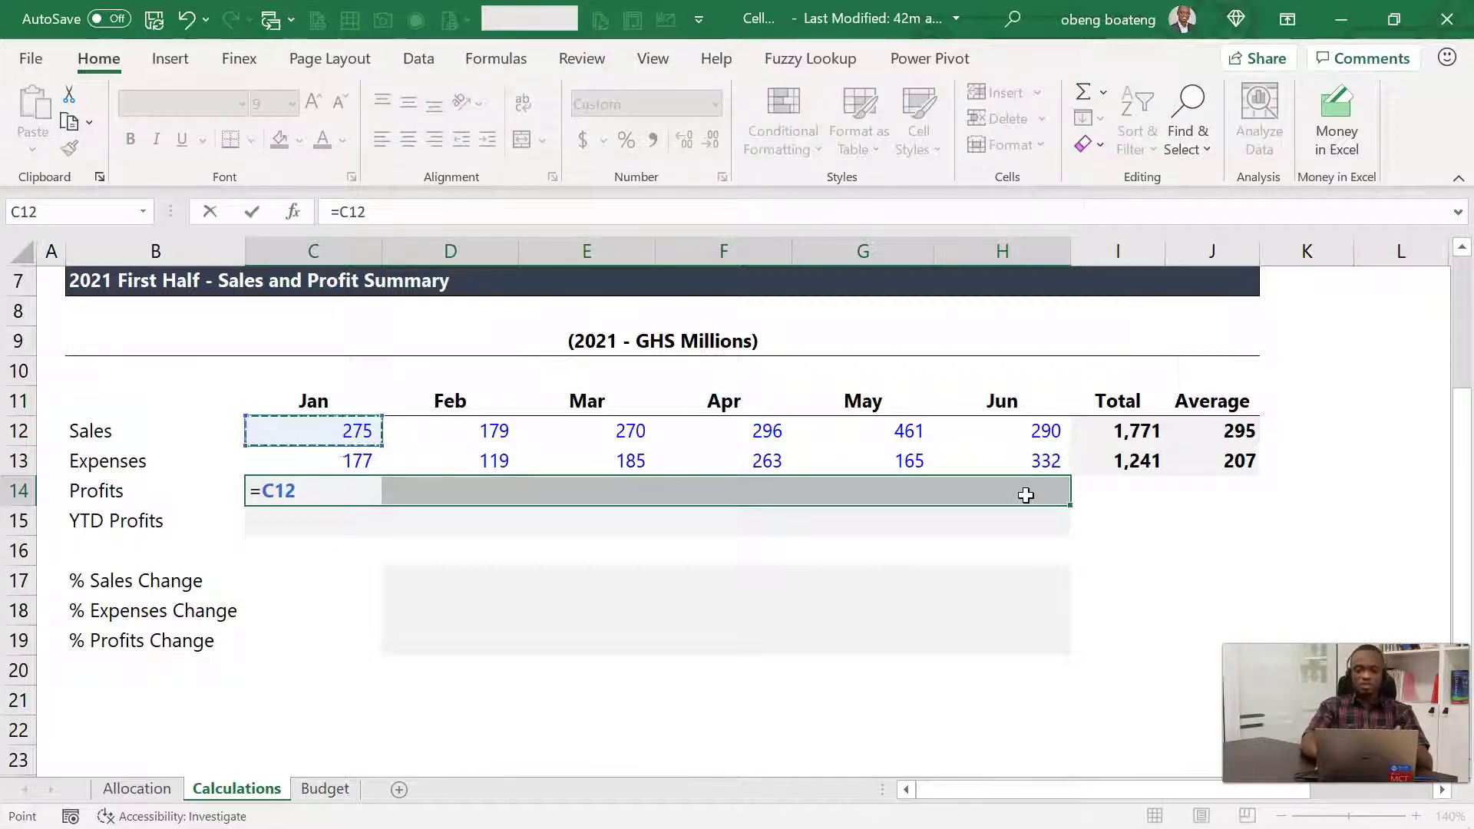
text(-)
key(Up)
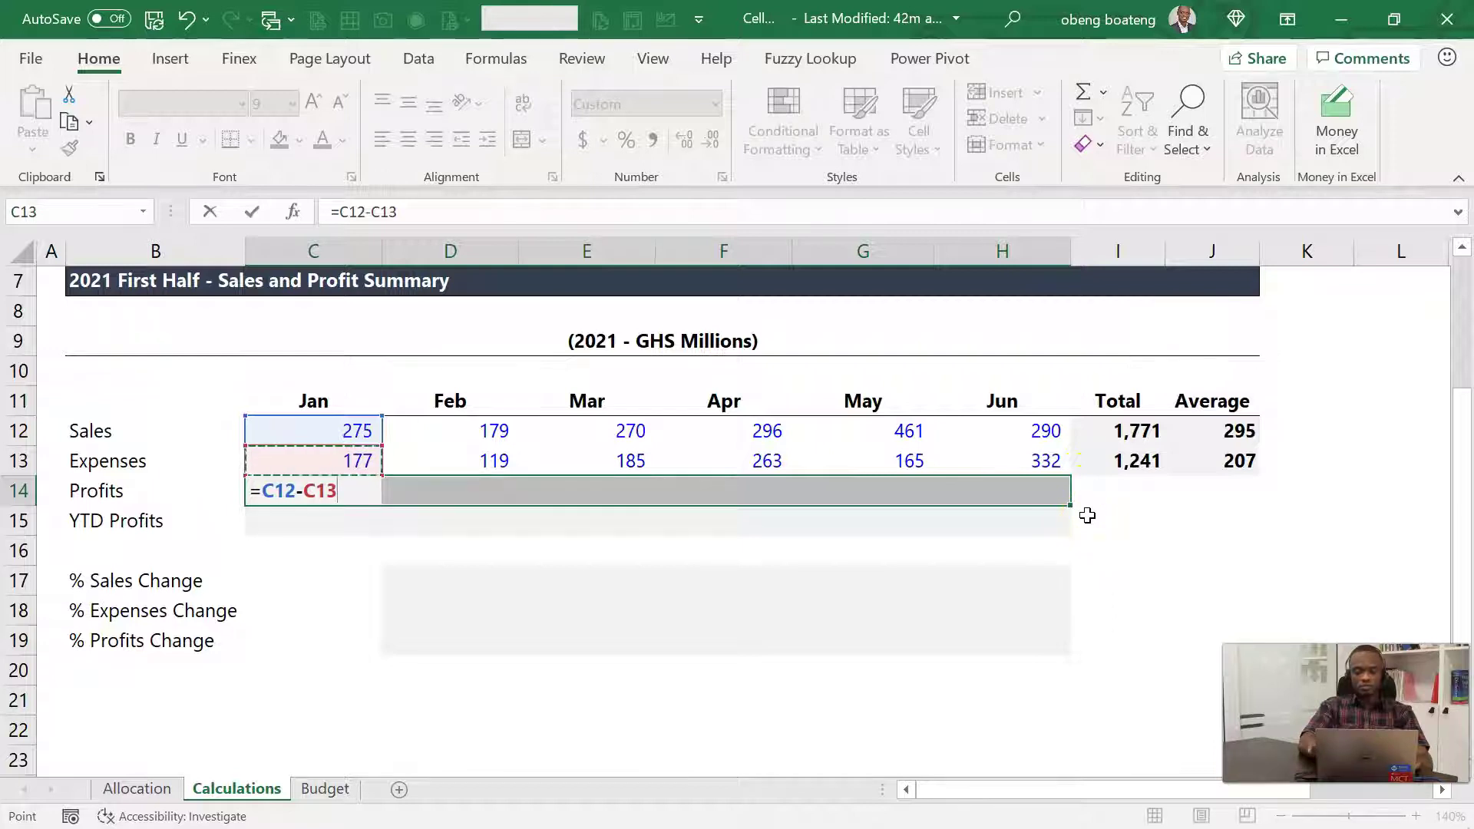
key(ctrl+Return)
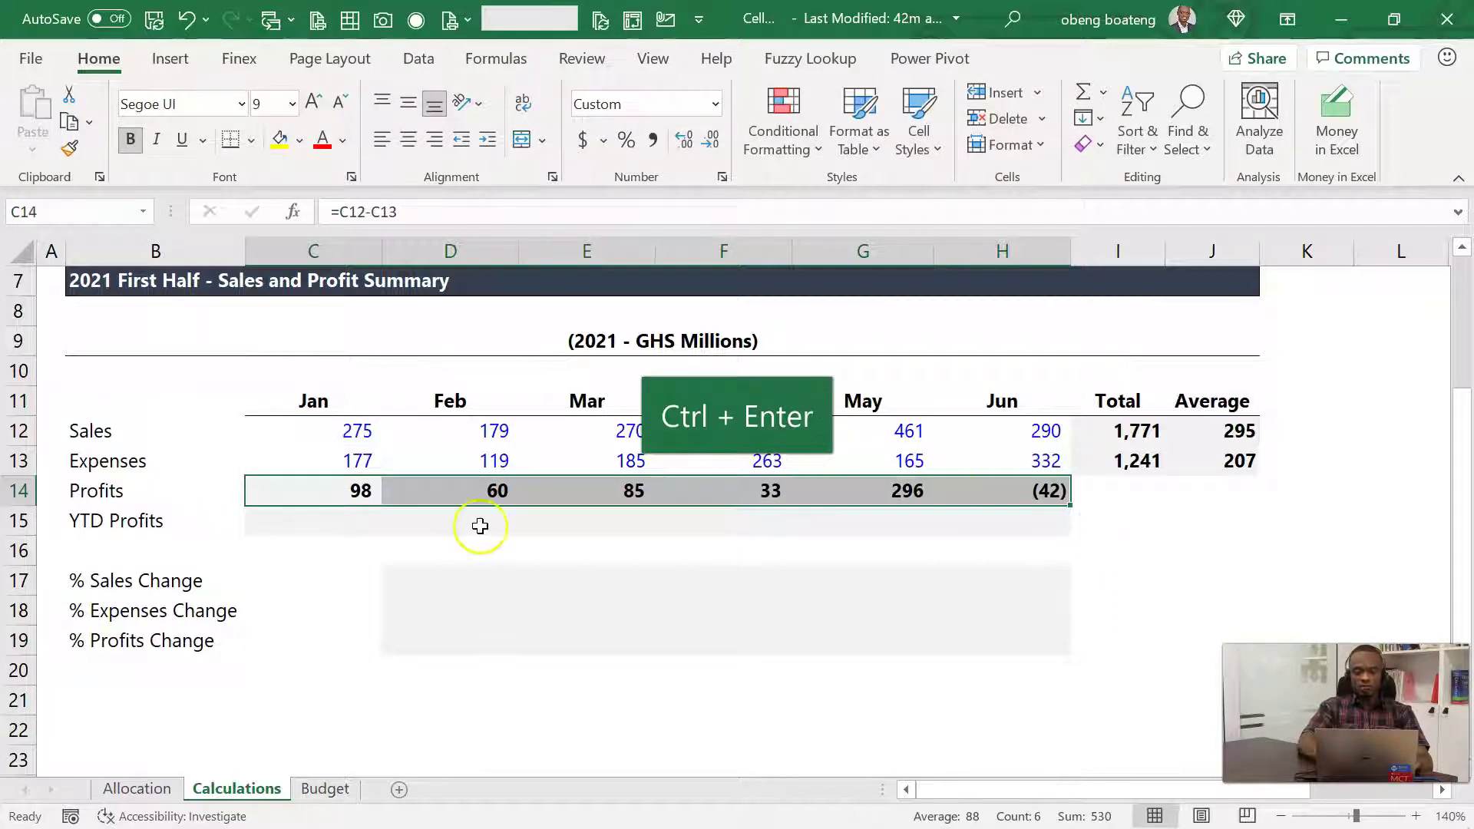
click(352, 540)
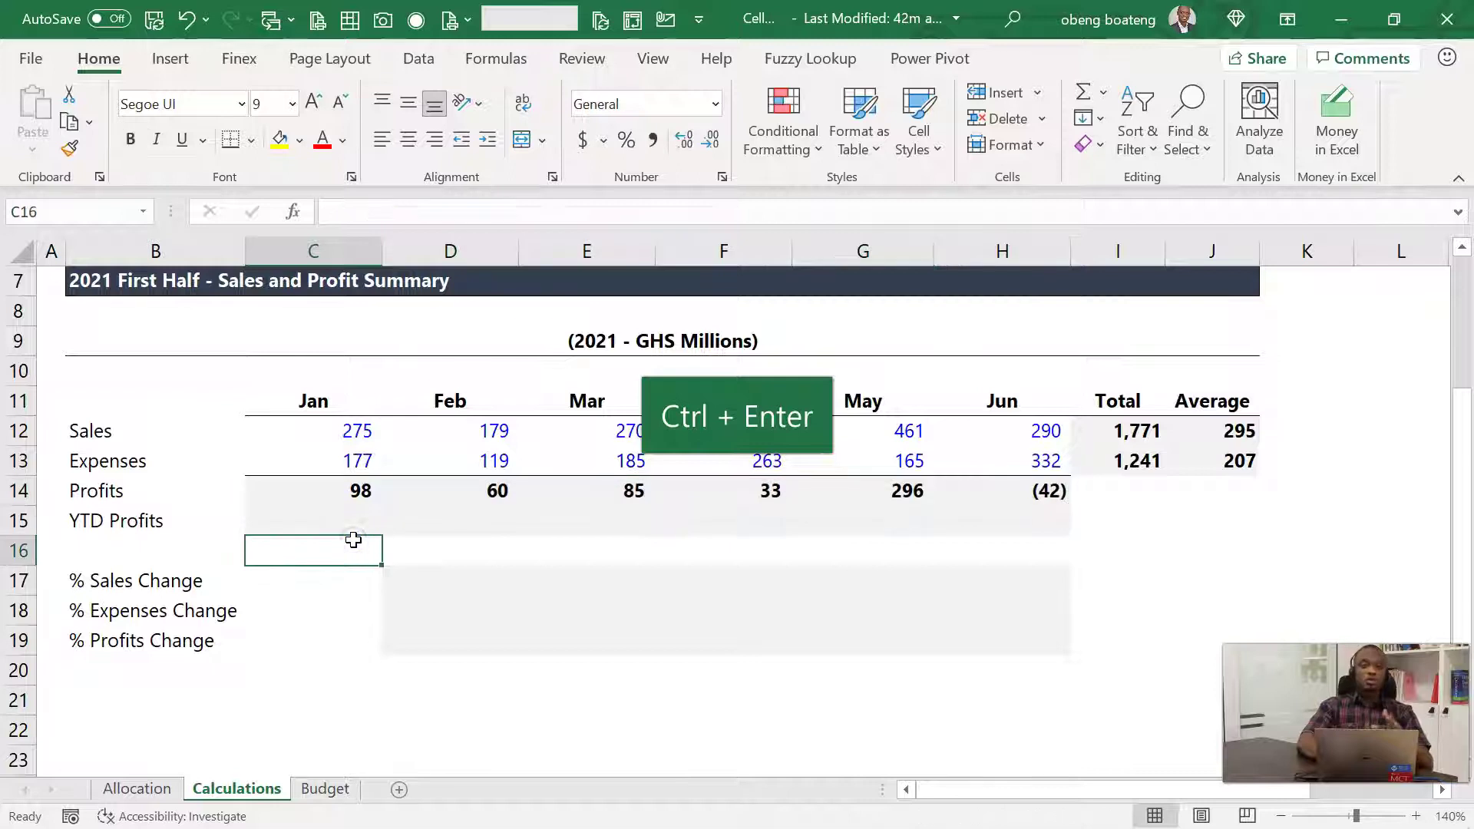
Review the January and February profits, then select January's YTD Profits cell C15
click(356, 521)
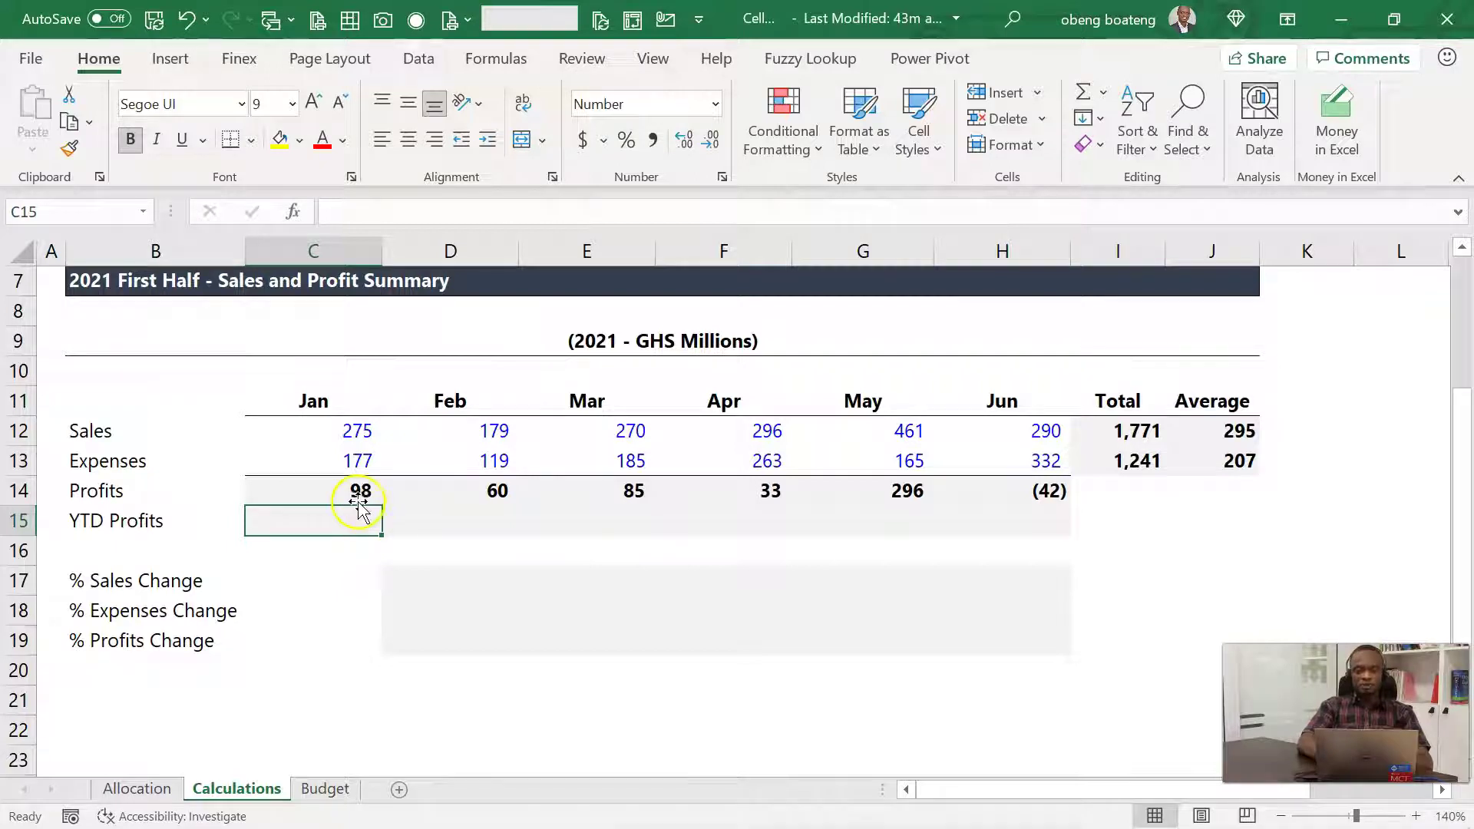
drag(345, 490, 517, 499)
click(348, 521)
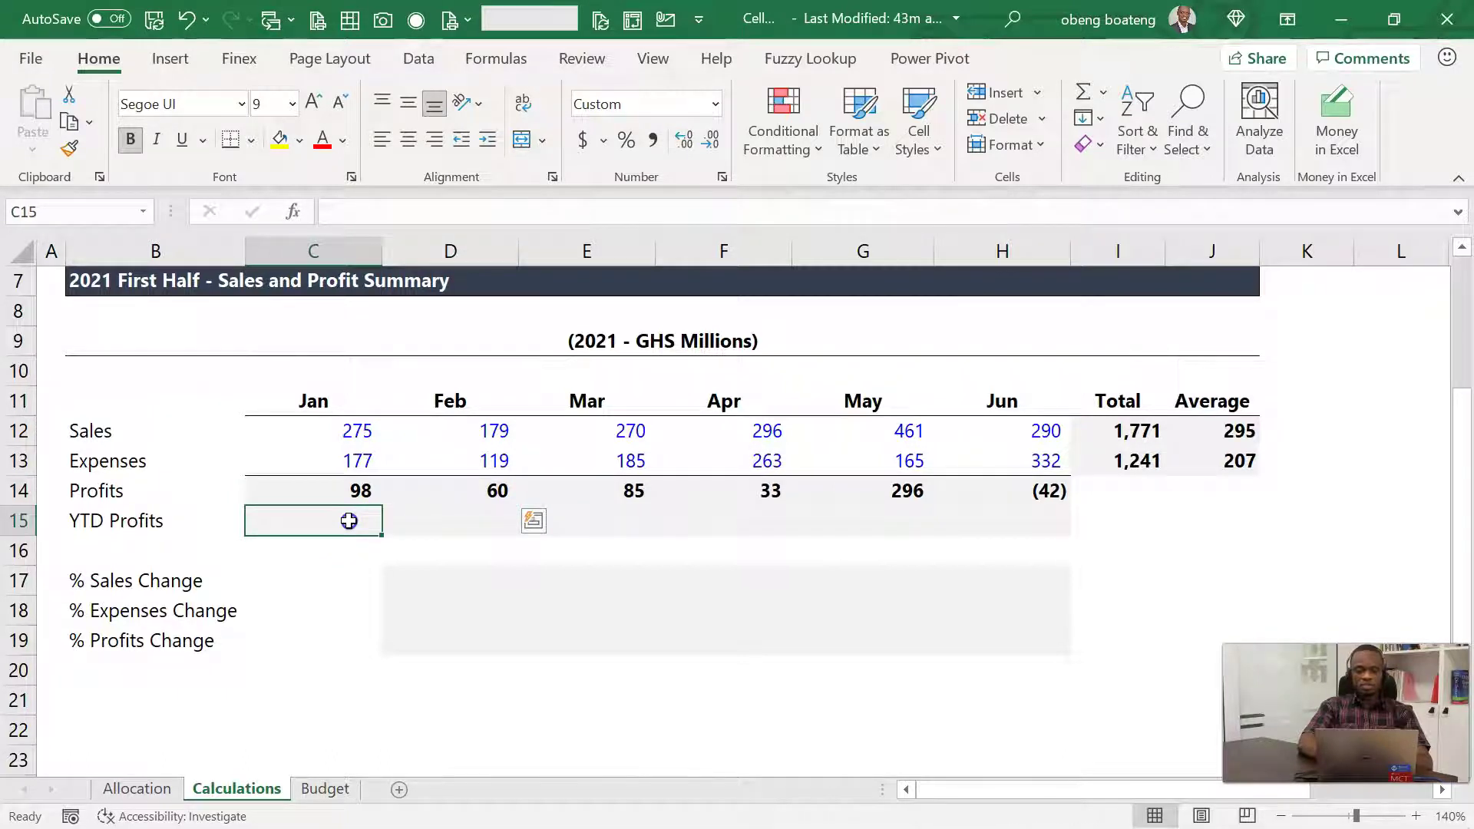
drag(349, 521, 487, 533)
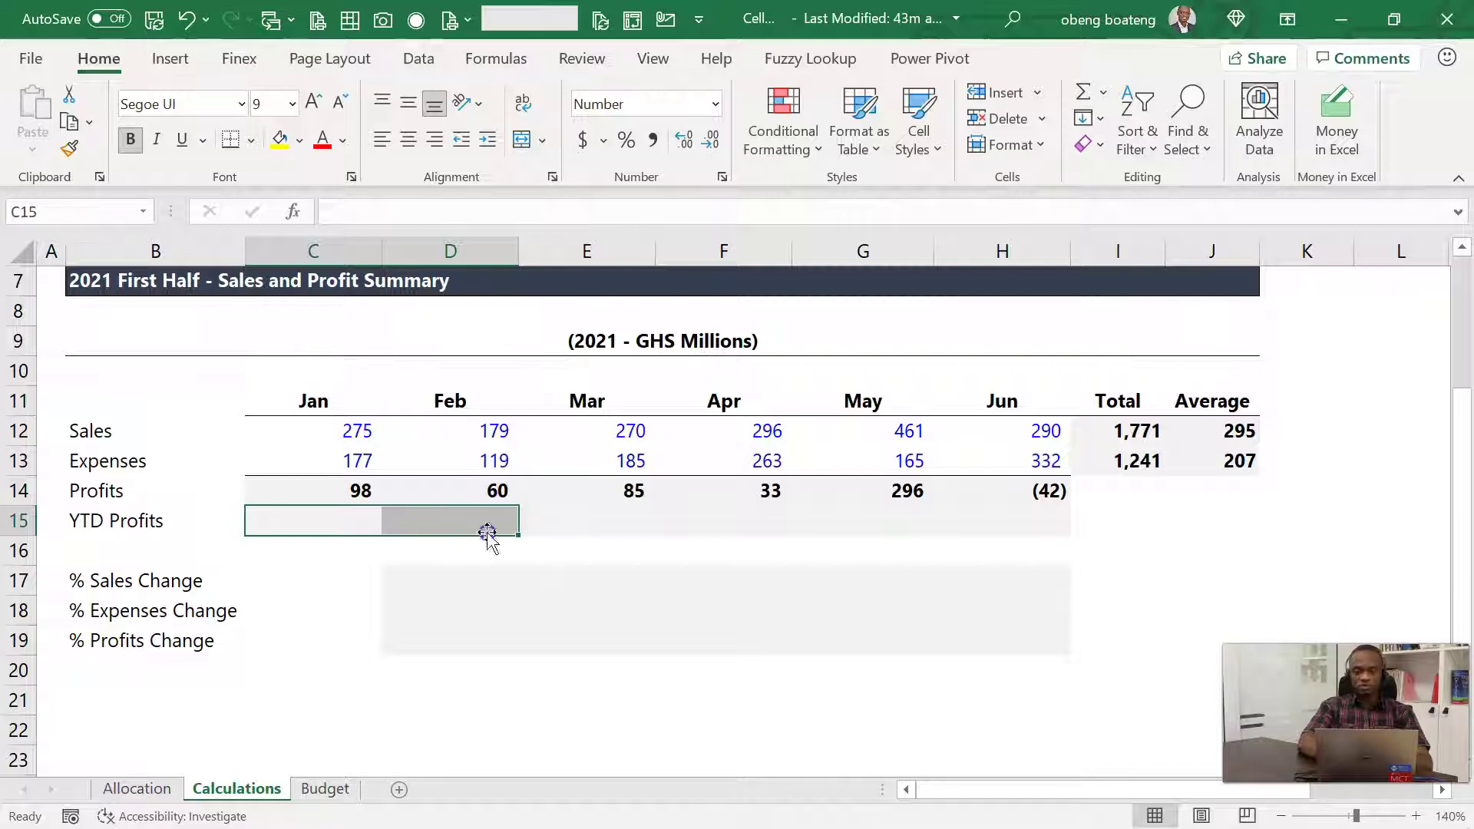
click(342, 518)
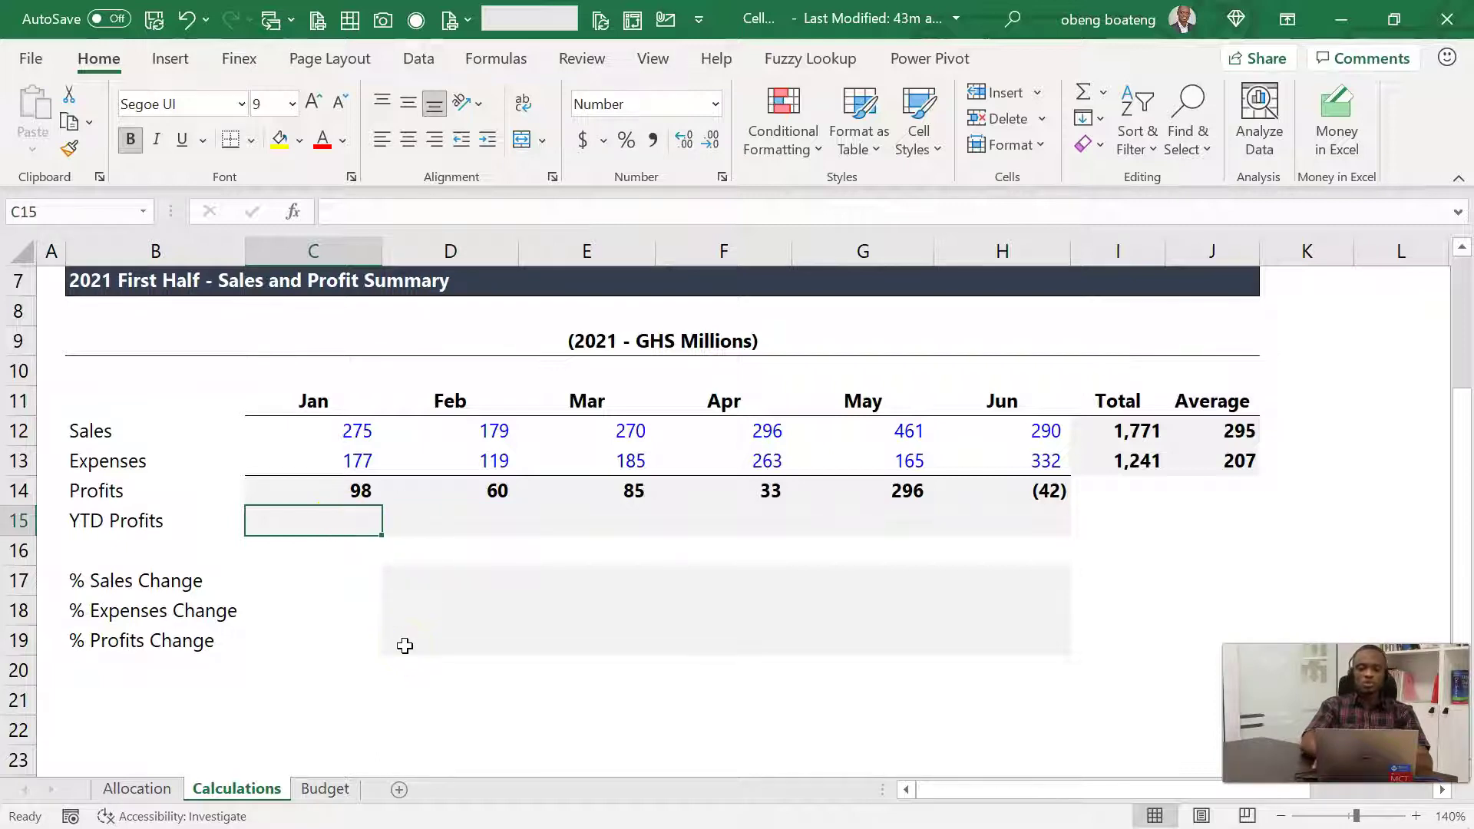
Enter =SUM($C14:C14) in C15 so January's YTD shows 98
text(=SUM()
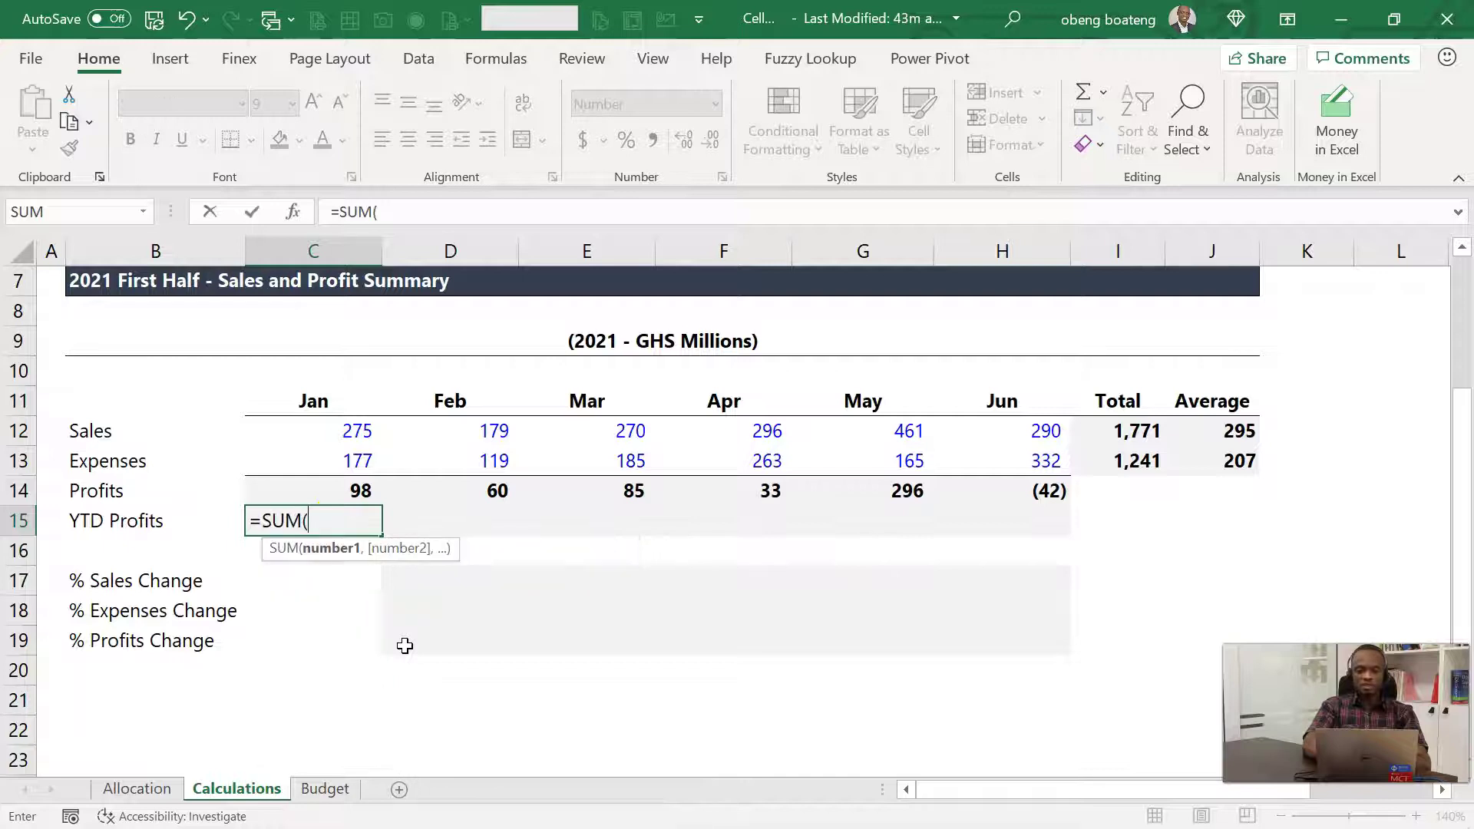
key(Up)
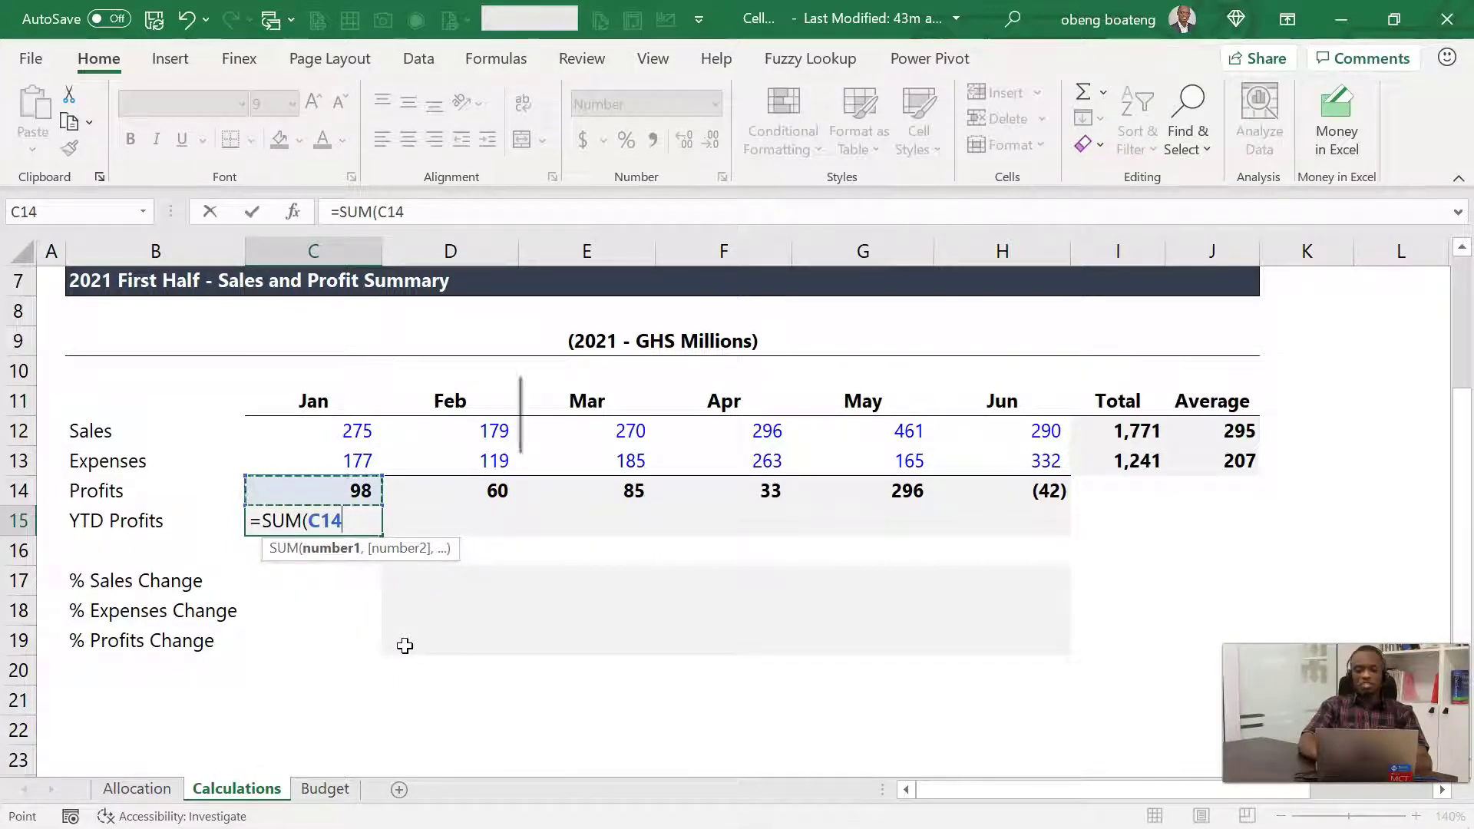
text(:)
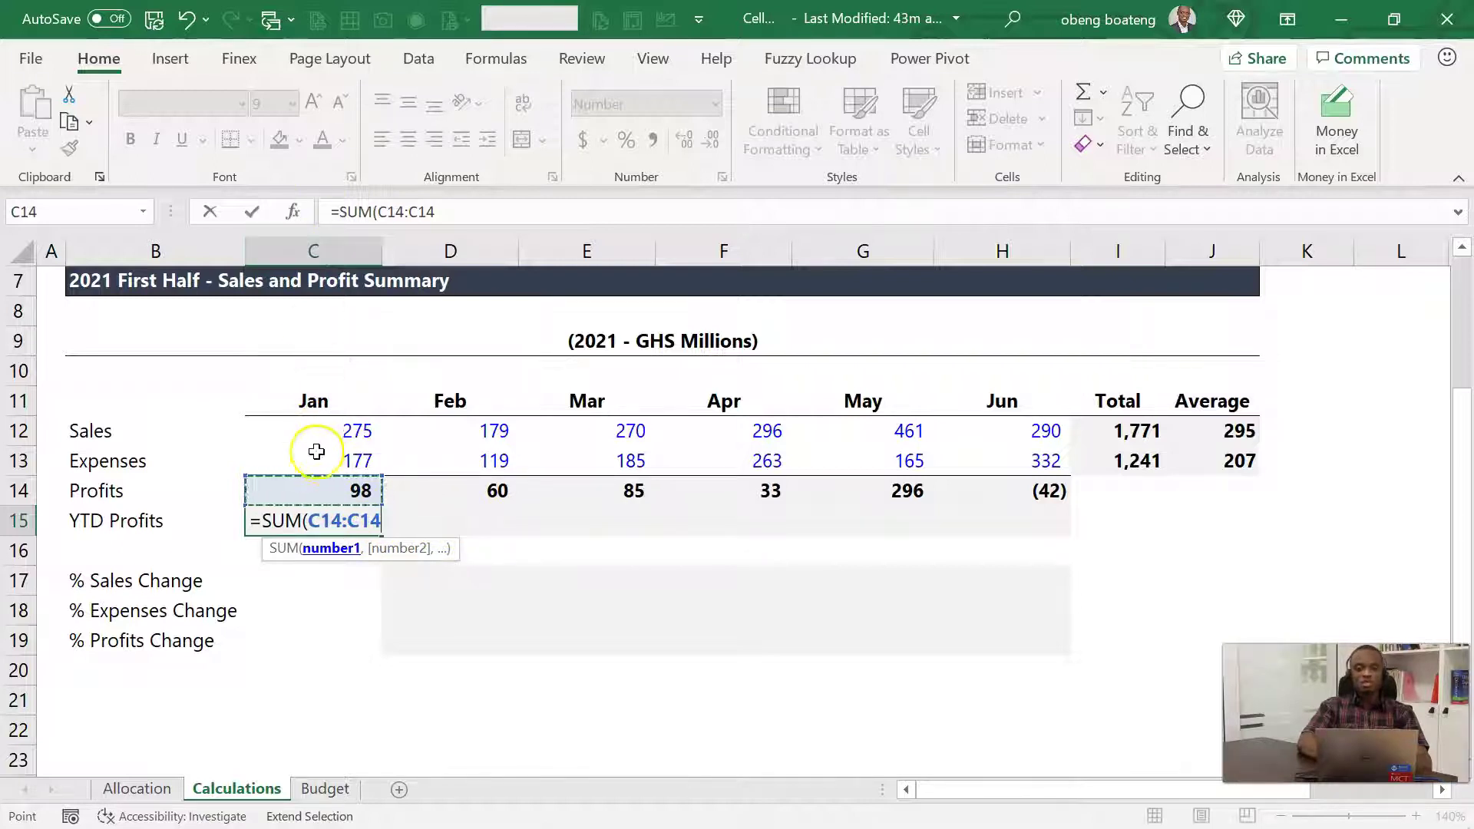
click(317, 524)
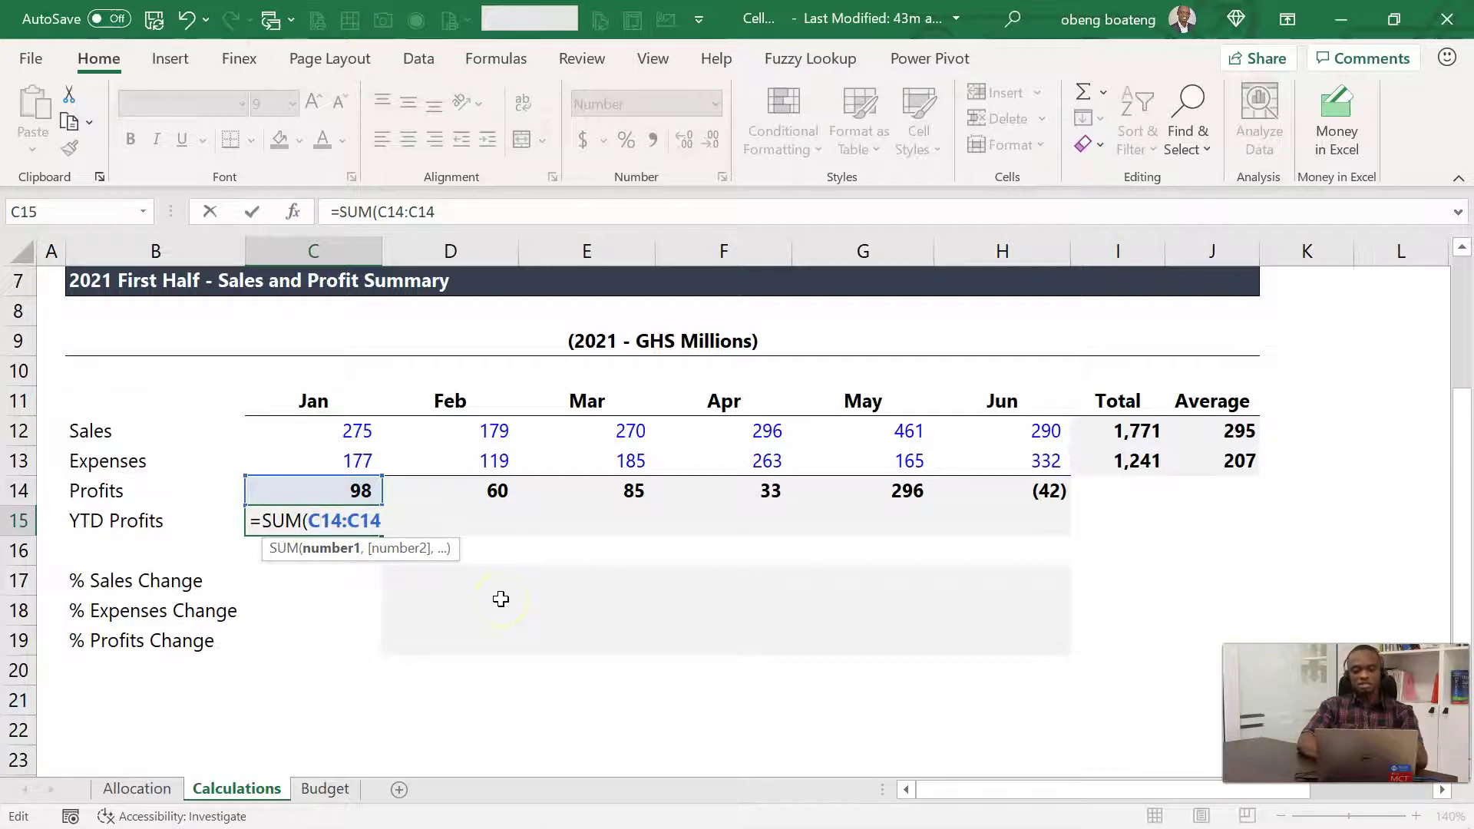
key(F4)
key(F4)
key(F4)
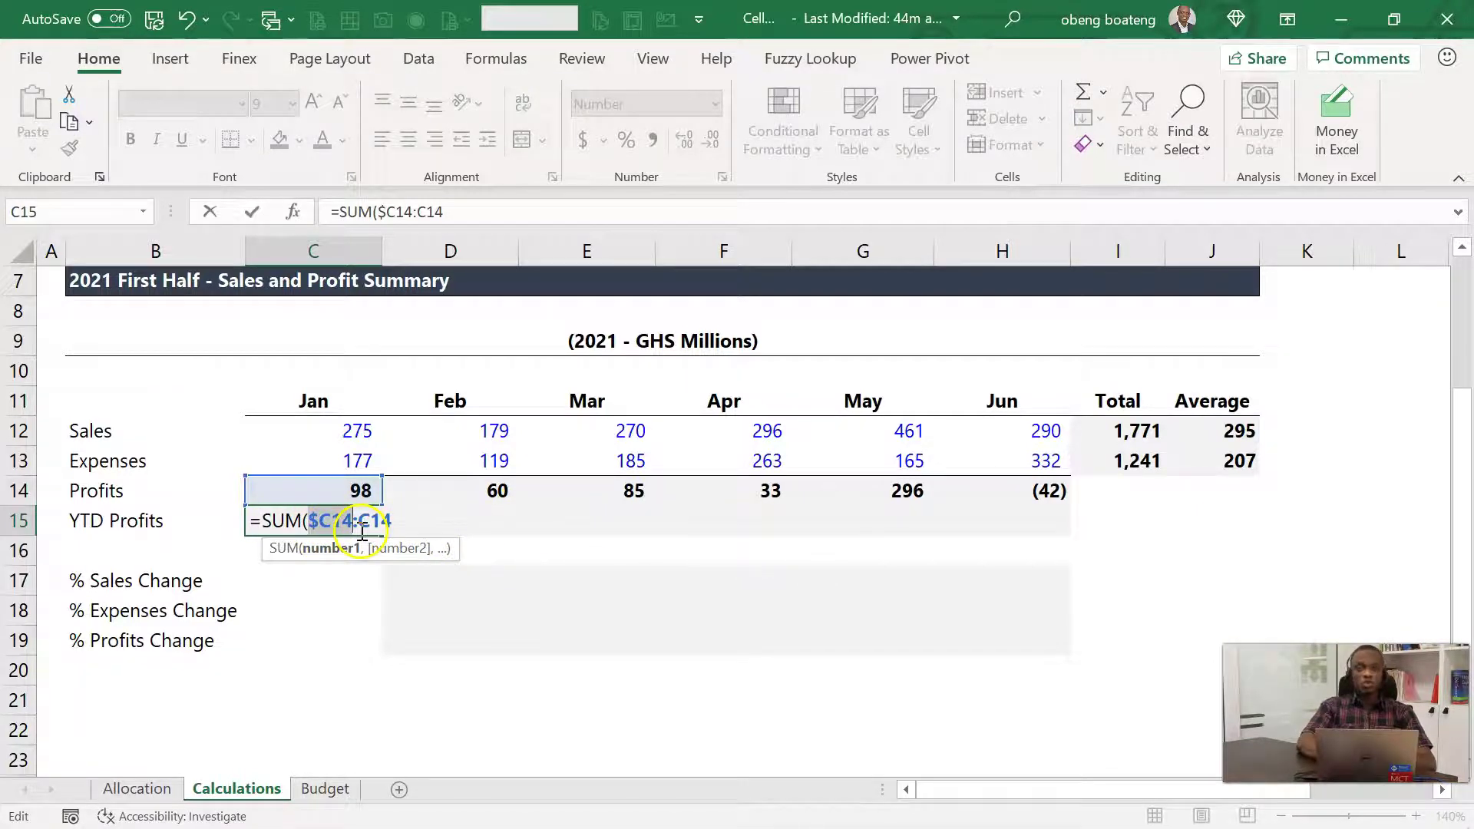
click(409, 522)
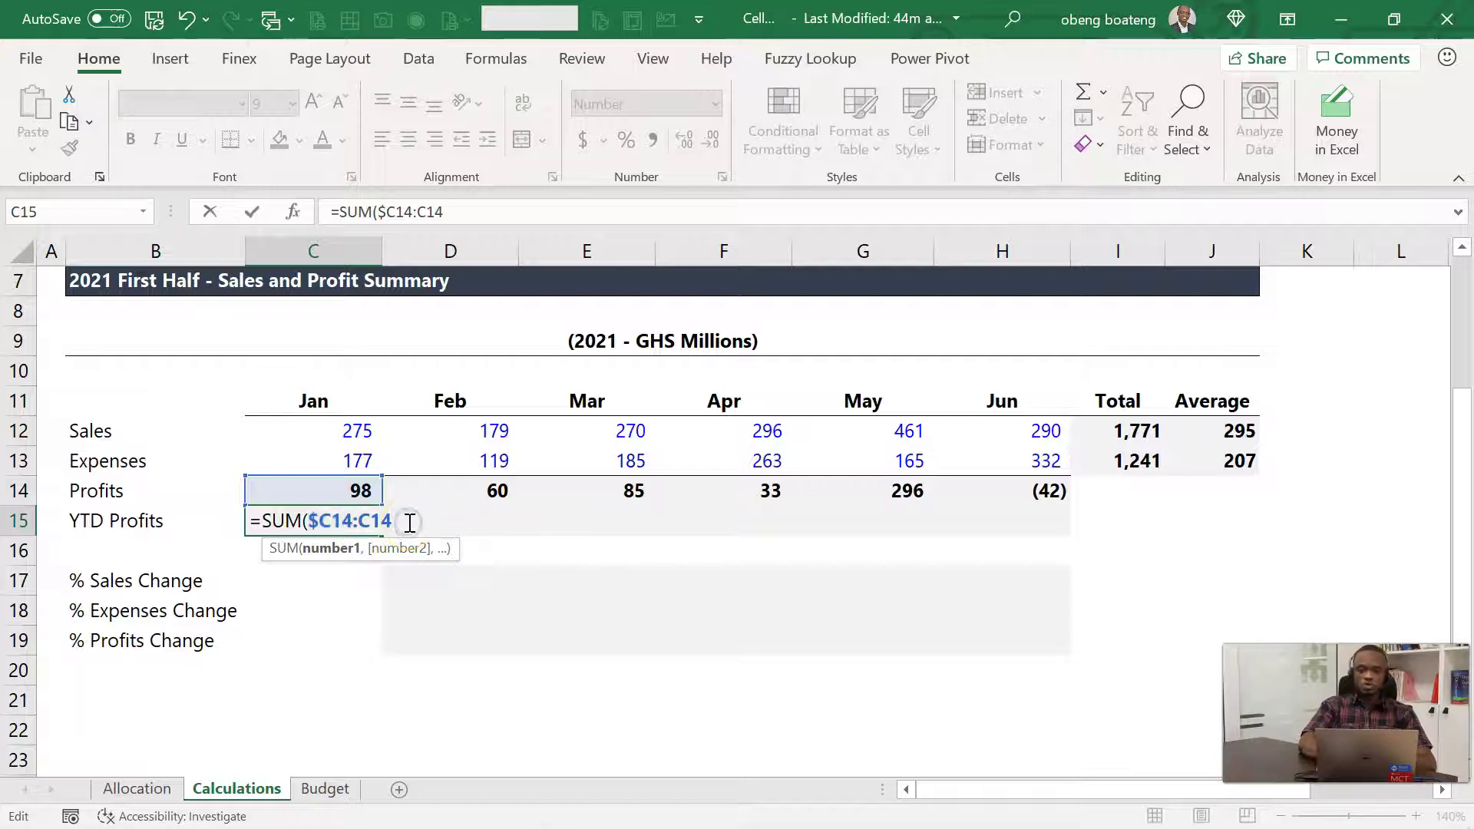
text())
key(Return)
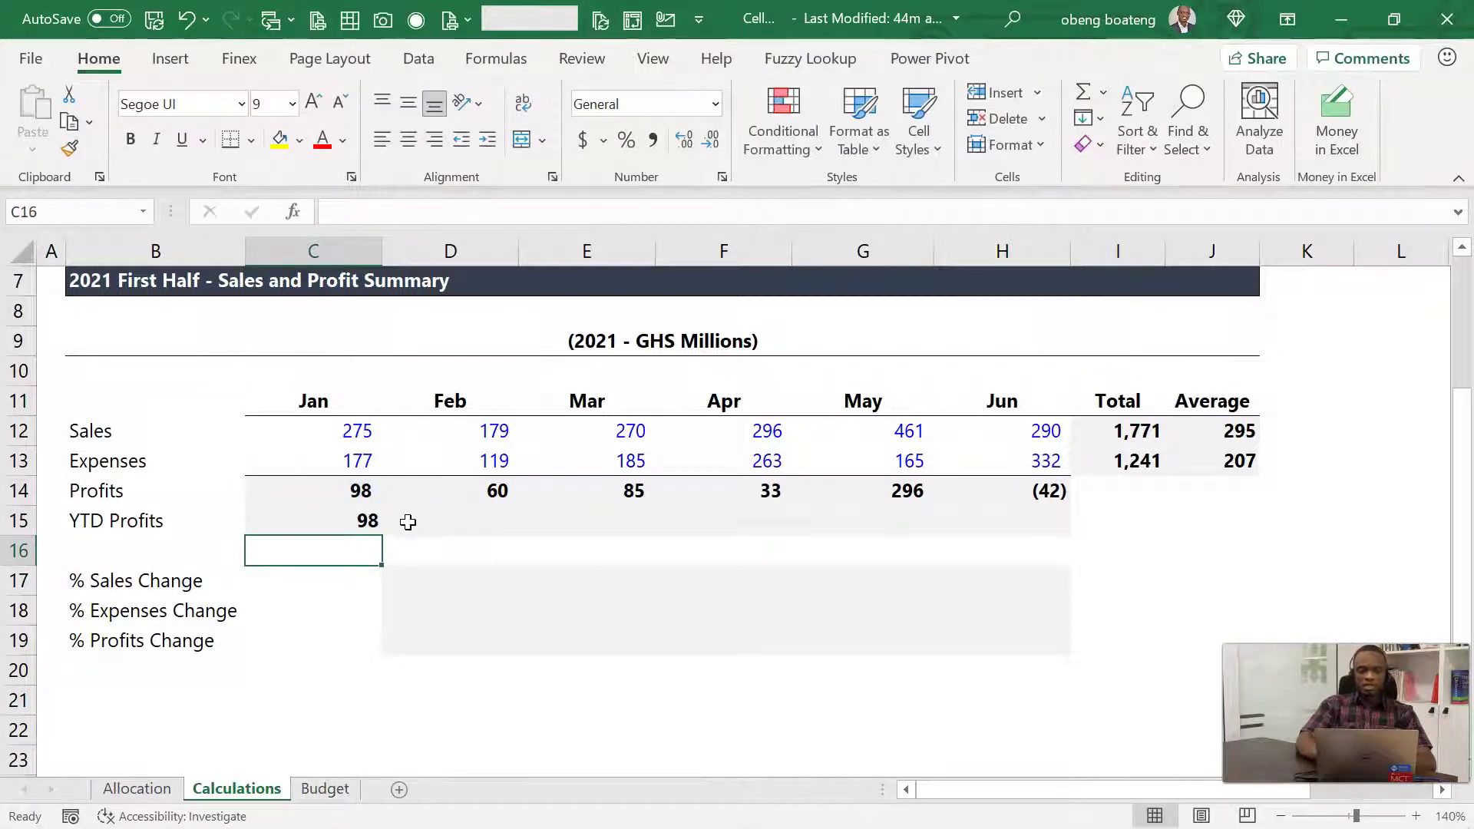
Copy the C15 running total across to H15 and verify June's =SUM($C14:H14) gives 530
key(Up)
key(shift+Right)
key(shift+Right)
key(shift+Right)
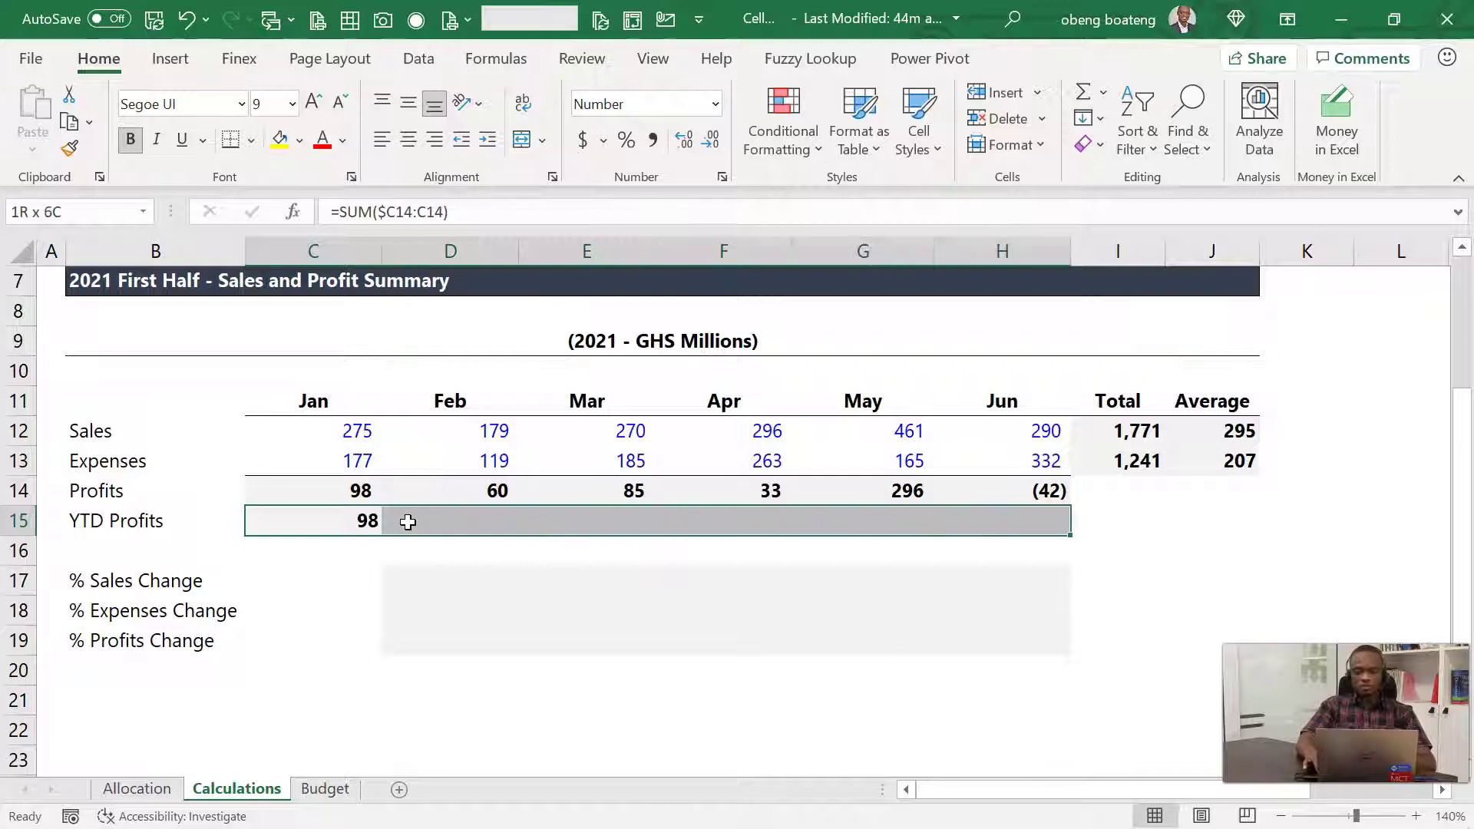
key(ctrl+r)
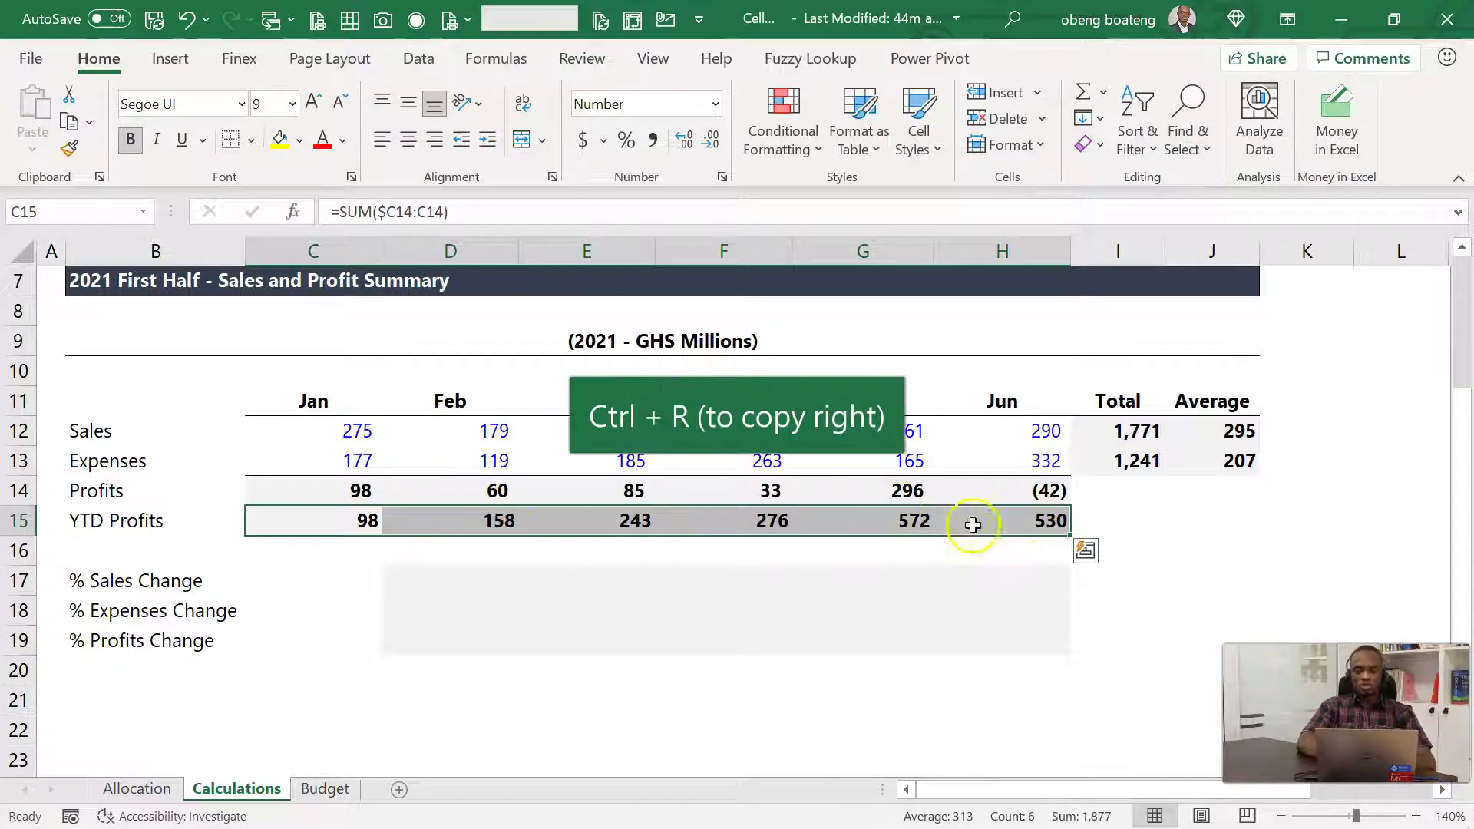
double_click(1014, 522)
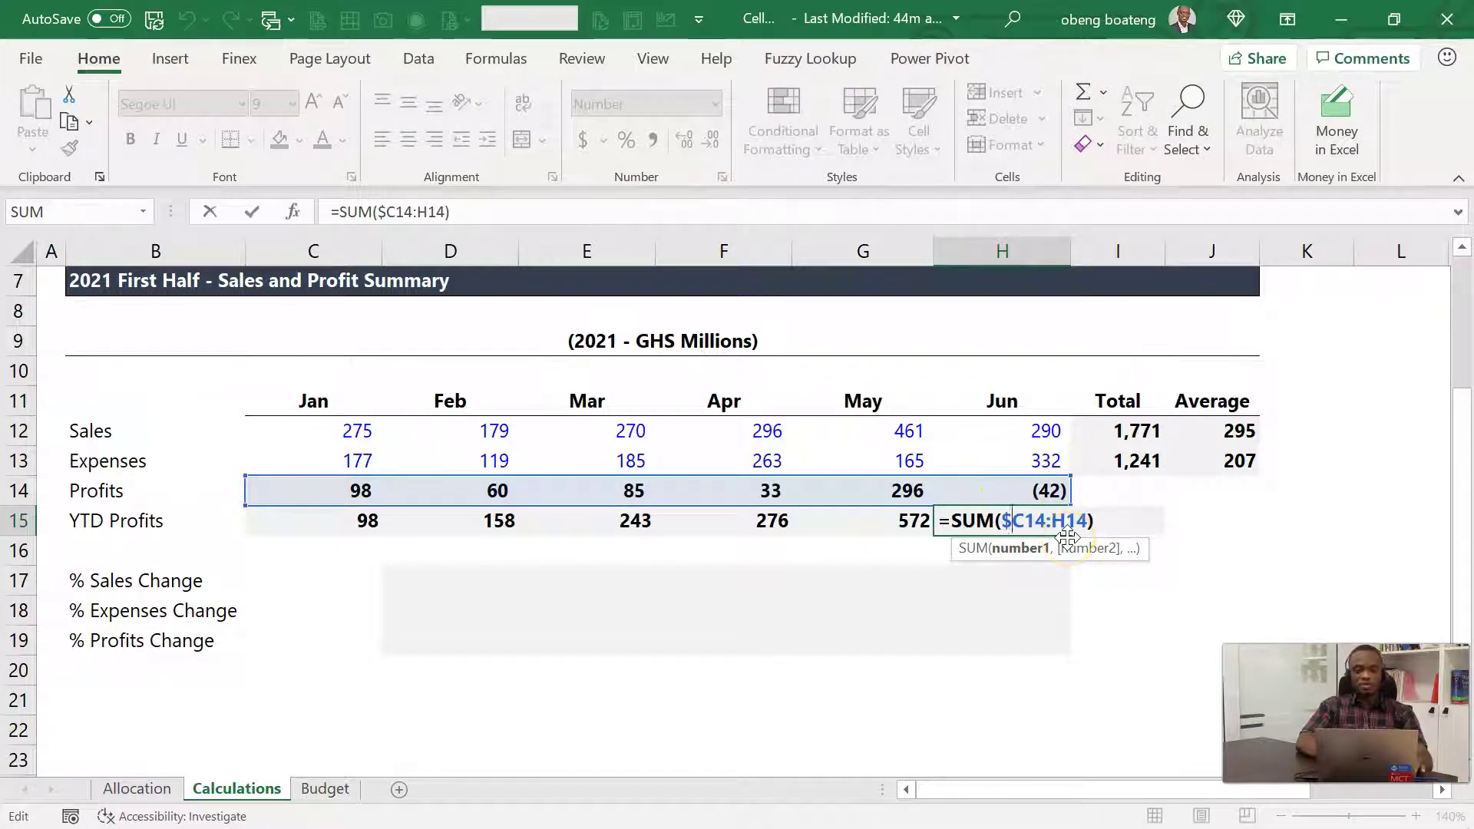
key(ctrl+Return)
Point out the Sales, Expenses and Profits rows, then select the Feb–Jun sales change cells
key(Down)
key(Down)
key(Left)
key(Left)
key(Left)
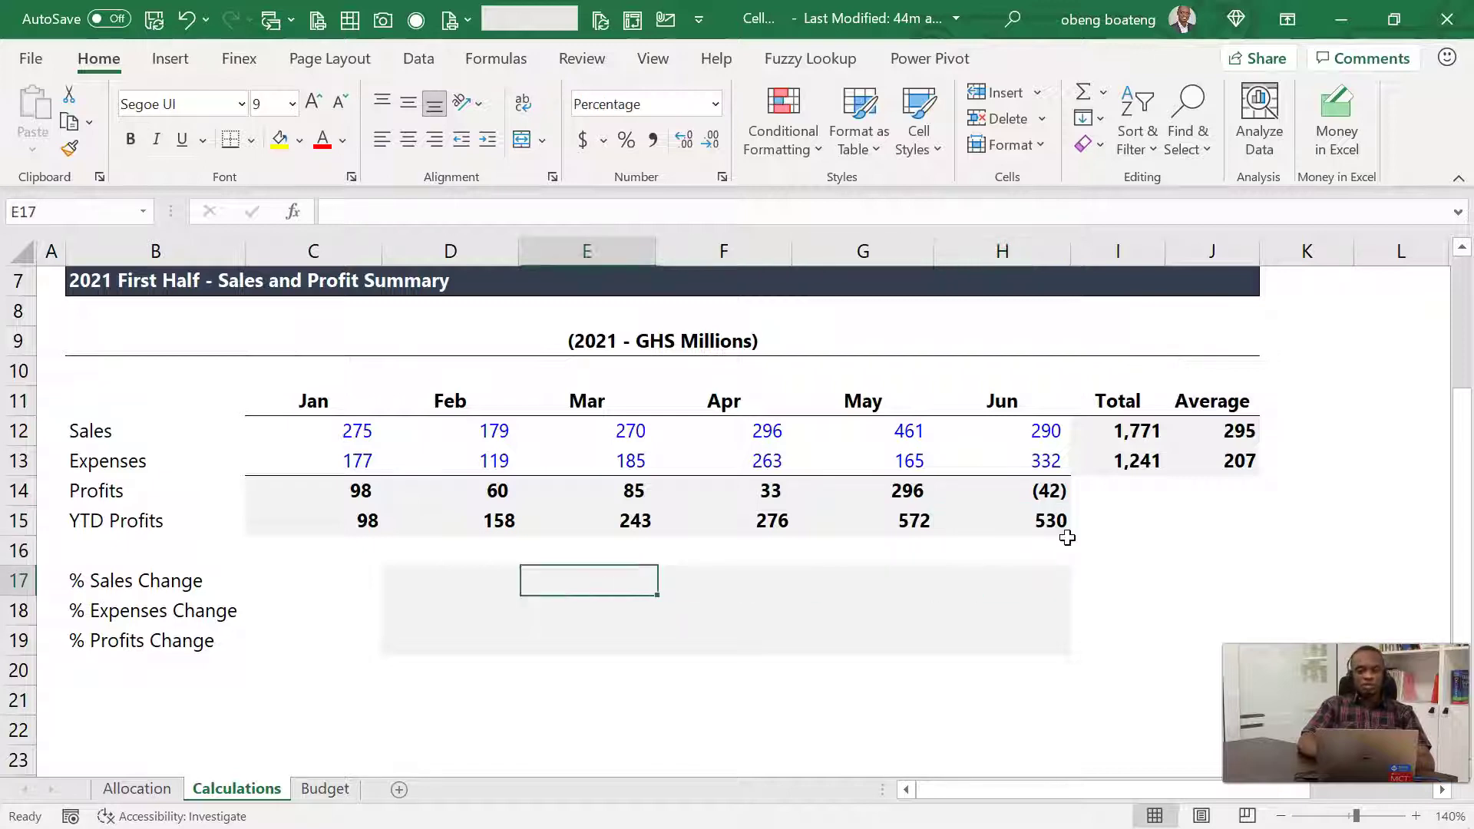
key(Left)
key(shift+Down)
key(shift+Down)
key(shift+Right)
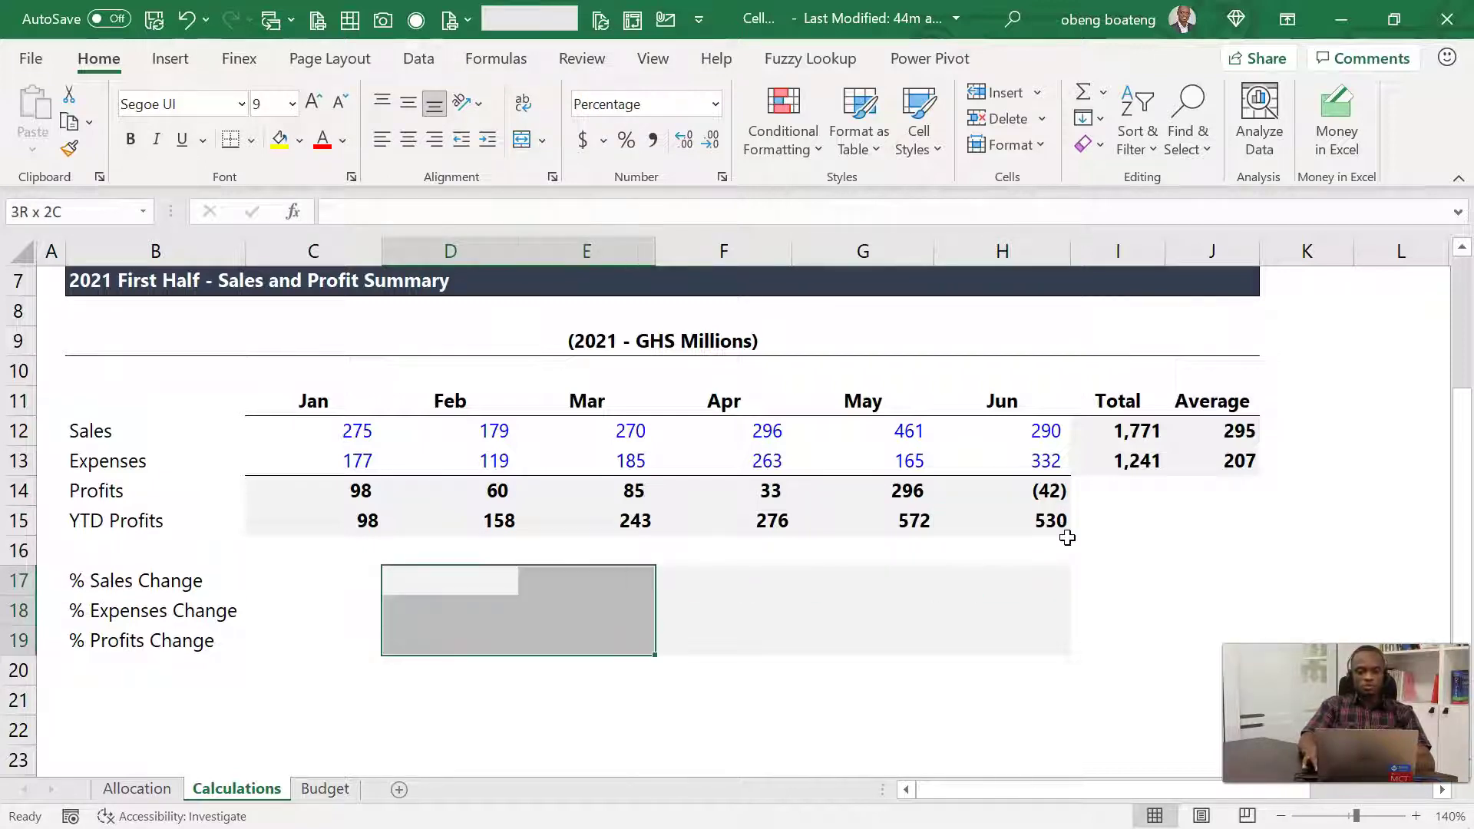
key(shift+Right)
key(shift+Right)
key(shift+Right)
key(Left)
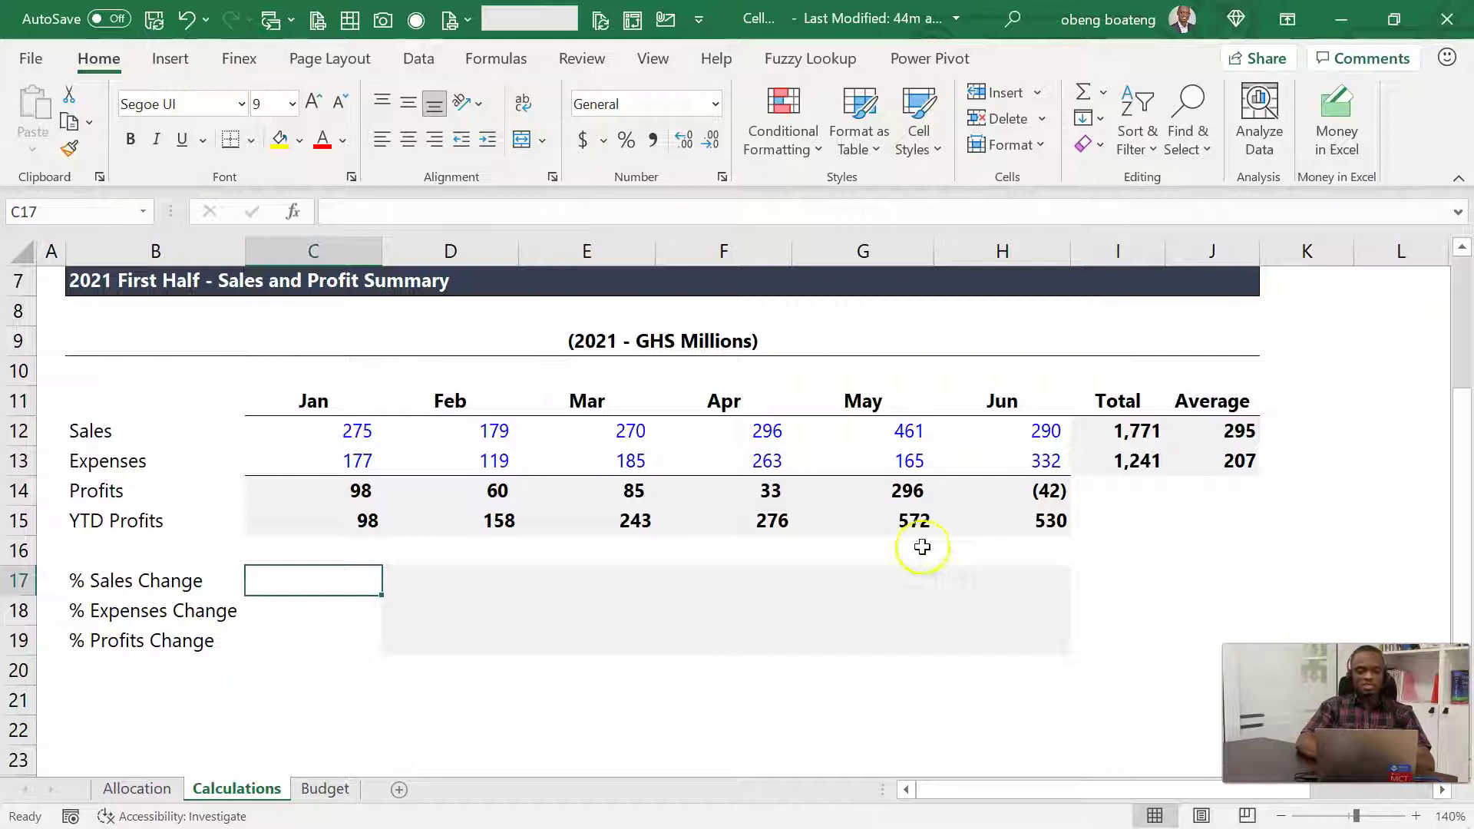
click(137, 623)
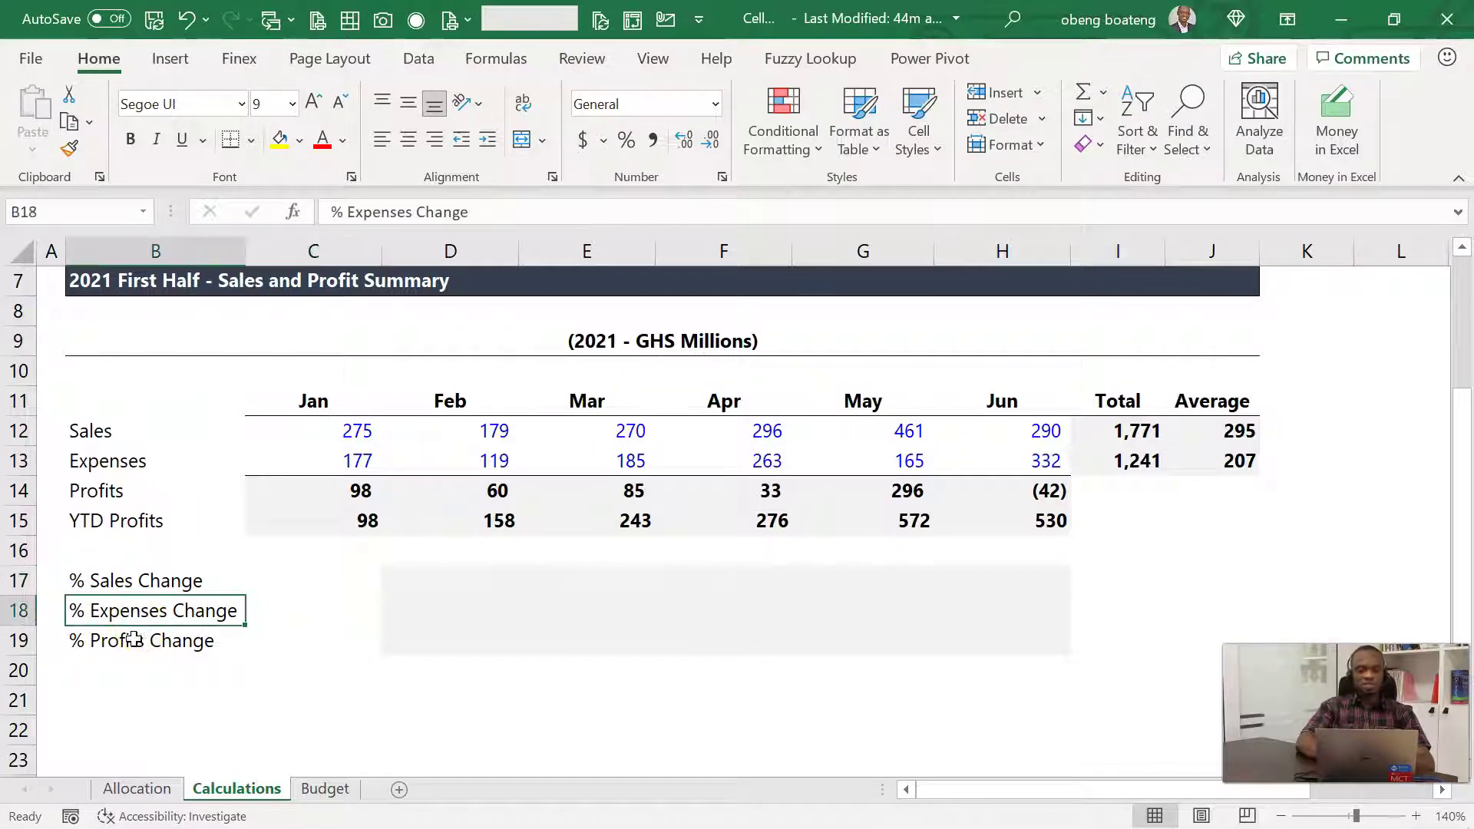
click(134, 642)
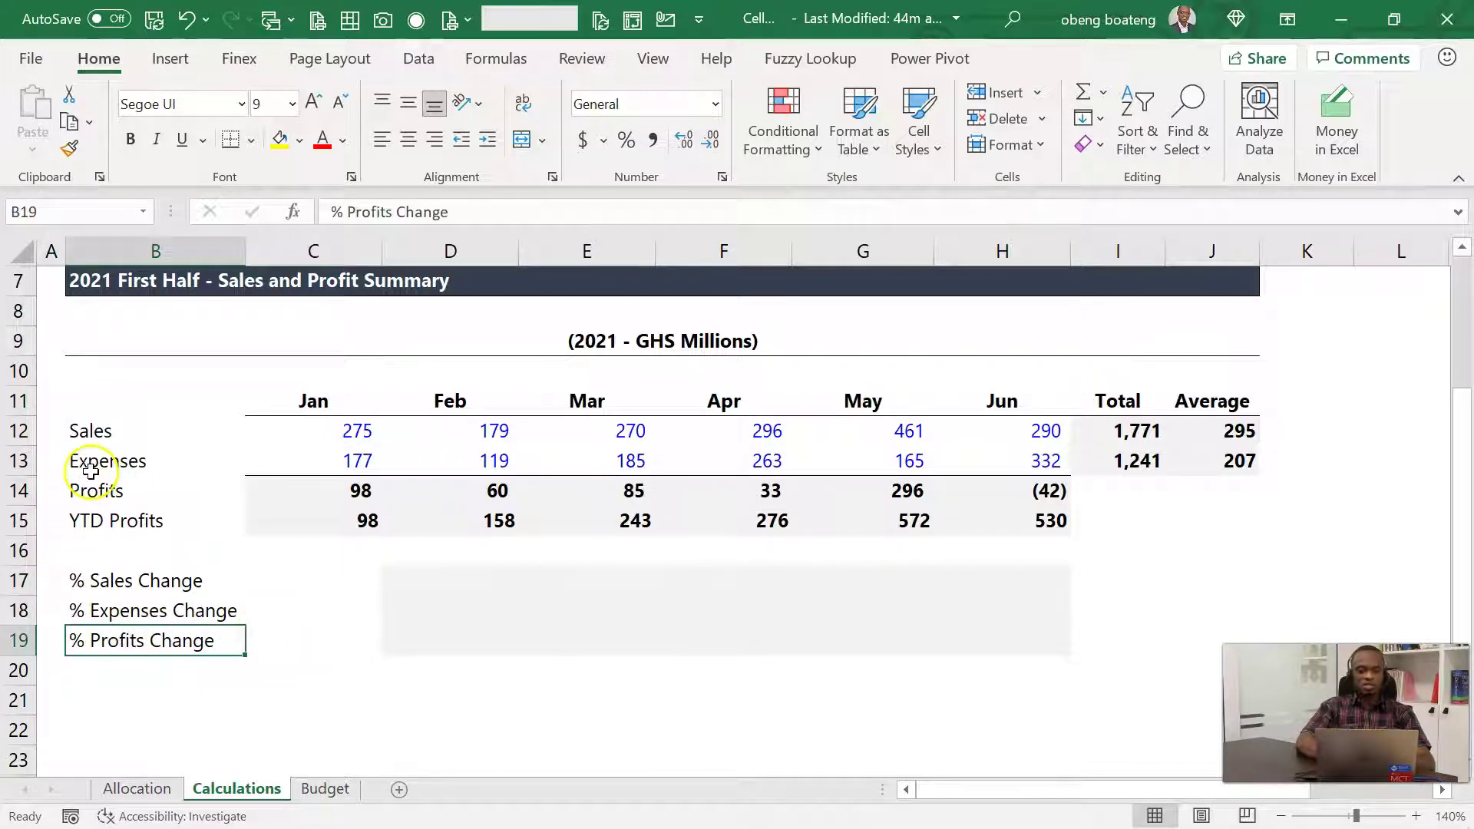
click(96, 435)
drag(95, 434, 96, 481)
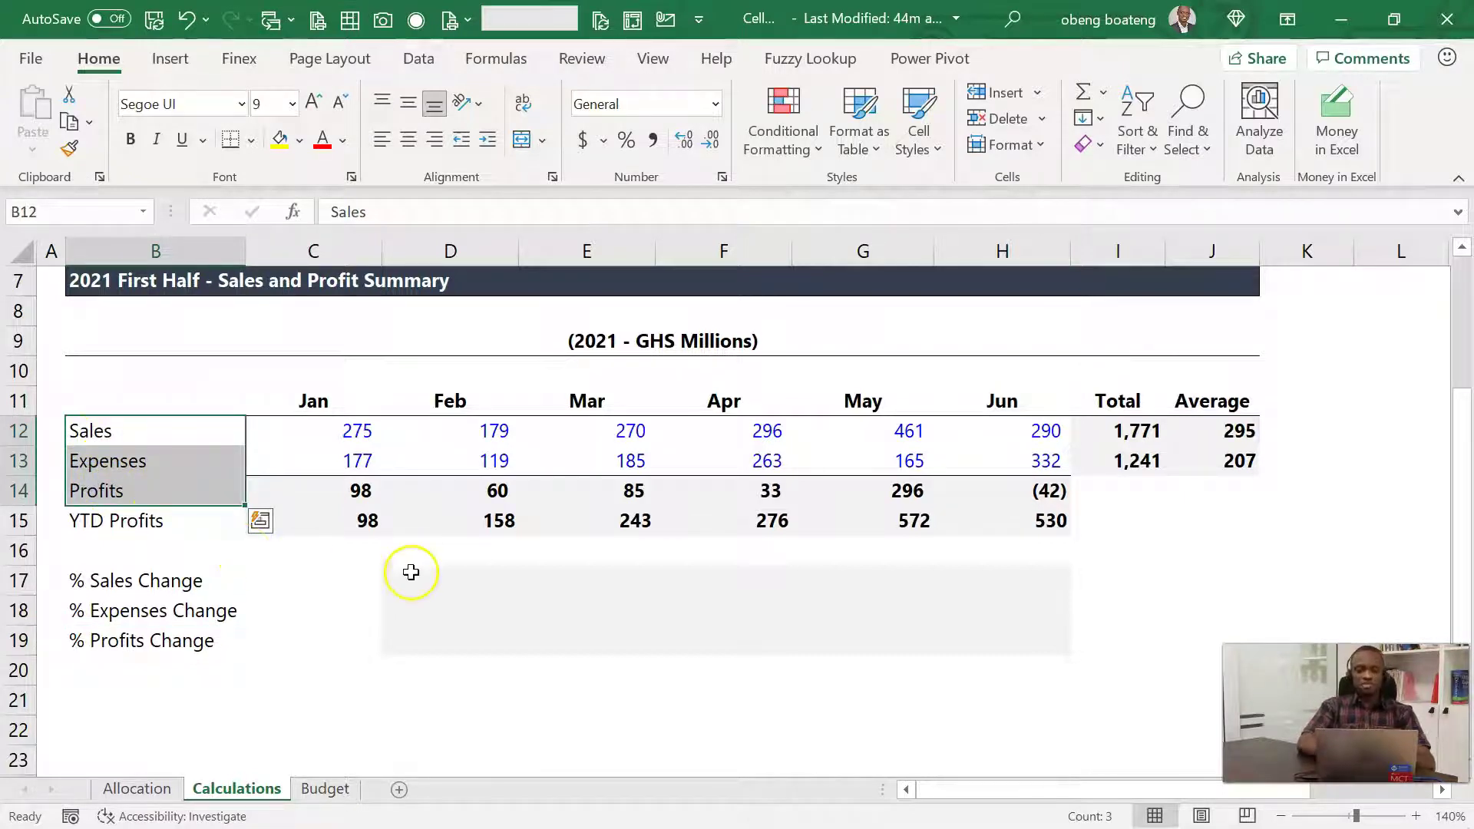
drag(412, 573, 976, 576)
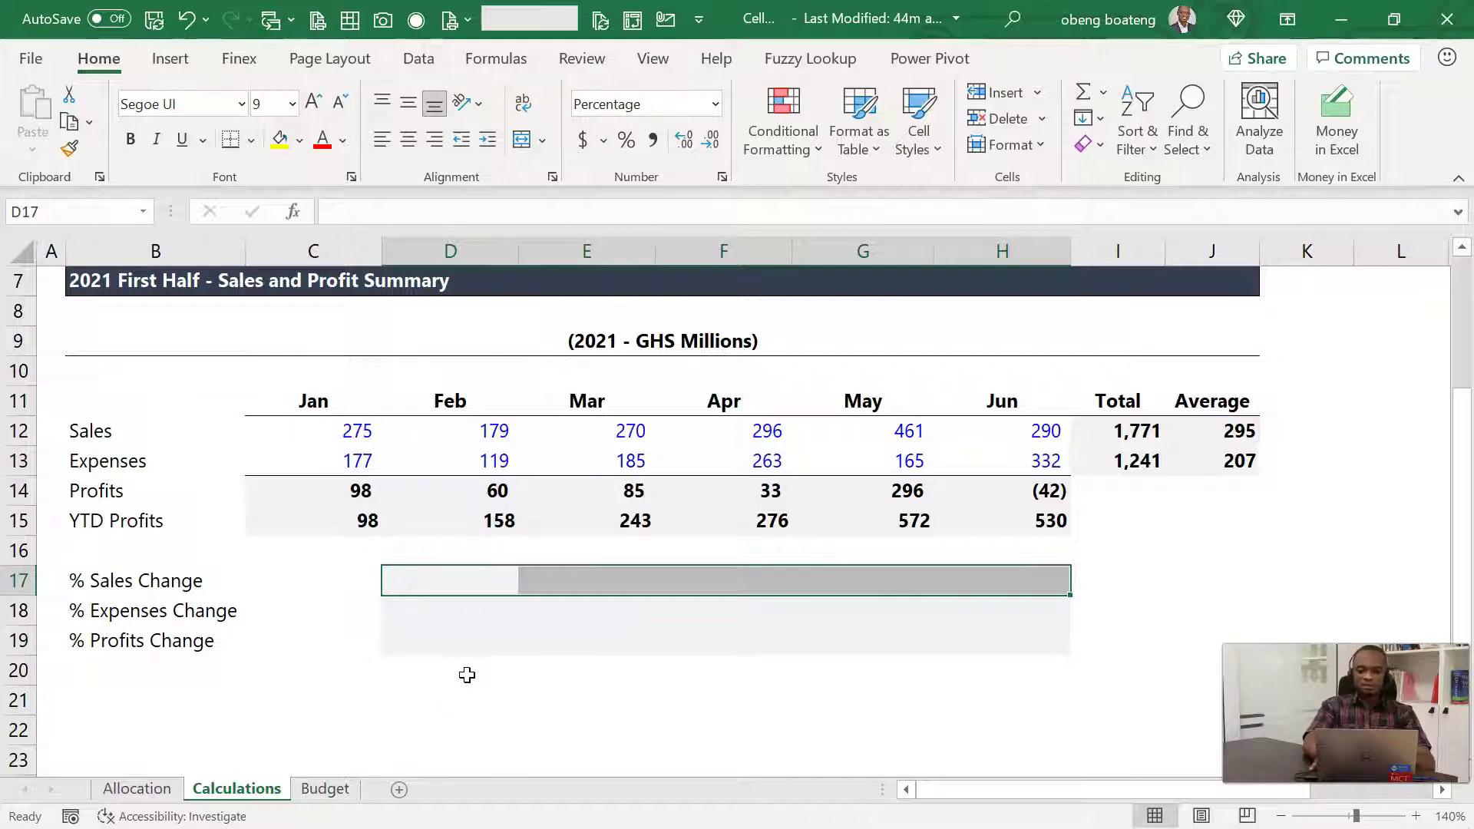
Enter =D12/C12-1 into all five Feb–Jun % Sales Change cells at once
text(=)
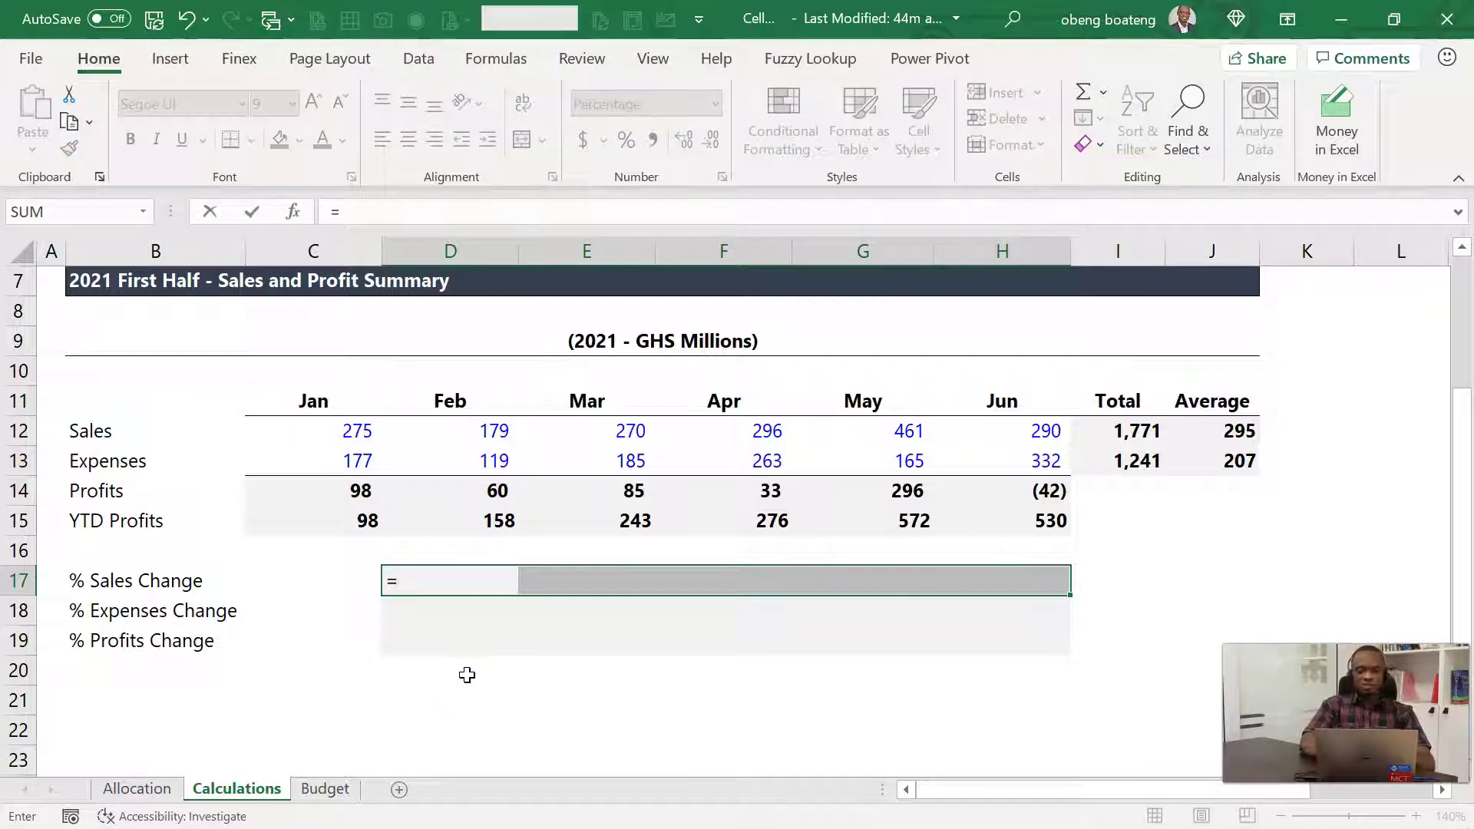
key(Up)
key(Up)
key(Up)
key(Up)
key(Up)
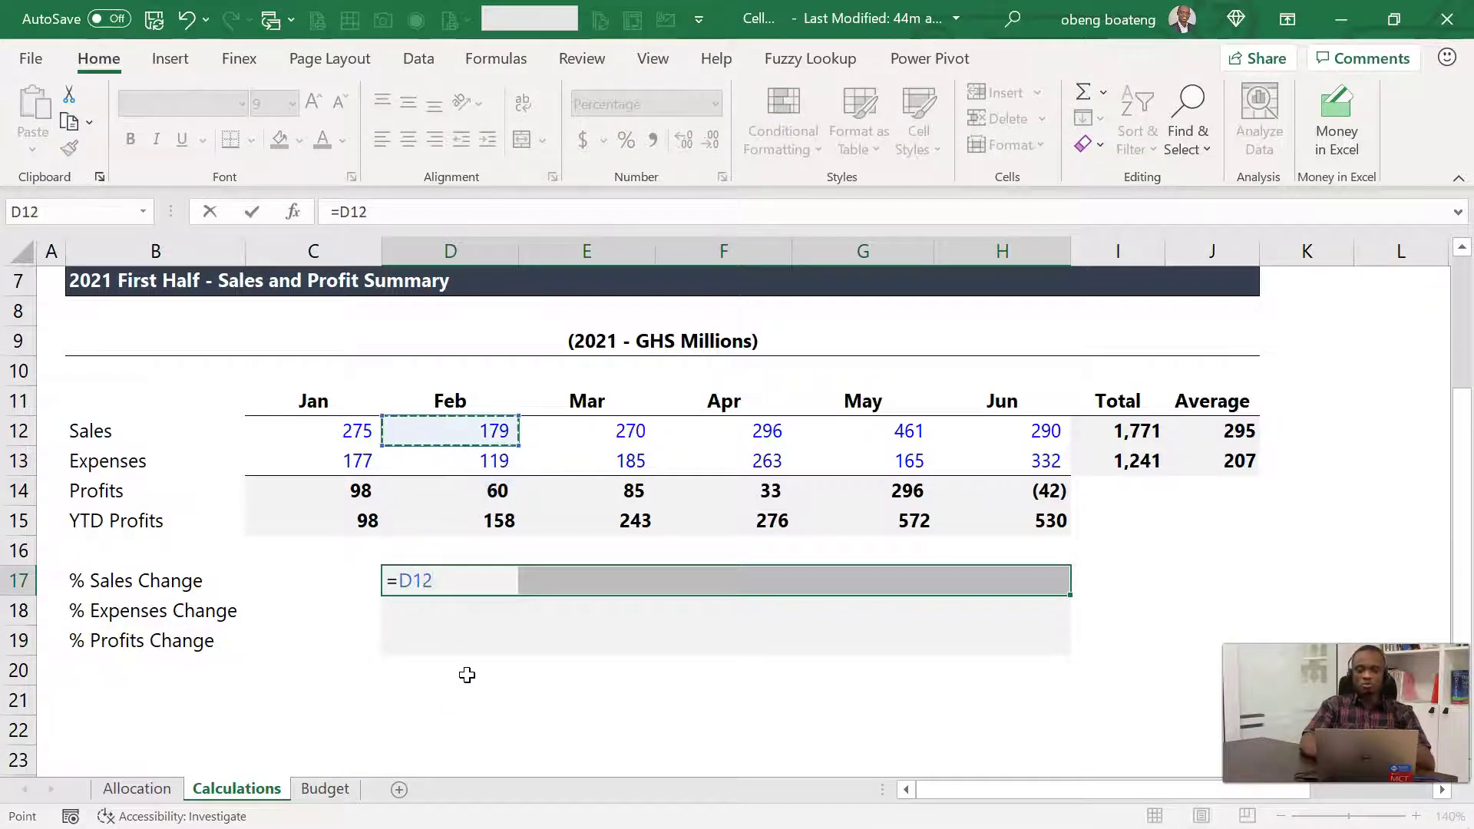
text(/)
key(Up)
key(Up)
key(Up)
key(Up)
key(Up)
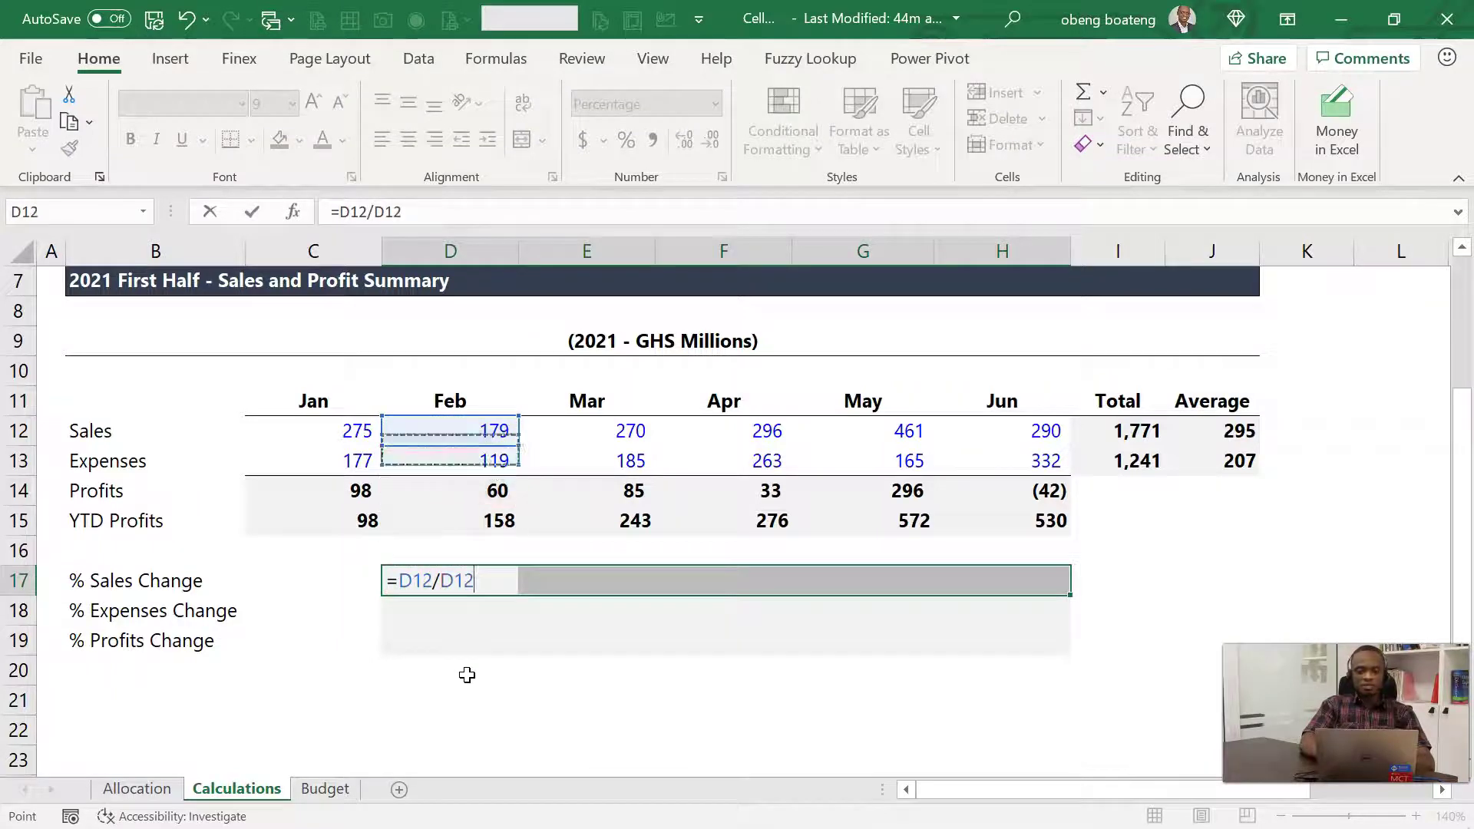
key(Left)
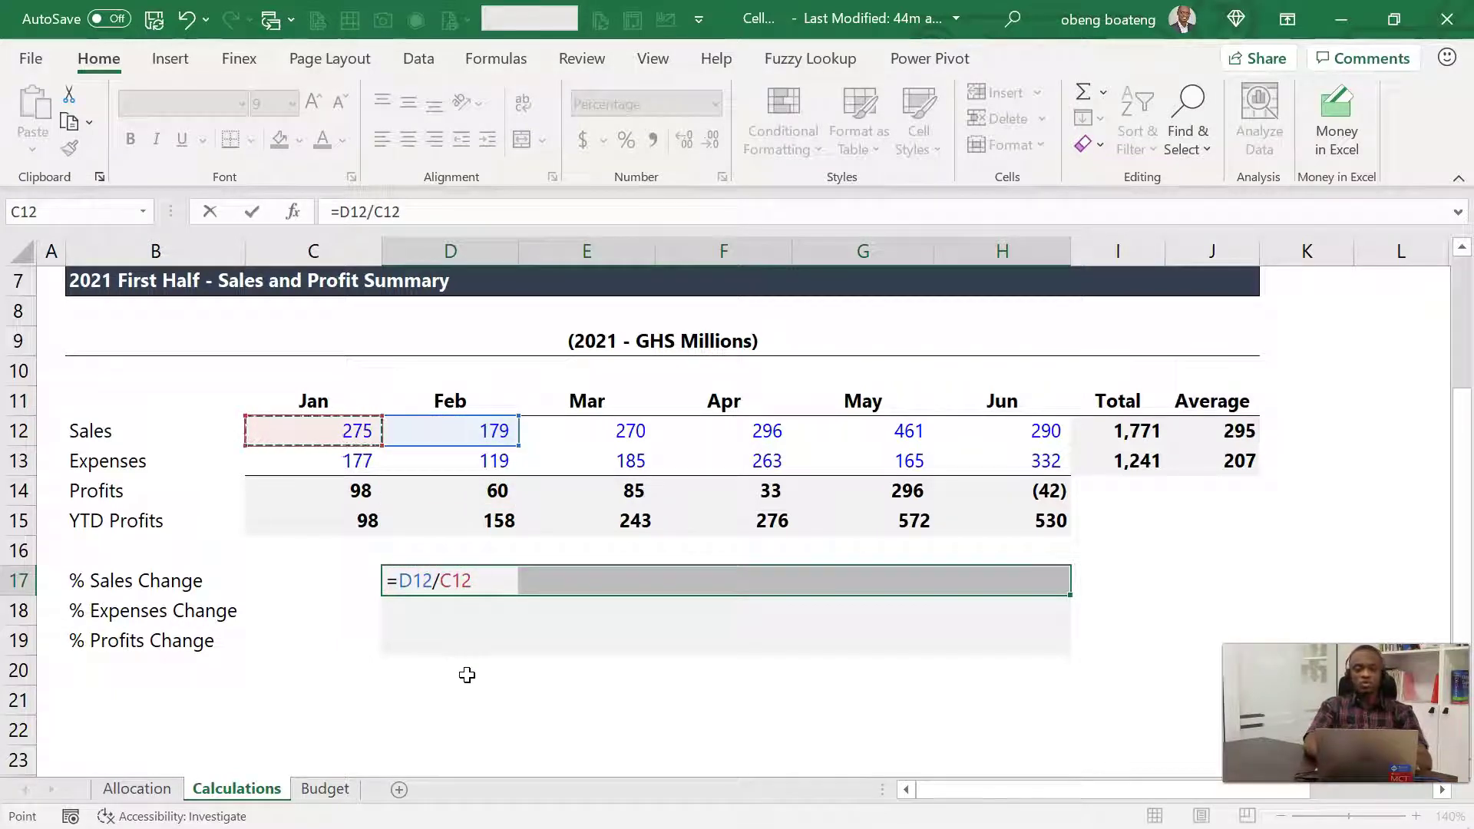
text(-1)
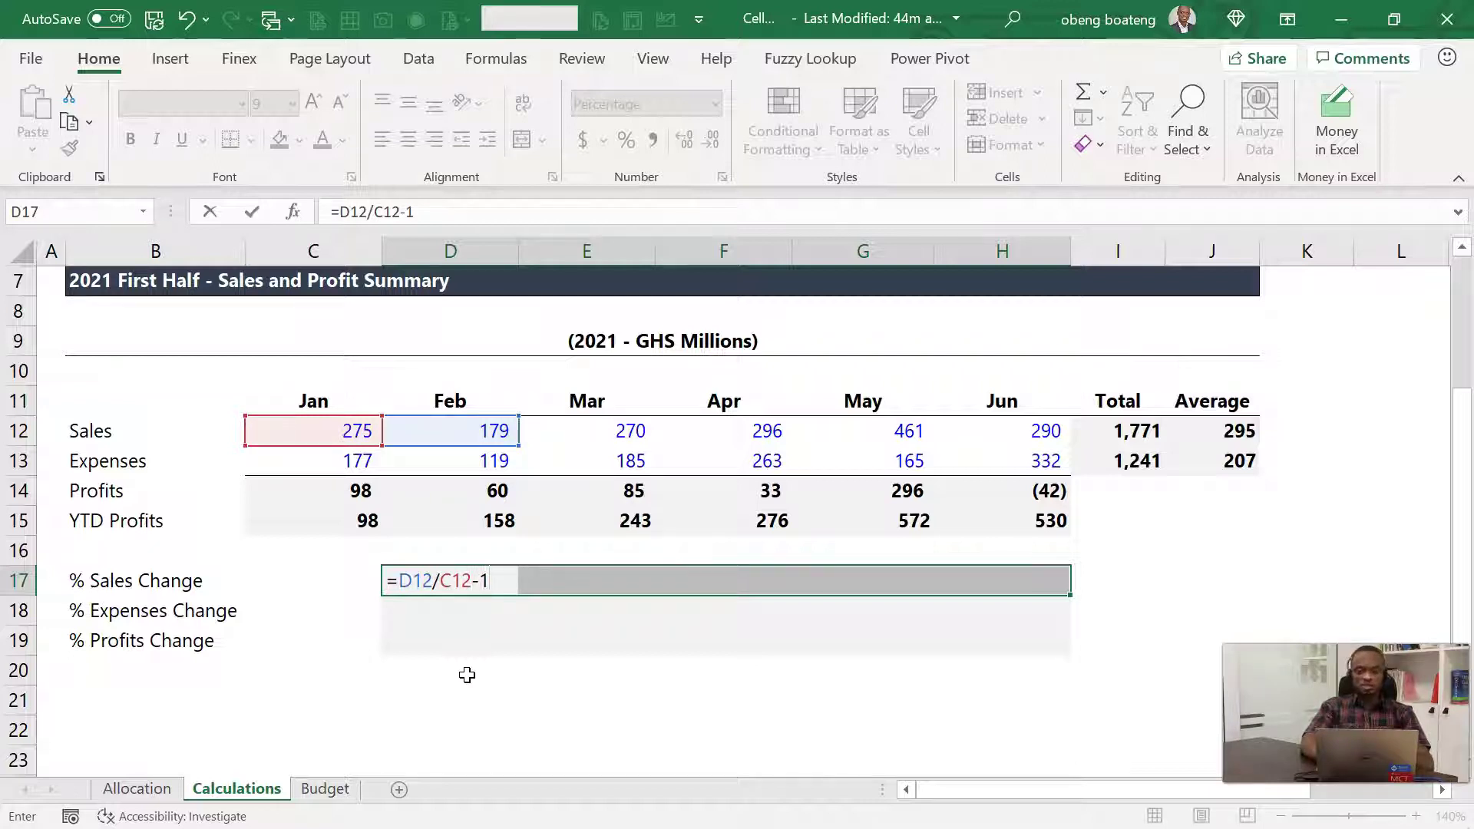
key(ctrl+Return)
Check the copied formulas, then fill them down across D17:H19 for Expenses and Profits
key(Left)
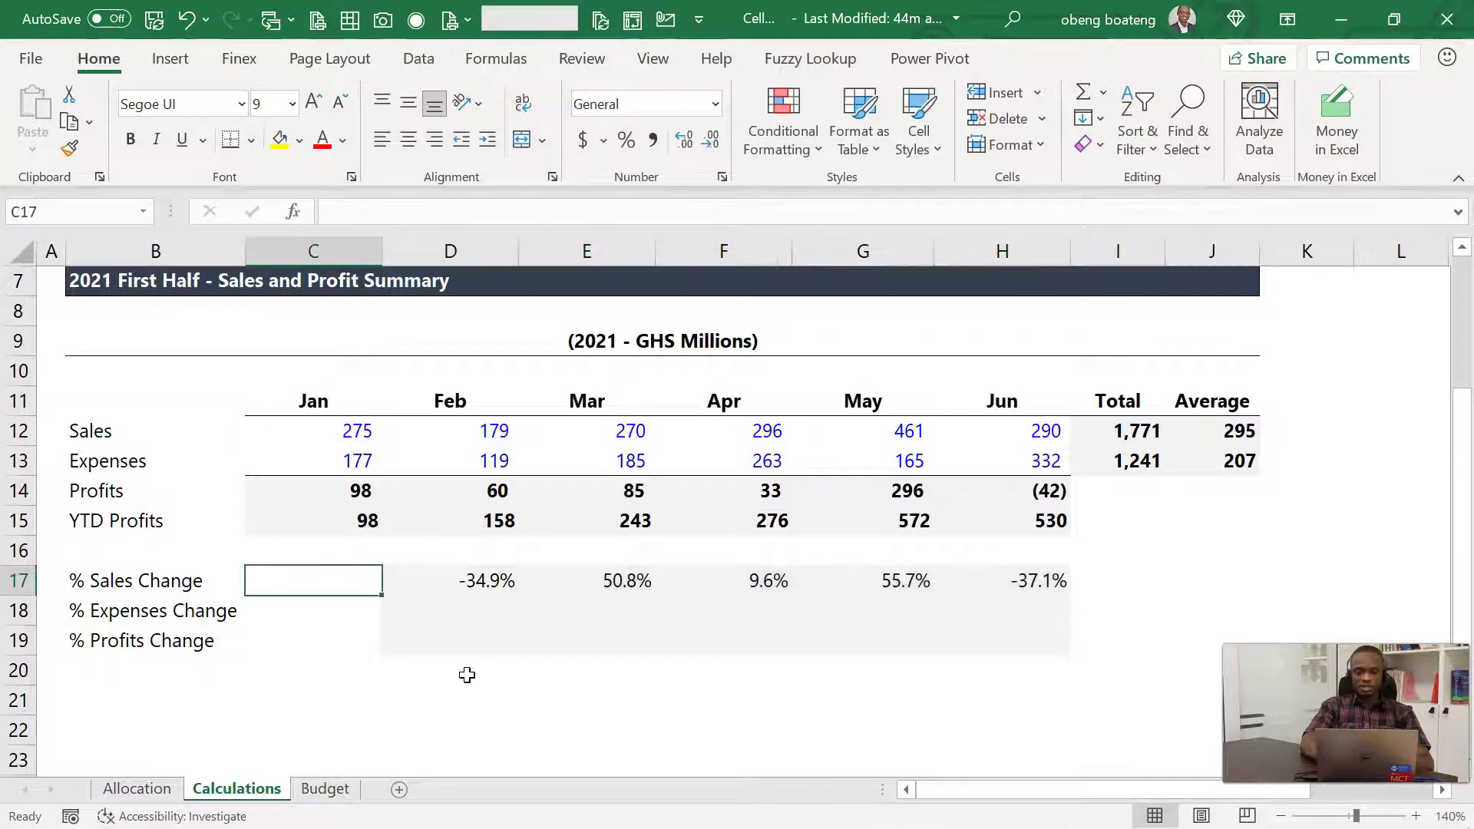
key(Right)
key(Right)
key(Right)
key(Right)
key(Right)
key(Left)
key(Left)
key(Left)
key(Left)
key(Left)
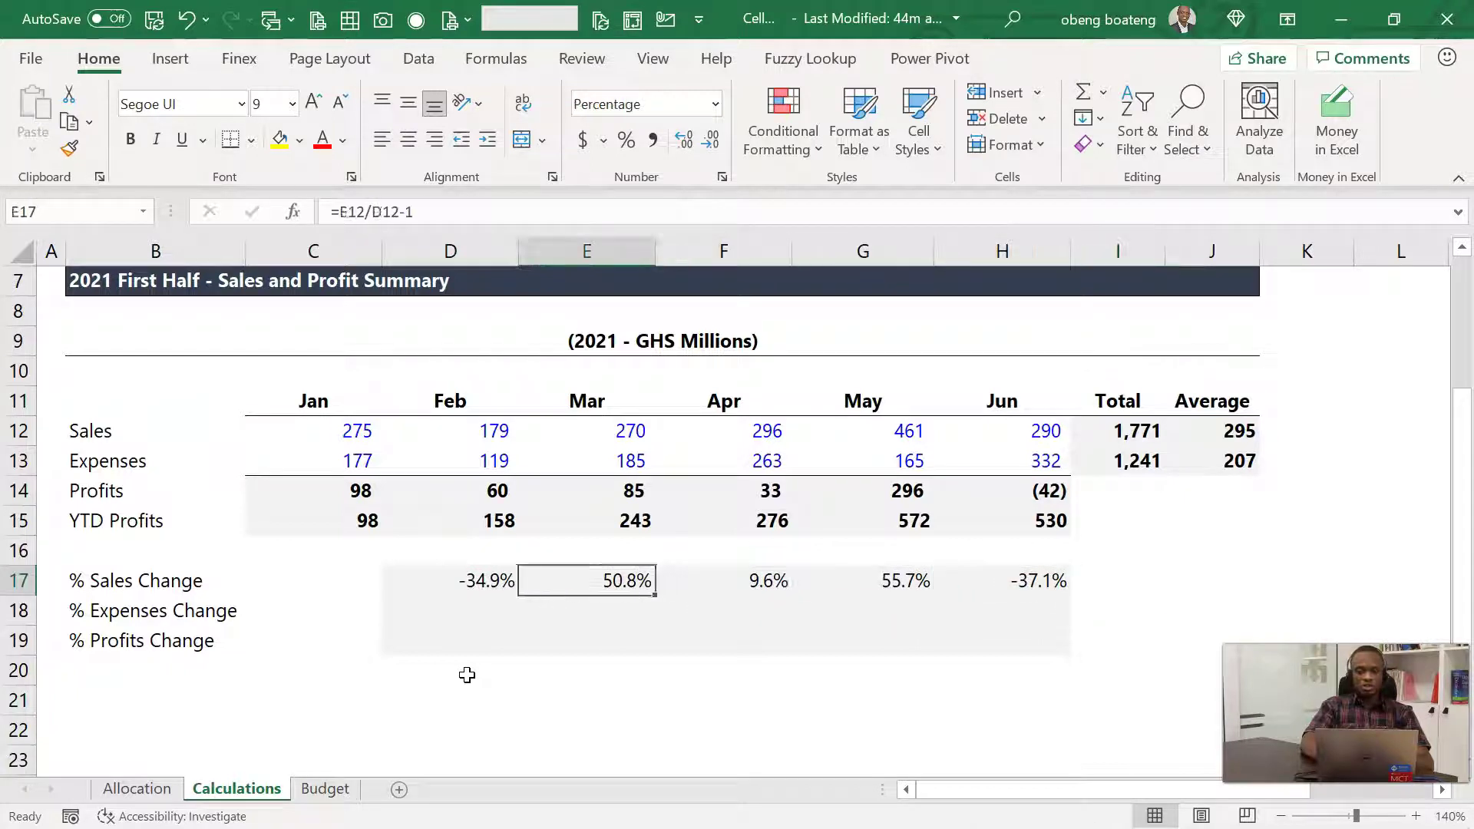
key(Right)
key(shift+Right)
key(shift+Right)
key(shift+Right)
key(shift+Right)
key(shift+Right)
key(shift+Right)
key(shift+Right)
key(shift+Right)
key(shift+Right)
key(shift+Right)
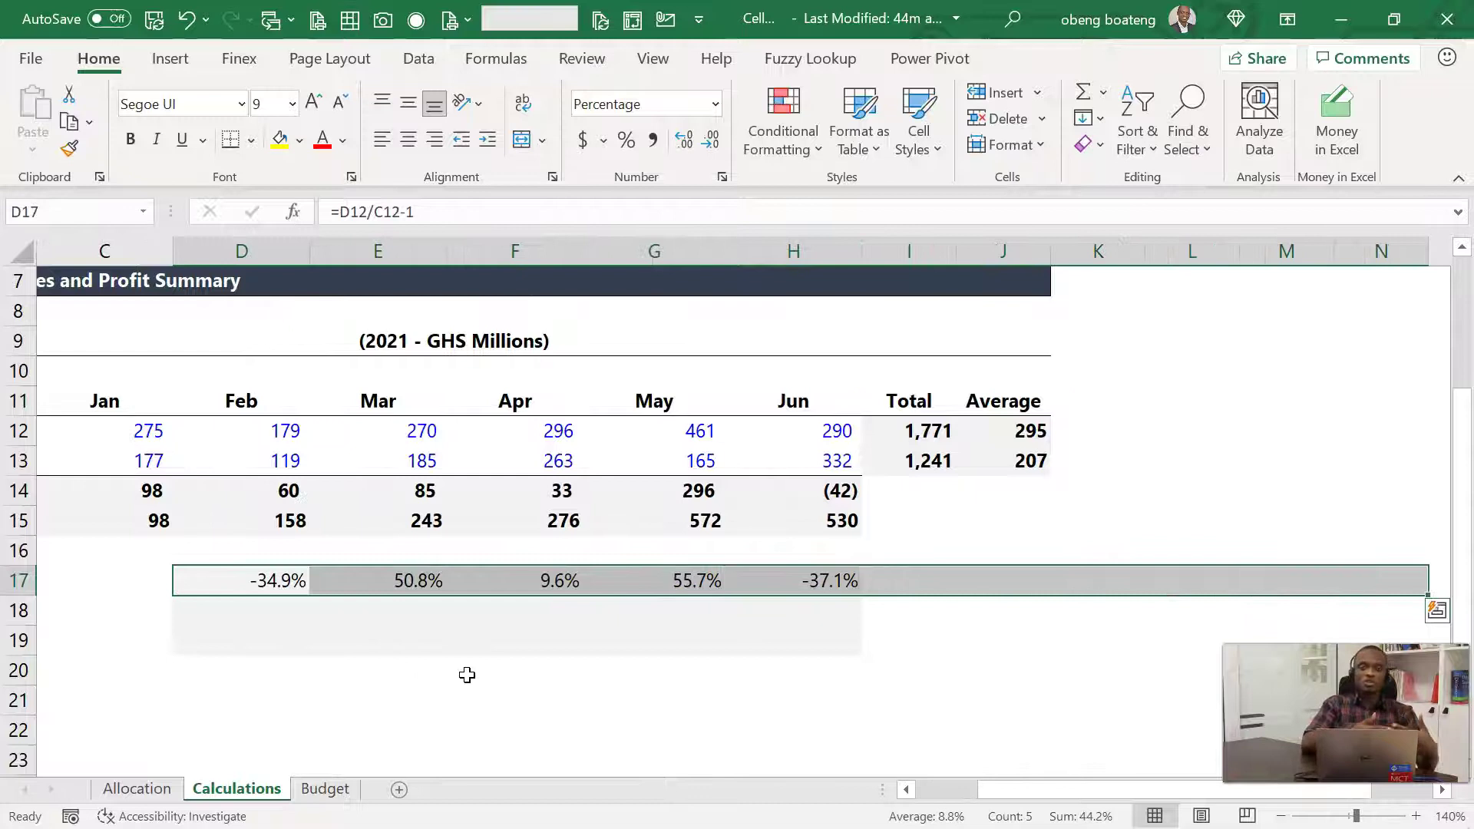
key(Left)
key(Left)
key(Right)
key(Right)
key(Right)
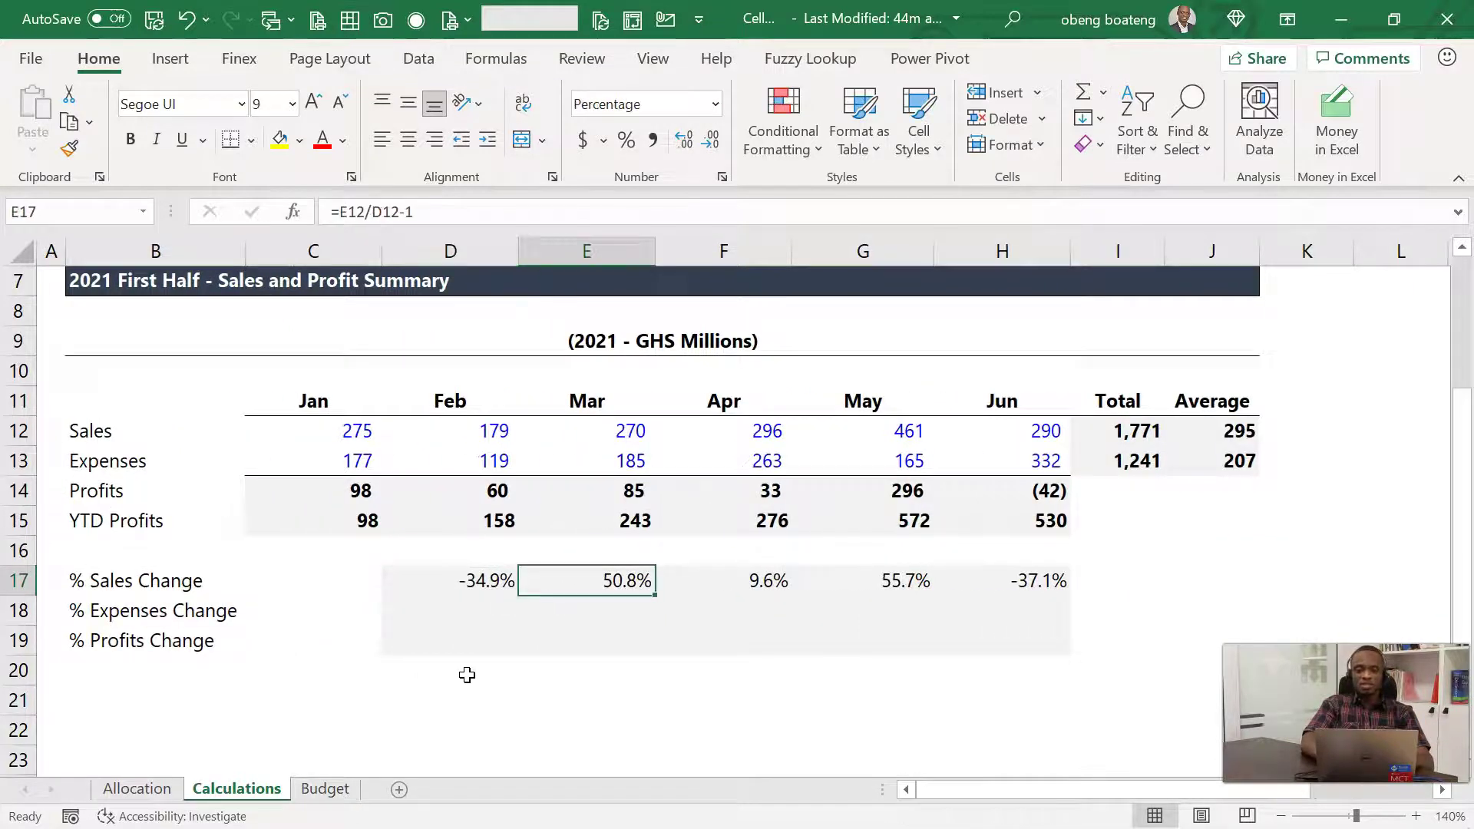
key(Left)
key(shift+Right)
key(shift+Right)
key(shift+Right)
key(shift+Right)
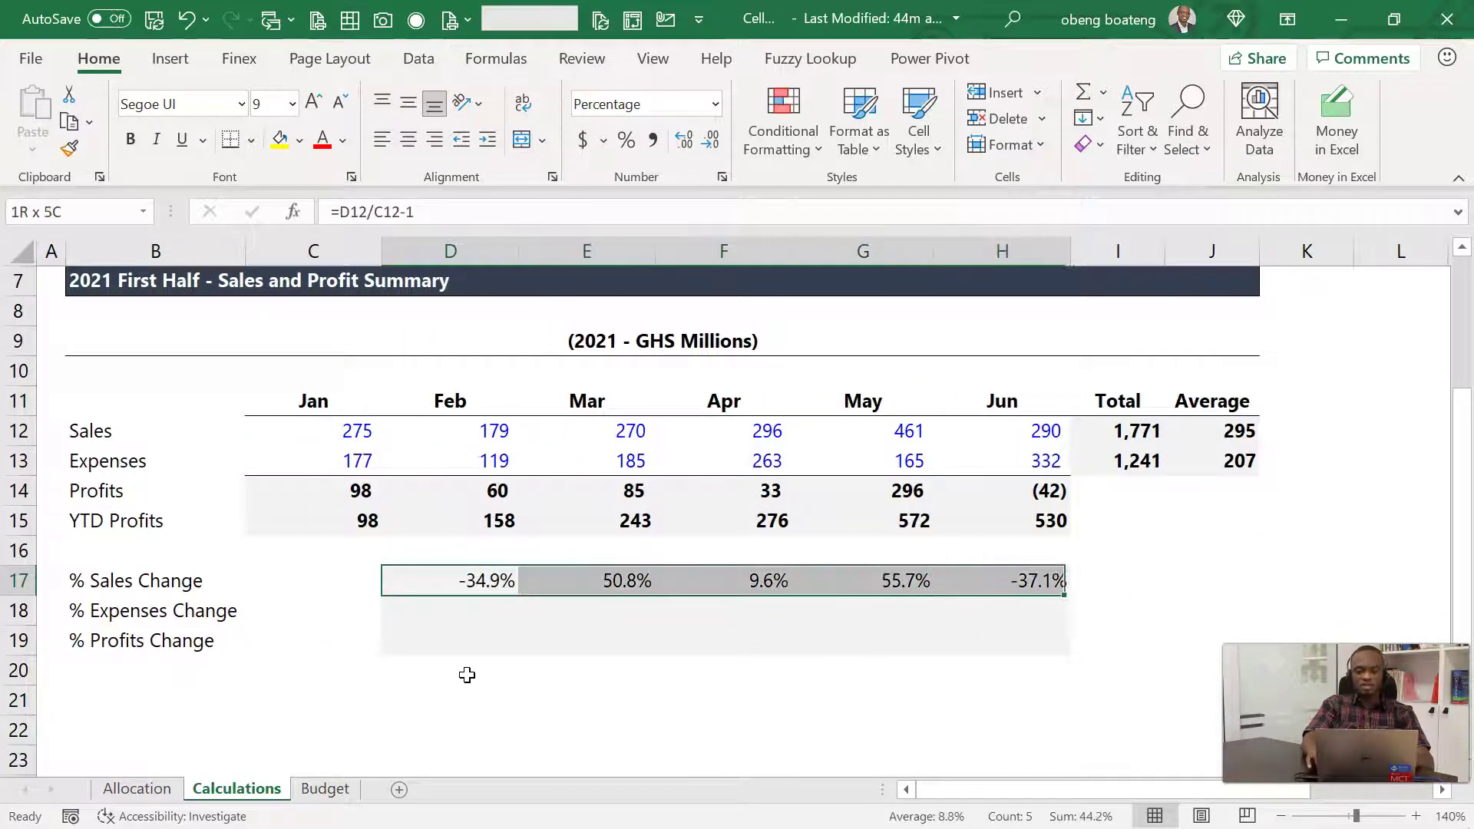
key(shift+Down)
key(shift+Down)
key(ctrl+d)
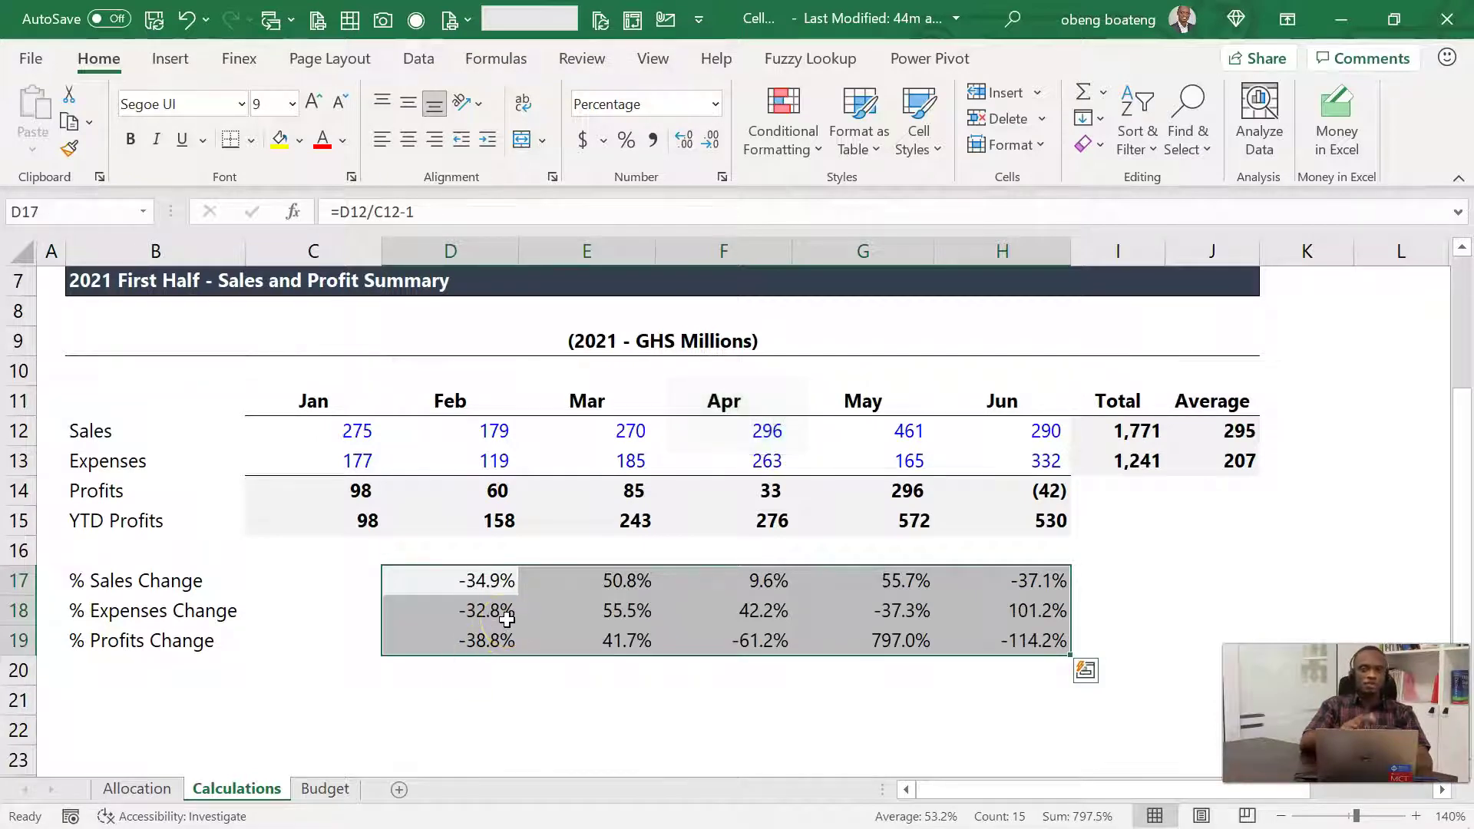
Switch to the Budget sheet and look over the revenue and expense rows, with only January filled
click(326, 789)
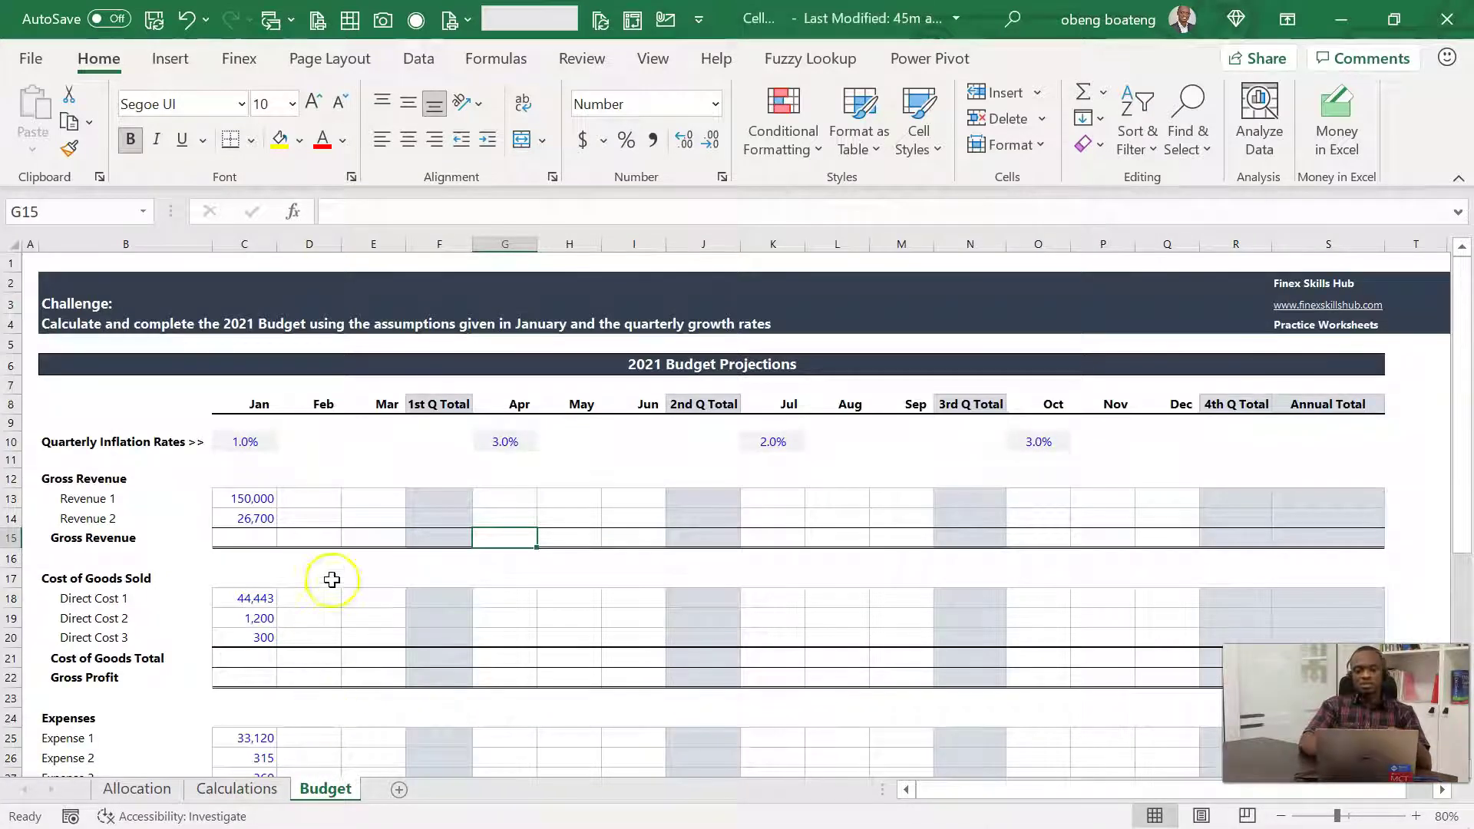
click(332, 579)
key(Down)
key(Down)
key(Down)
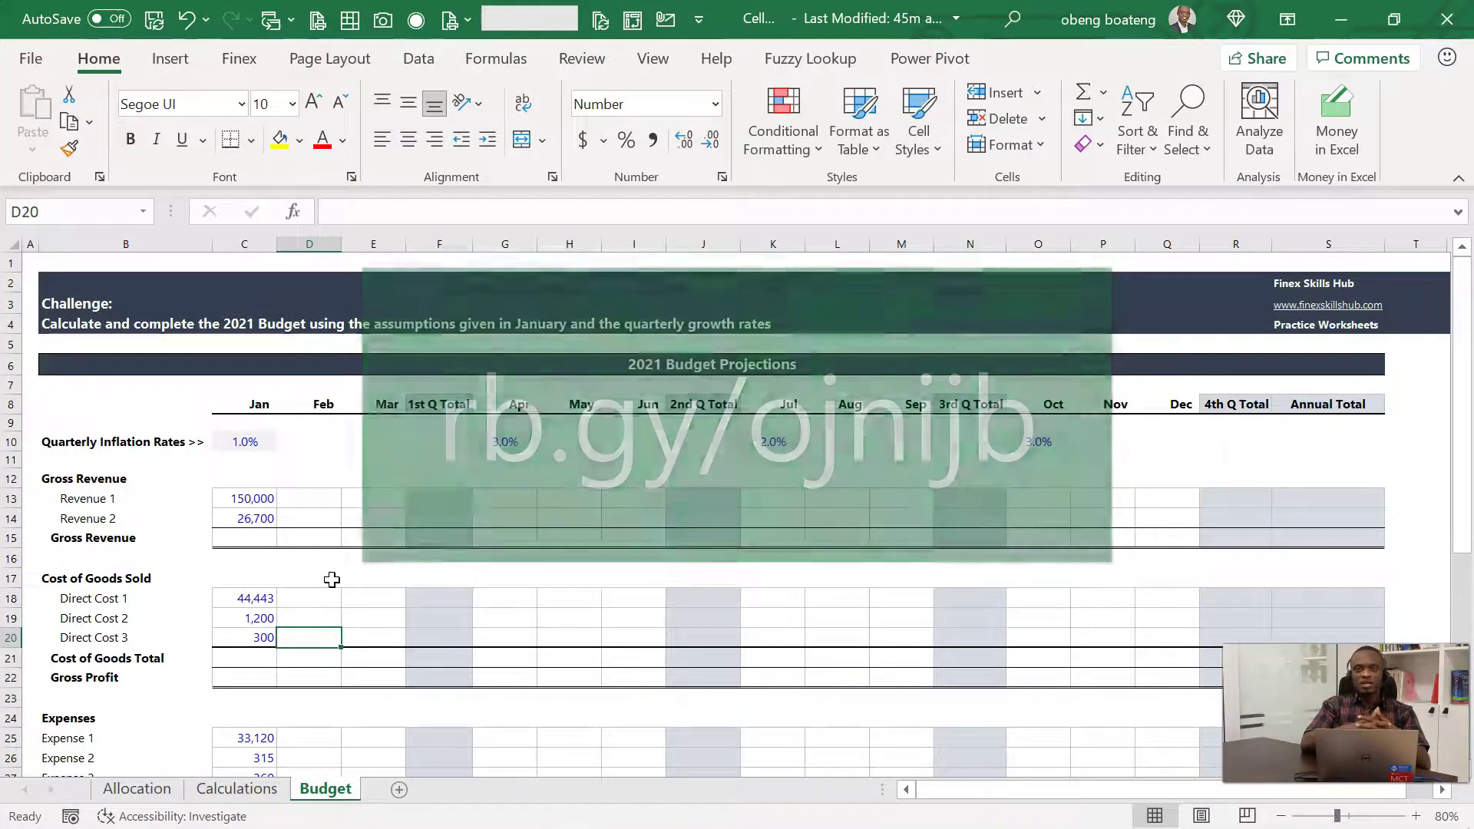
key(Down)
key(Down)
key(Down)
key(Down)
key(Down)
key(Down)
key(Down)
key(Down)
key(Down)
key(Down)
key(Down)
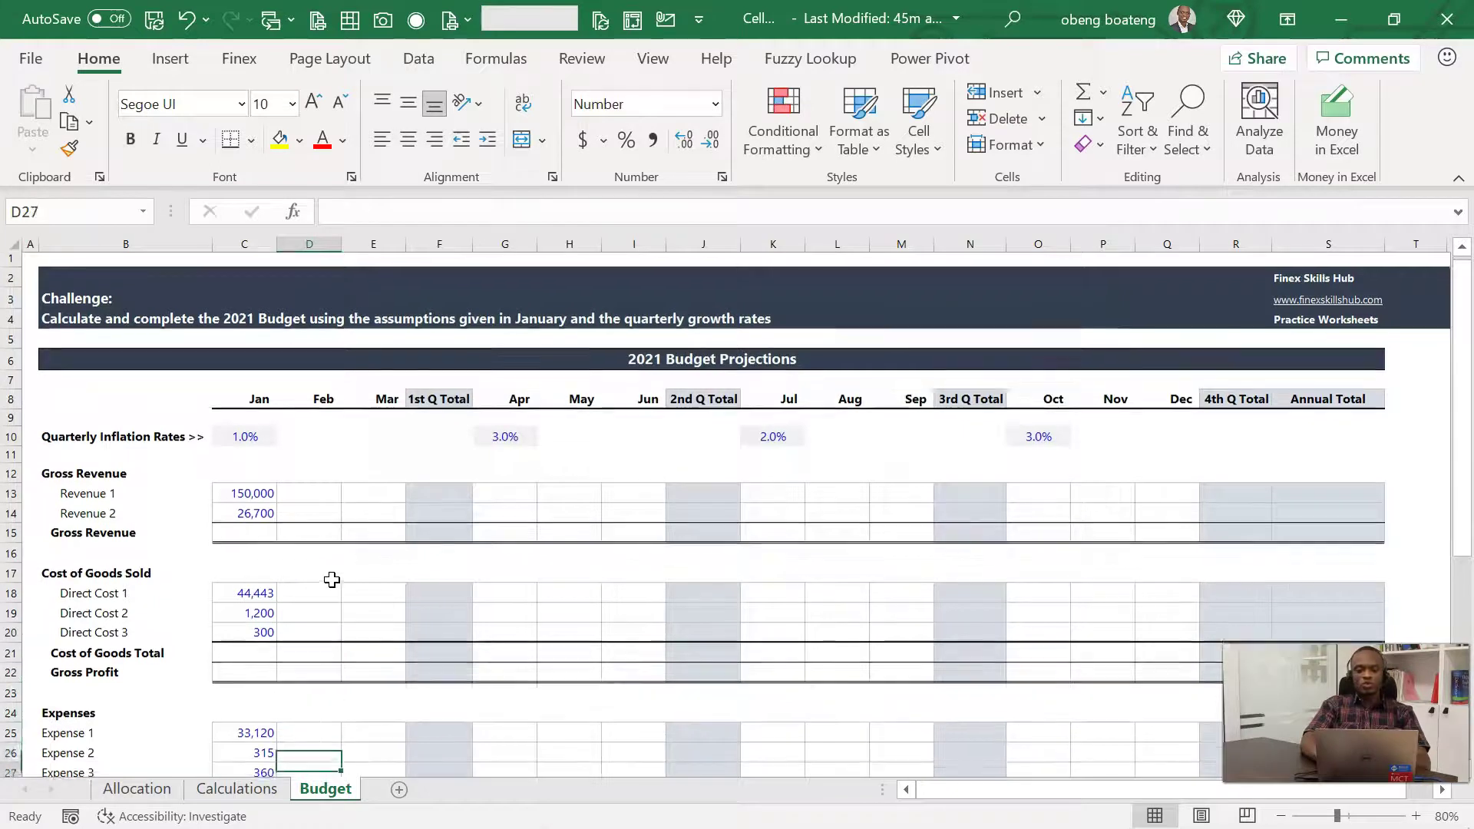
drag(315, 396, 366, 435)
click(584, 453)
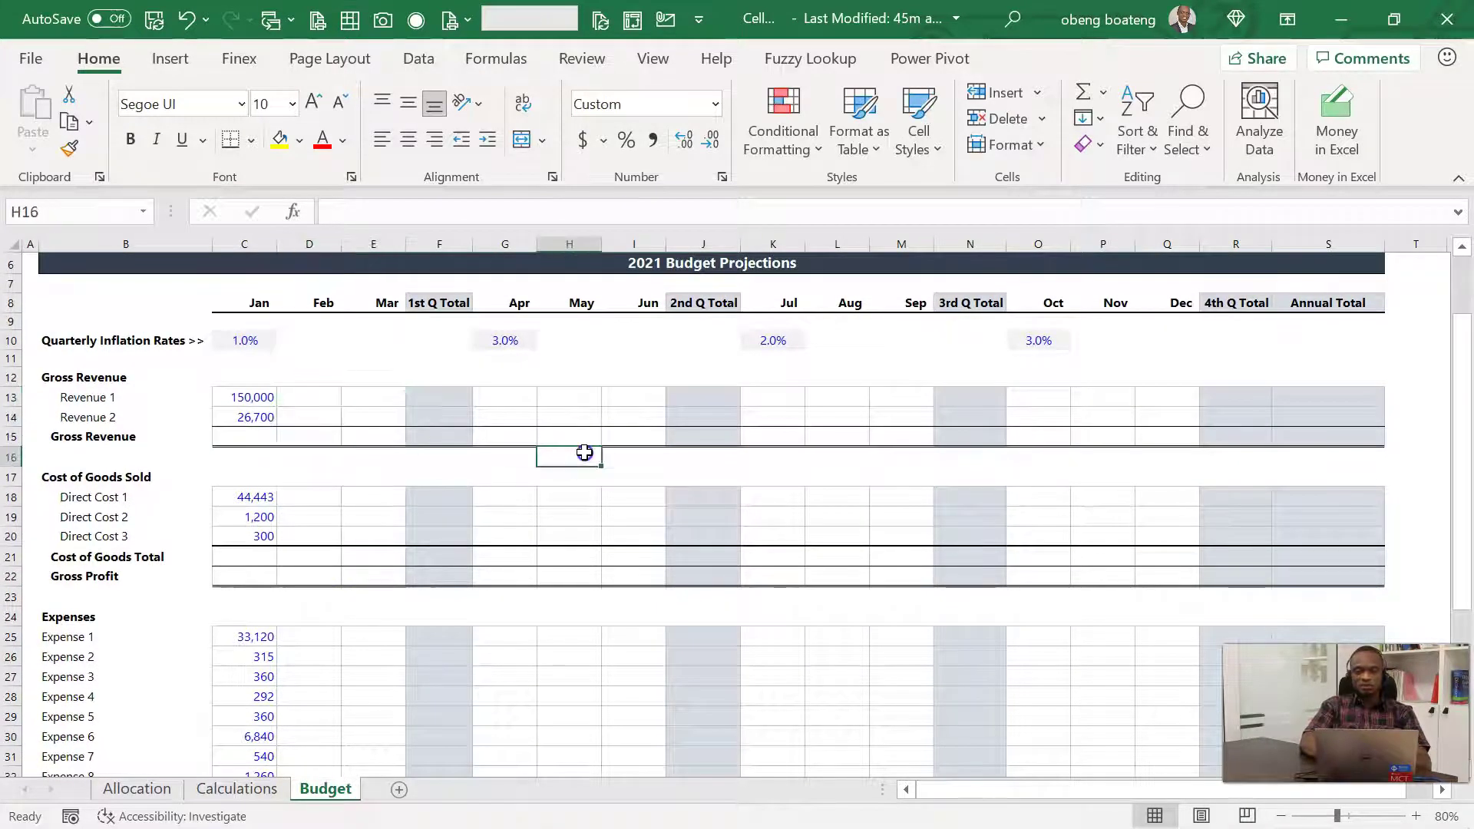
key(Down)
key(Down)
key(Down)
key(Down)
key(Down)
key(Down)
key(Down)
key(Down)
key(Down)
key(Down)
key(Down)
key(Down)
key(Down)
key(Down)
key(Down)
key(Down)
key(Down)
key(Down)
key(Down)
key(Down)
key(Down)
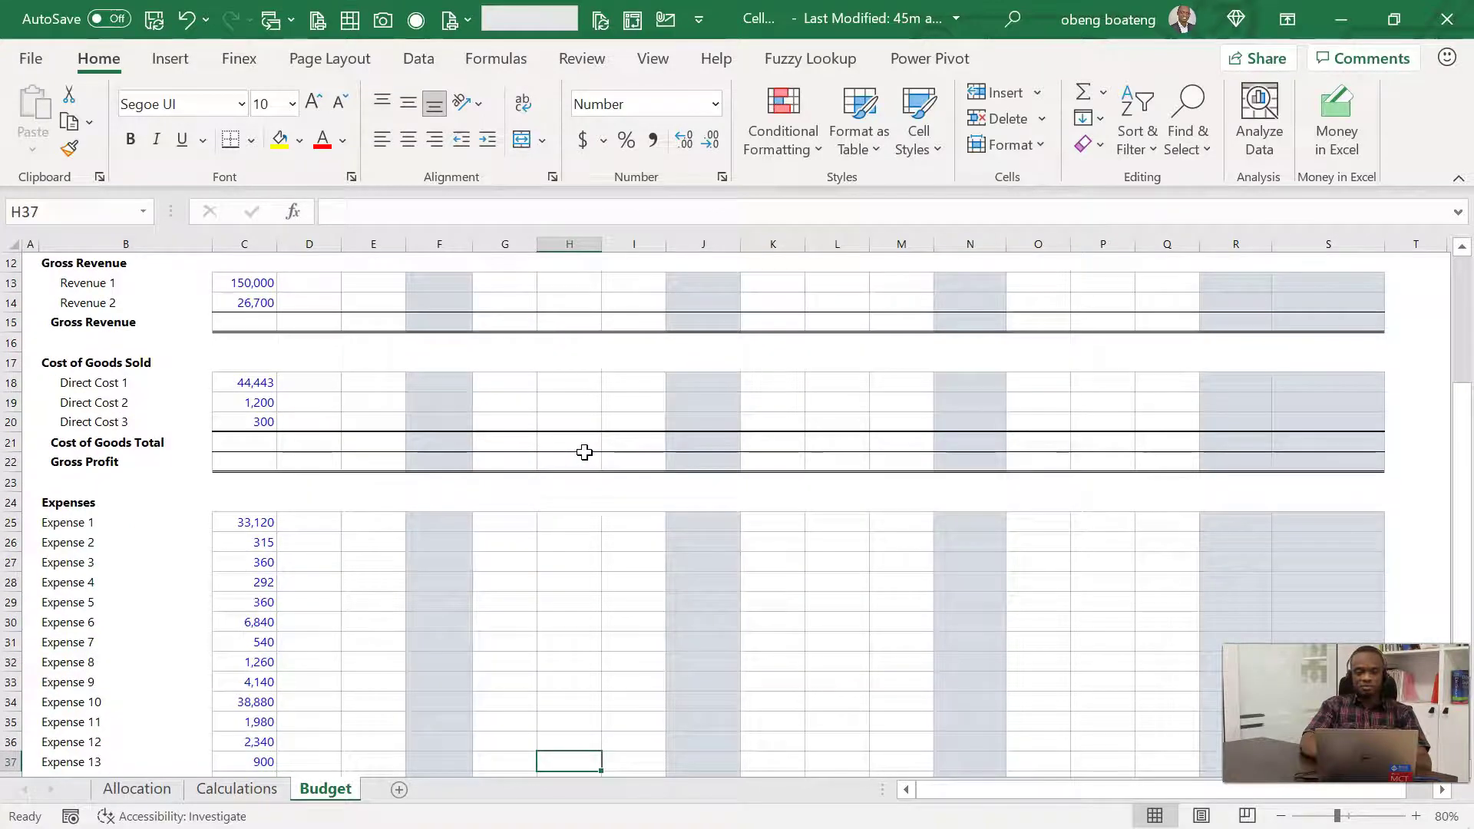
key(Up)
key(Up)
key(Up)
key(Up)
key(Up)
key(Up)
key(Up)
key(Up)
key(Up)
key(Up)
key(Up)
key(Up)
key(Up)
key(Up)
key(Up)
key(Up)
key(Up)
key(Up)
key(Up)
key(Up)
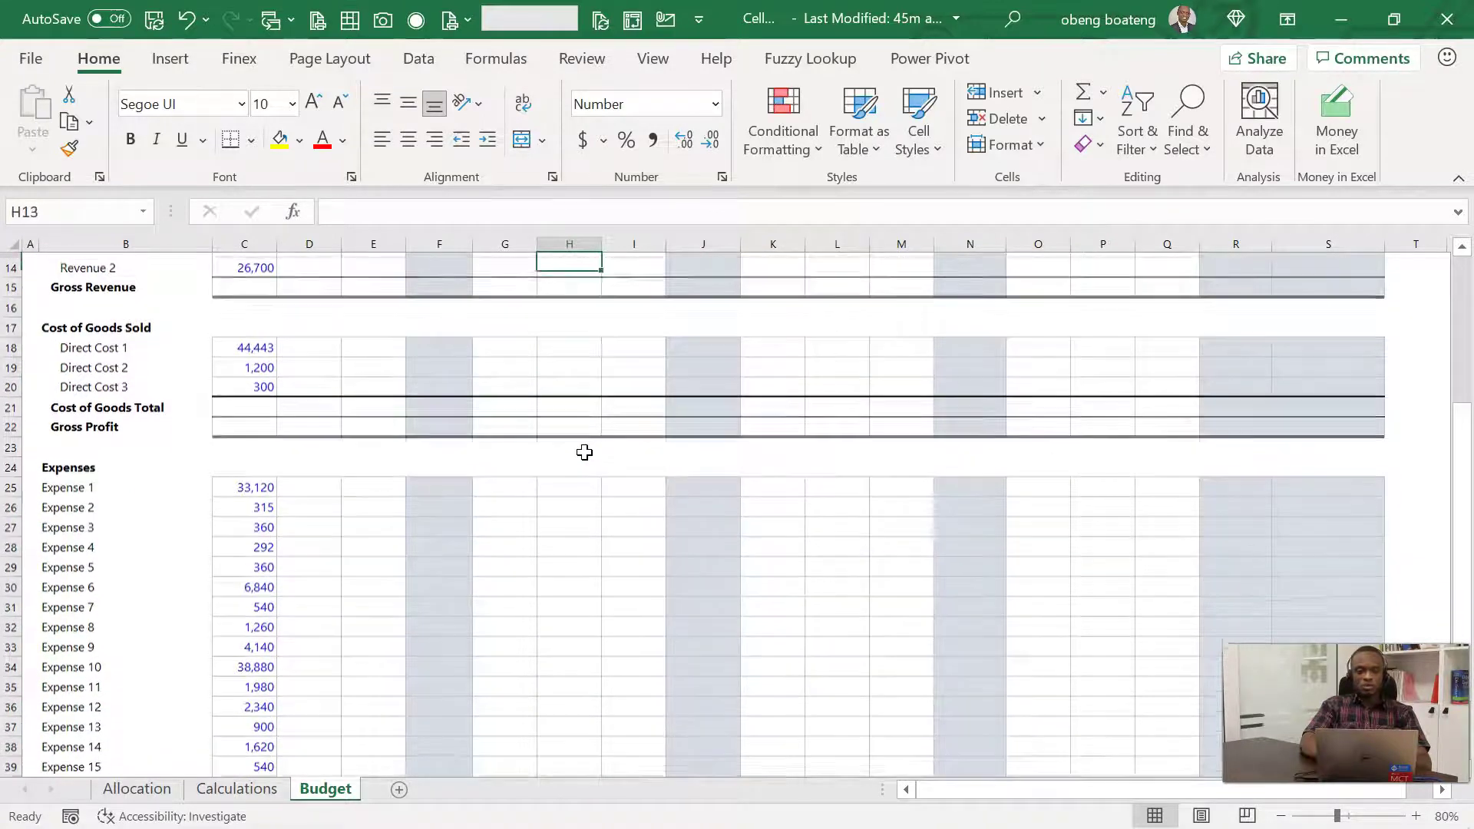
key(Up)
key(Up)
key(Up)
key(Up)
key(Up)
key(Up)
key(Up)
key(Up)
key(Up)
key(Up)
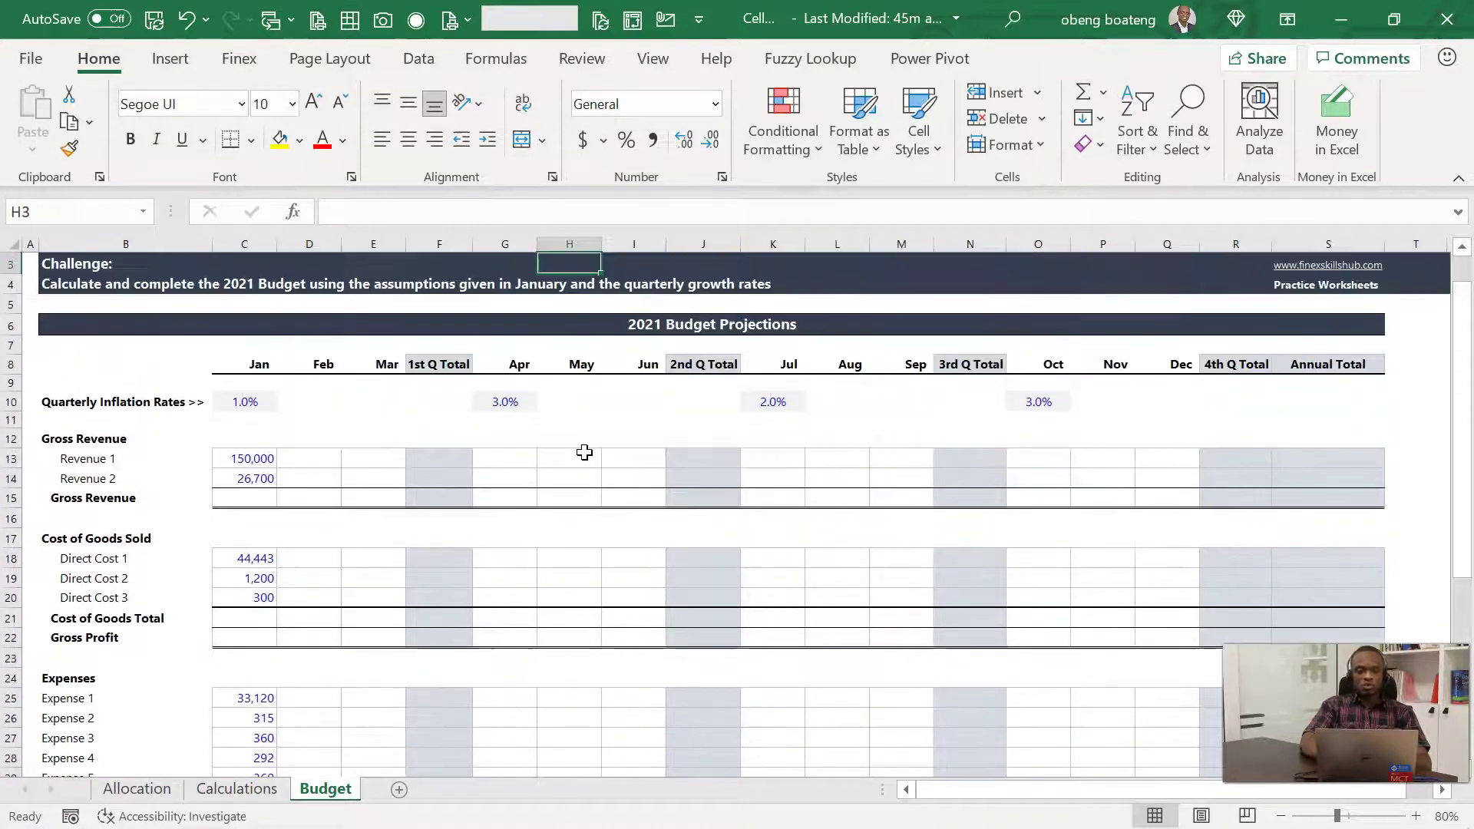
click(244, 242)
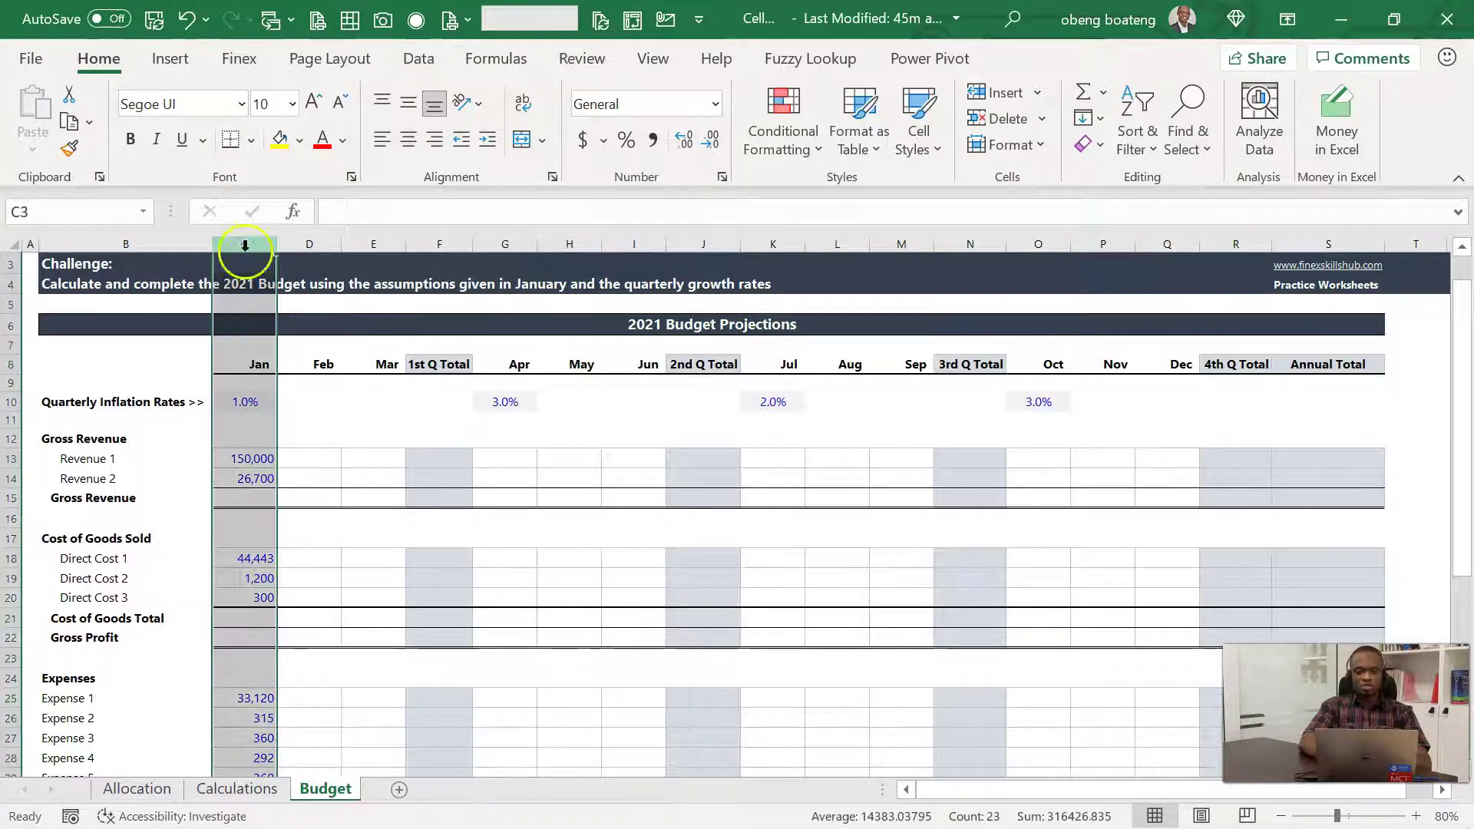
click(504, 407)
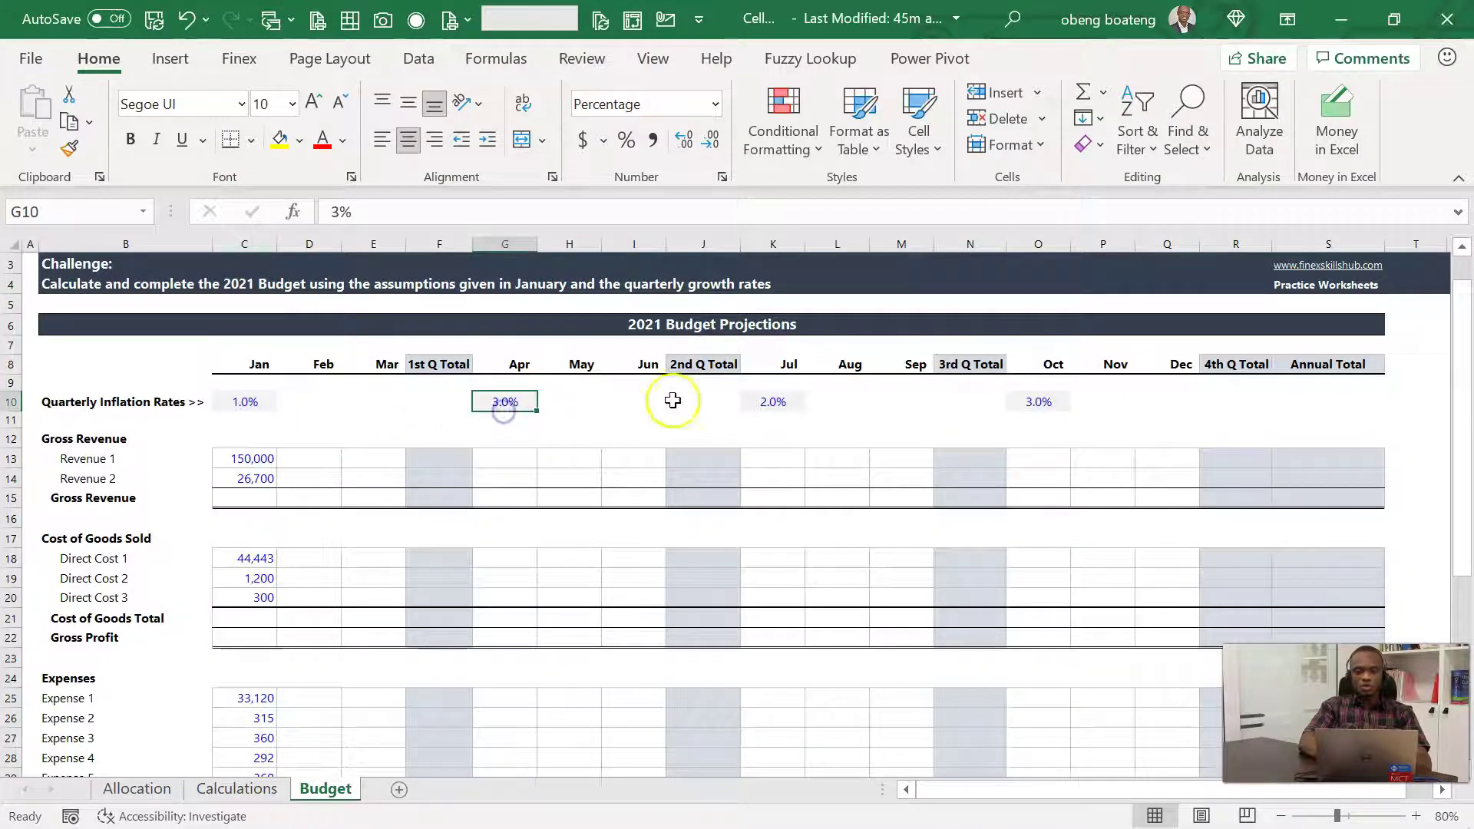
ctrl+click(774, 402)
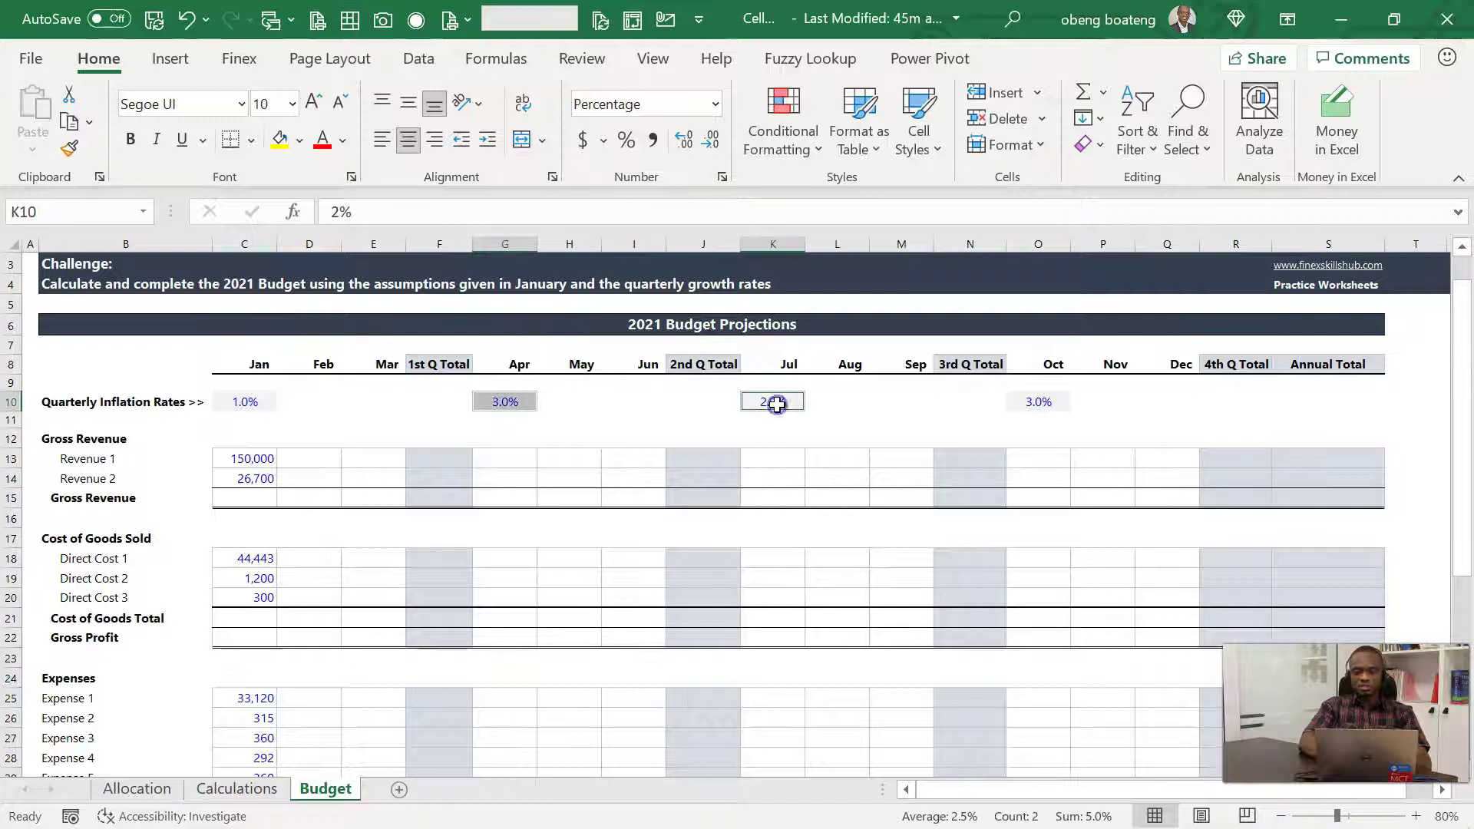
ctrl+click(1060, 409)
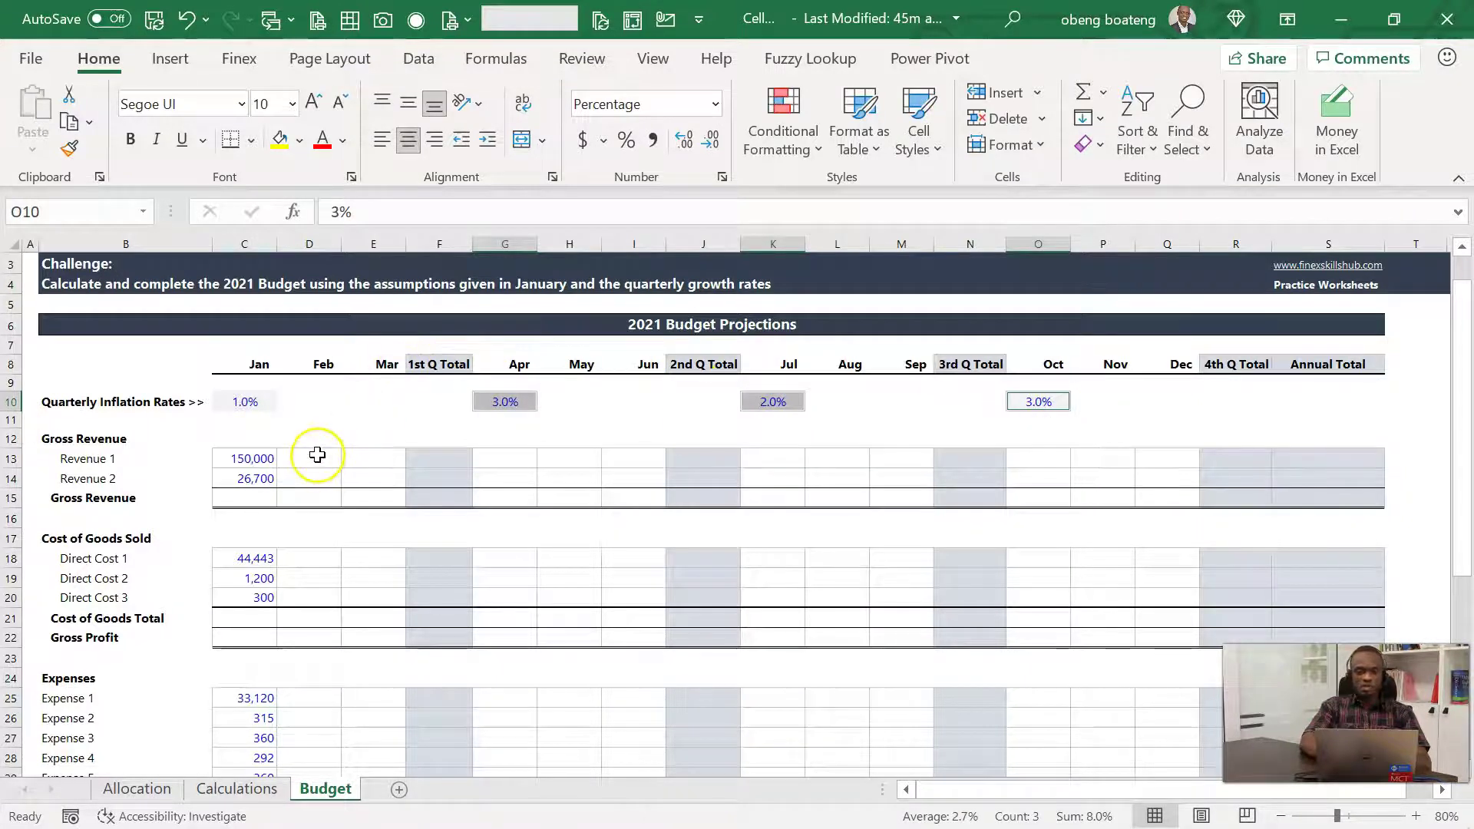
drag(317, 456, 362, 453)
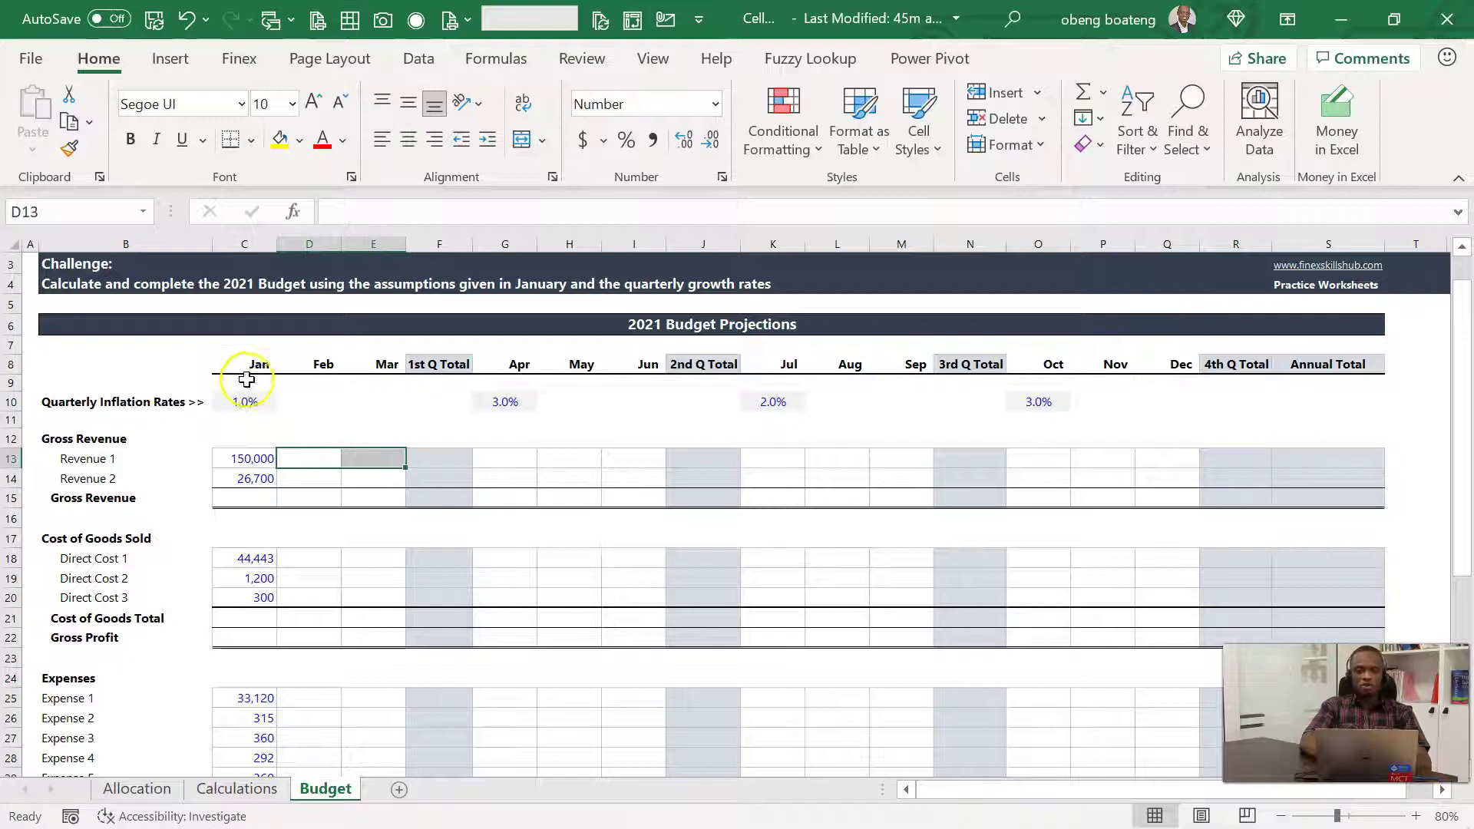
click(491, 453)
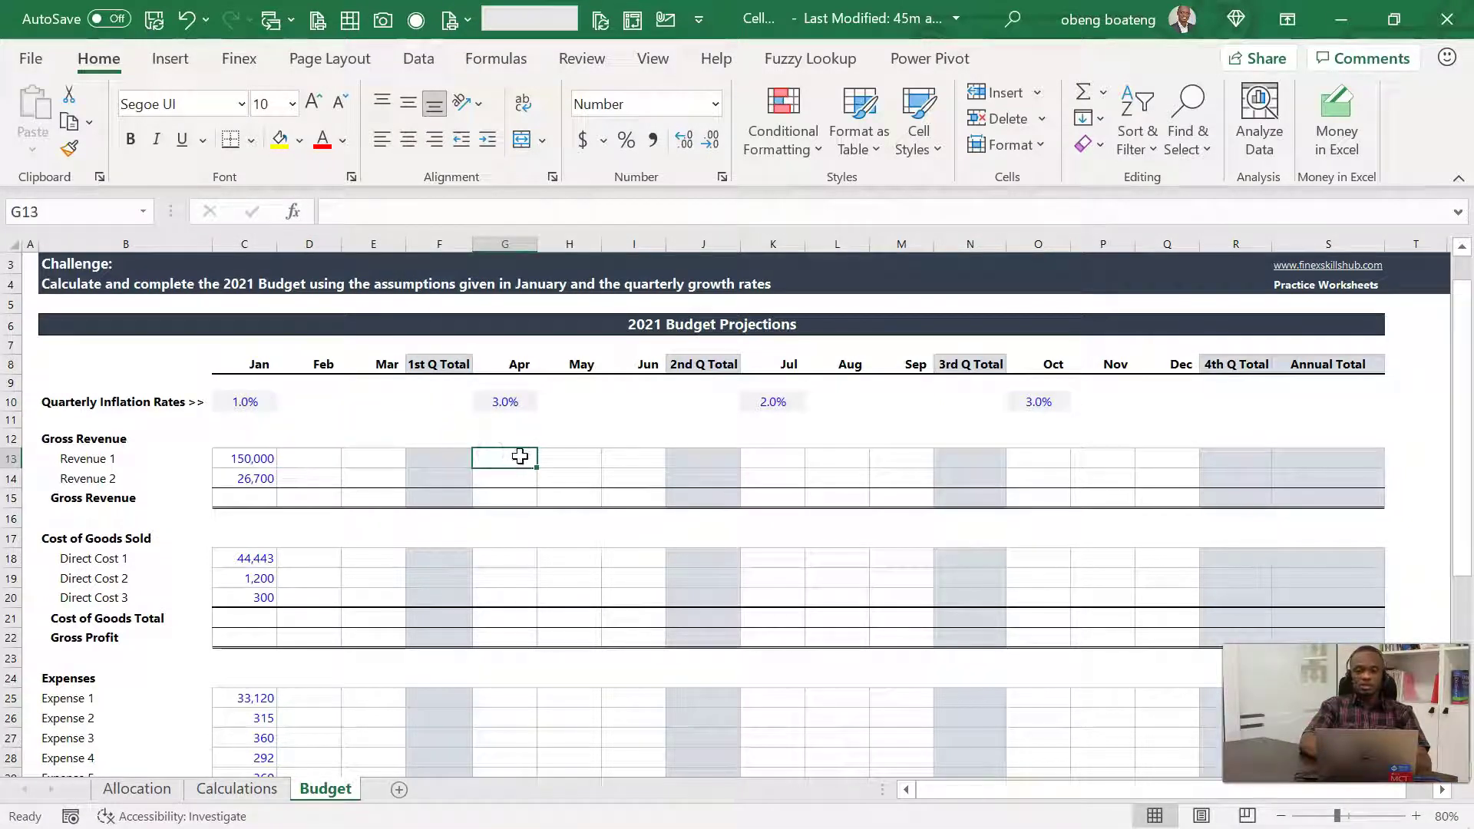
click(519, 398)
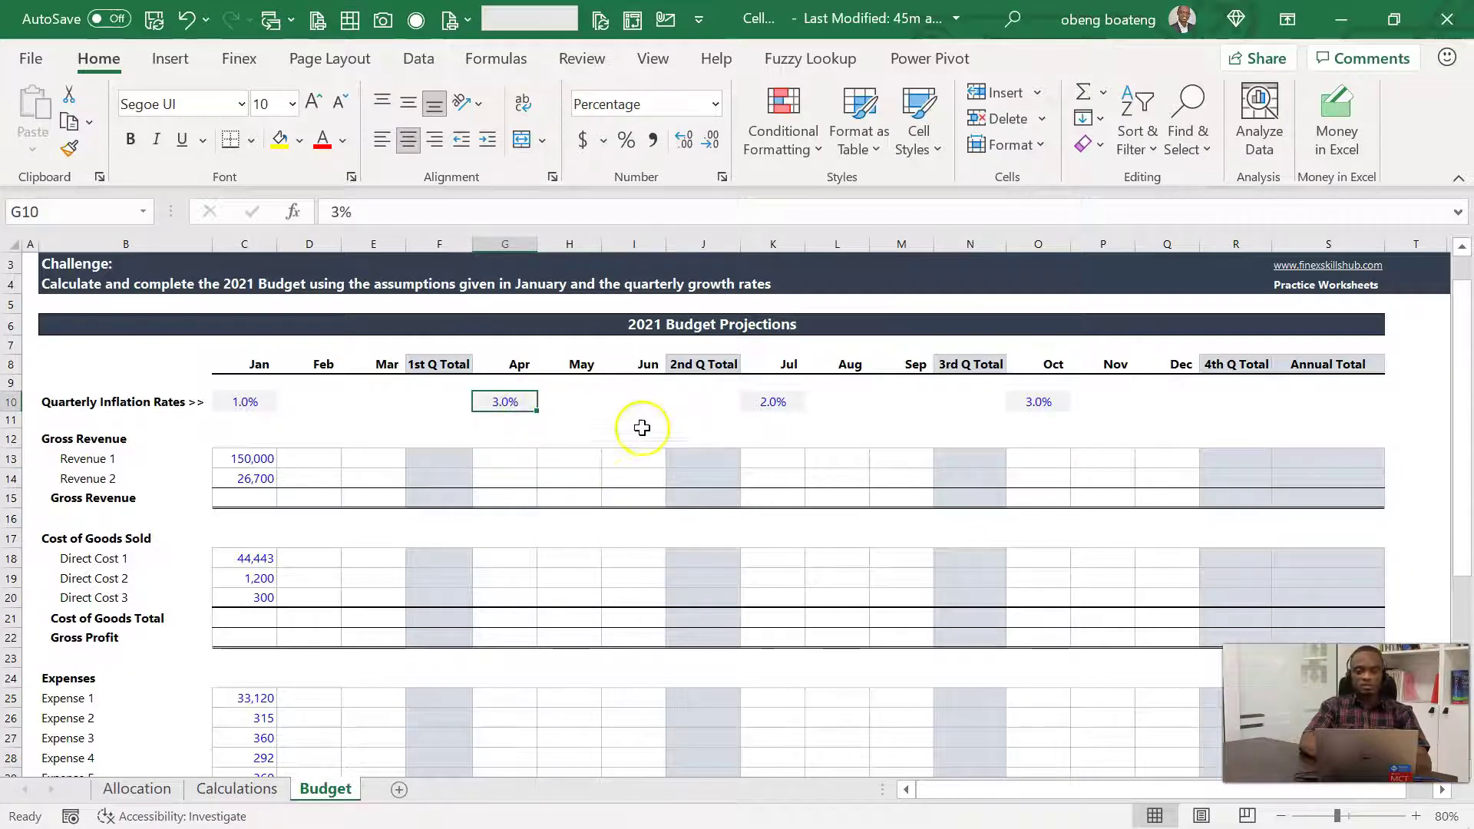
click(927, 520)
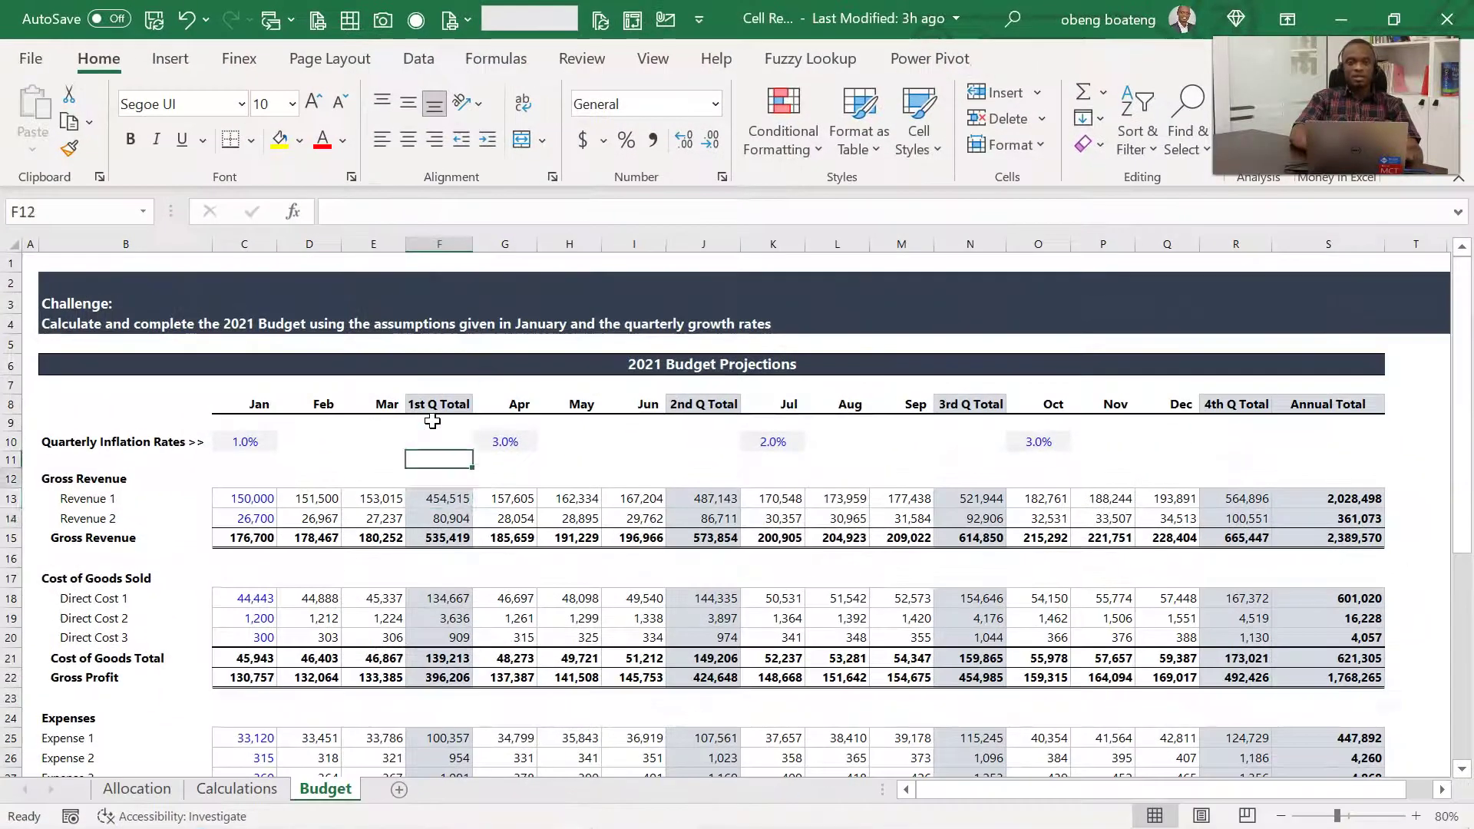
Show the Feb and Apr Revenue 1 growth formulas, 1.0% and 3.0% inflation rates, and 2nd Q total
key(Down)
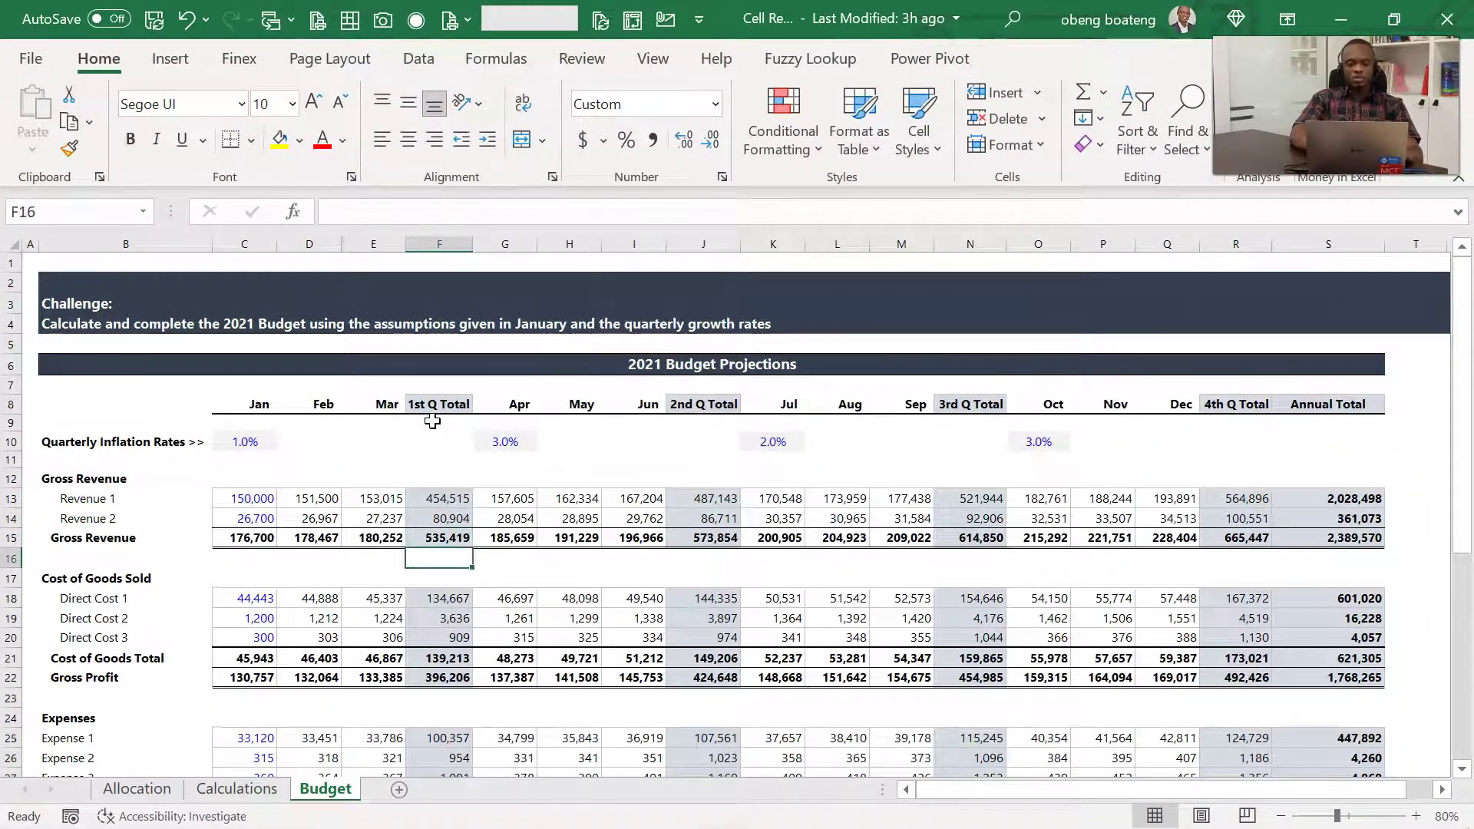
key(Left)
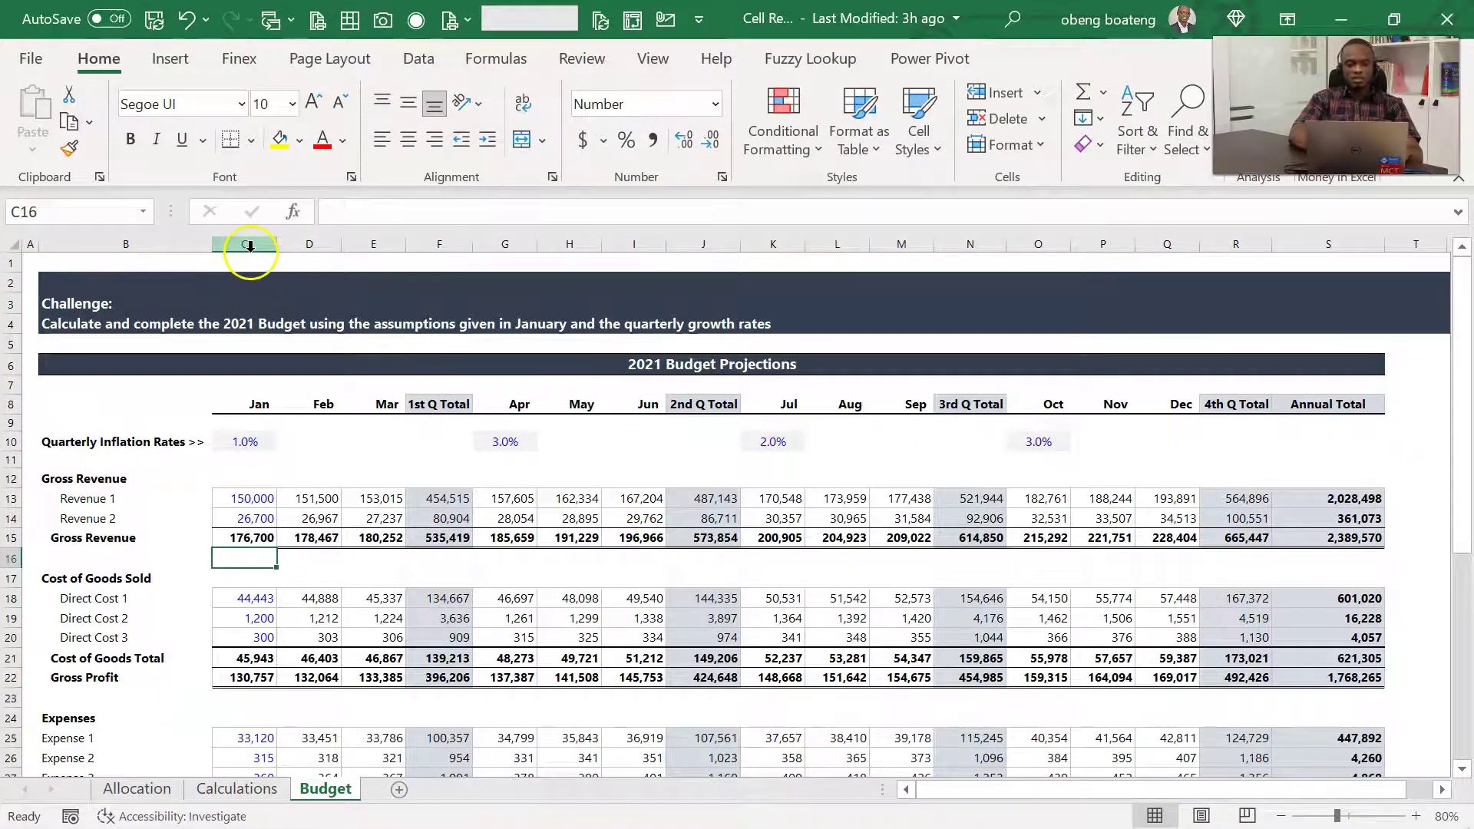
click(250, 246)
click(319, 499)
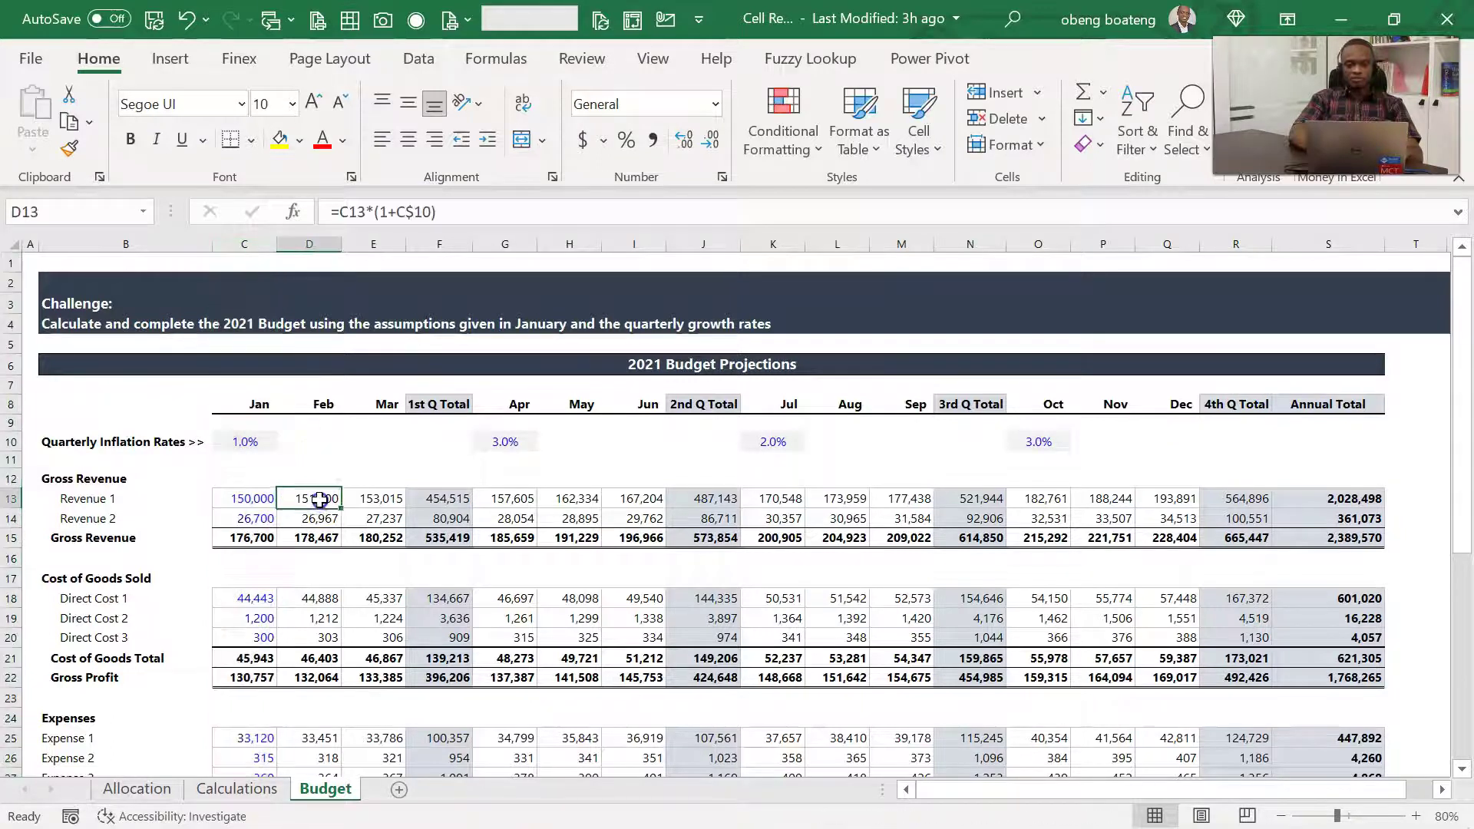
click(379, 497)
click(259, 443)
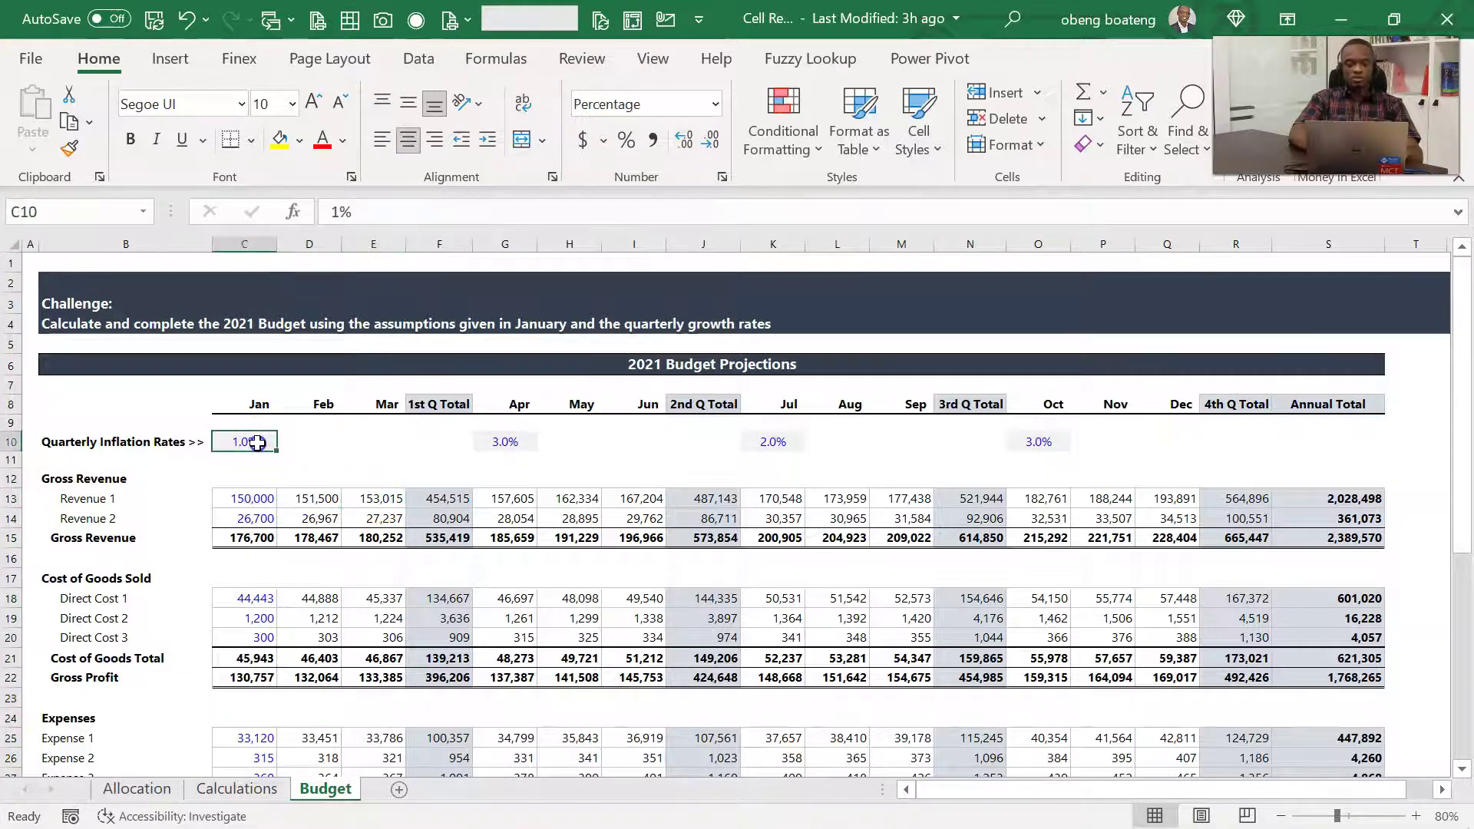
click(438, 244)
click(511, 496)
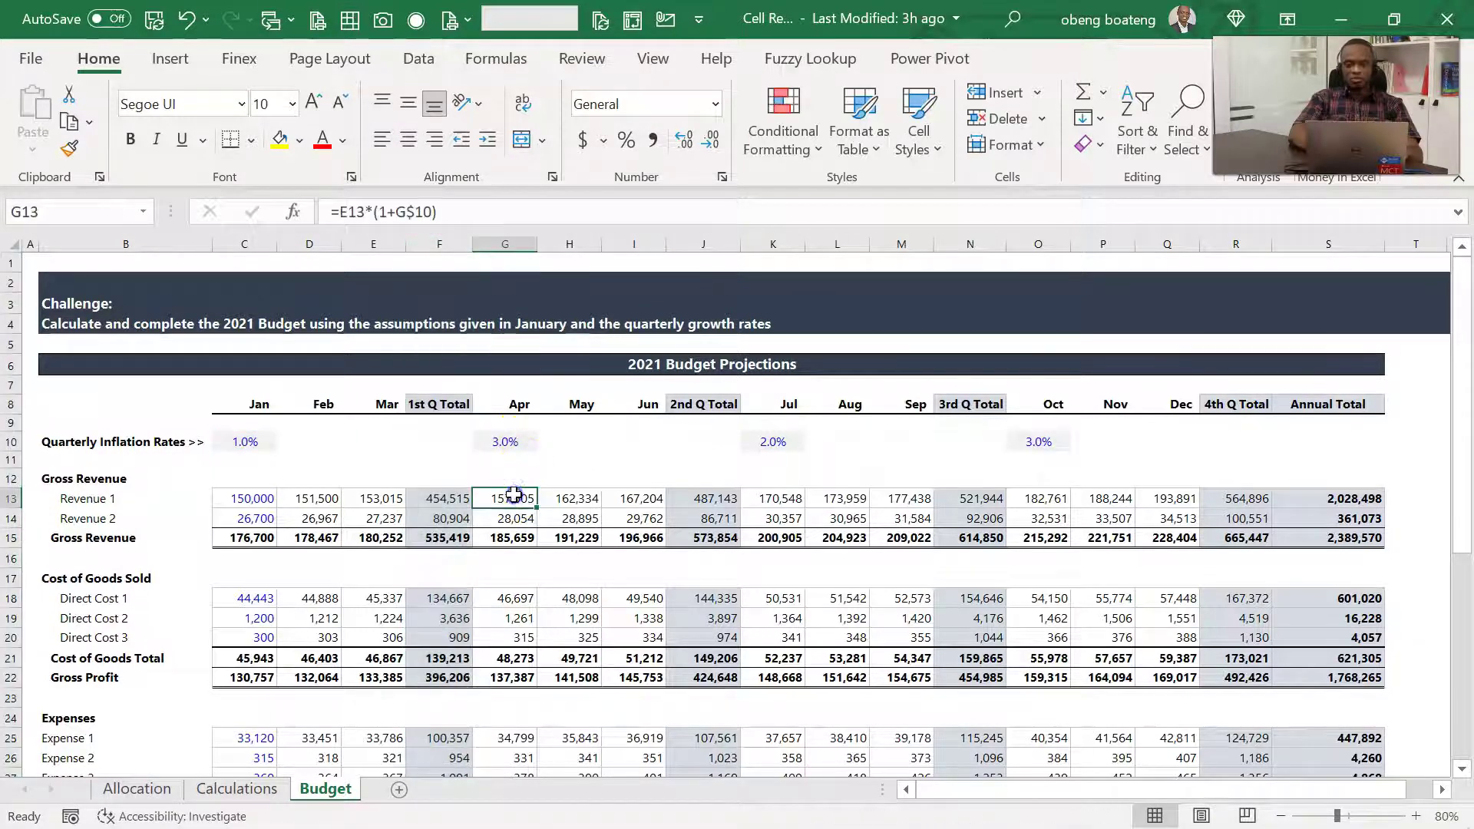
click(509, 440)
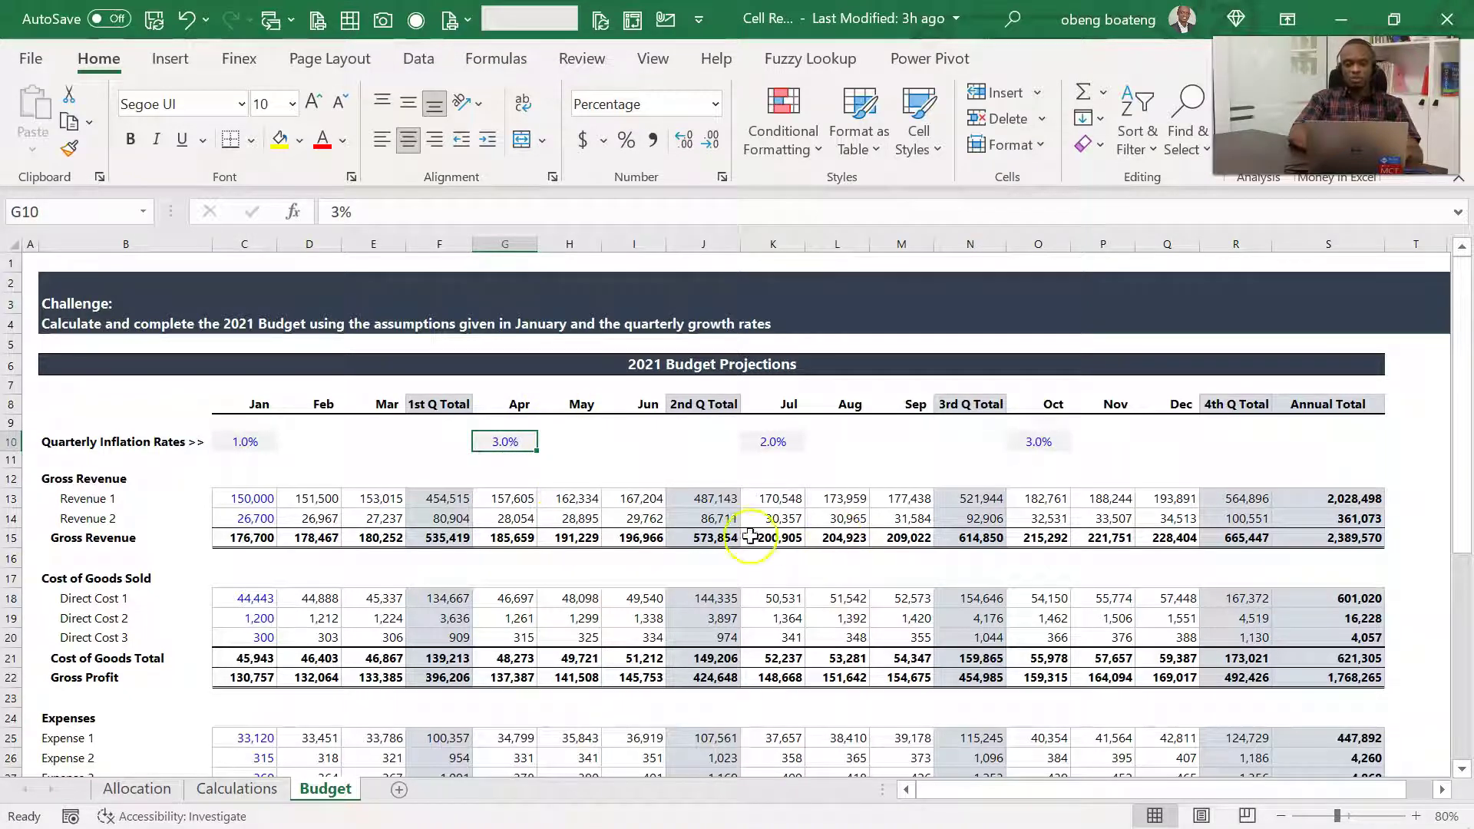
click(725, 536)
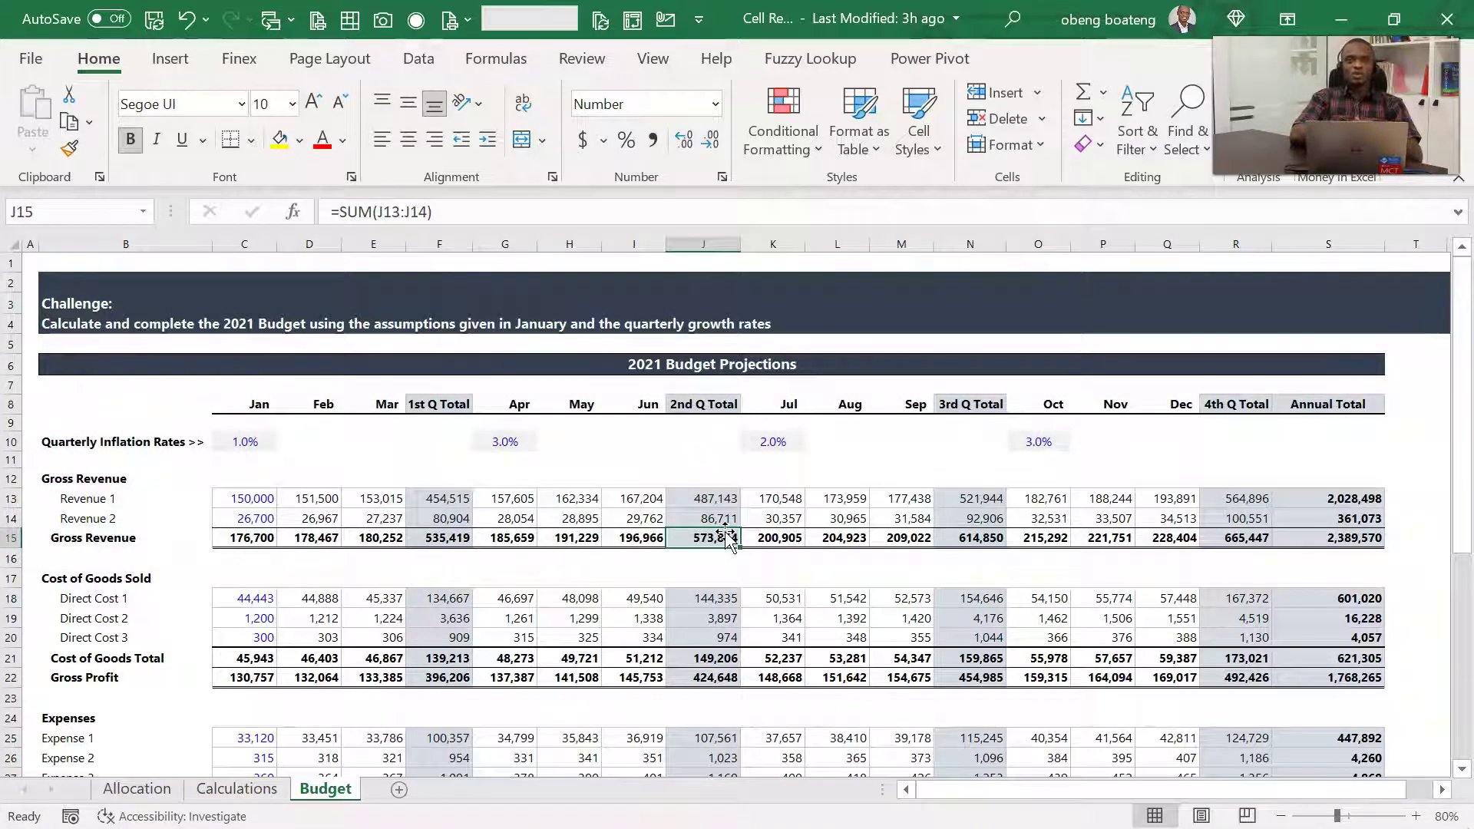
Scroll down to Total Expenses and Net Profit, stopping beside the 500,000 annual net profit
key(Down)
key(Down)
key(Down)
key(Down)
key(Down)
key(Down)
key(Down)
key(Down)
key(Down)
key(Down)
key(Down)
key(Down)
key(Down)
key(Down)
key(Down)
key(Down)
key(Down)
key(Down)
key(Down)
key(Down)
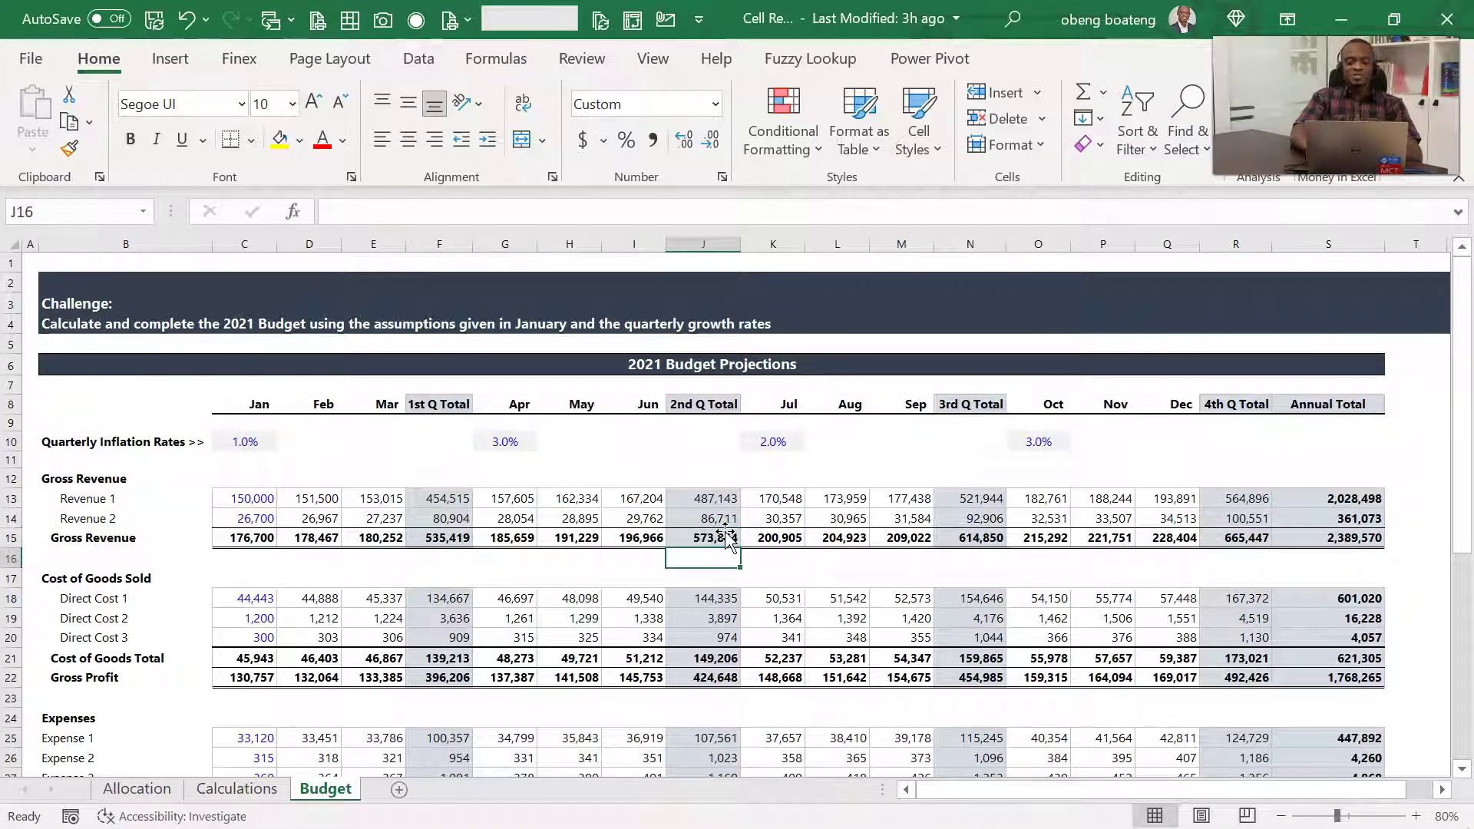
key(Down)
key(Down)
key(Down)
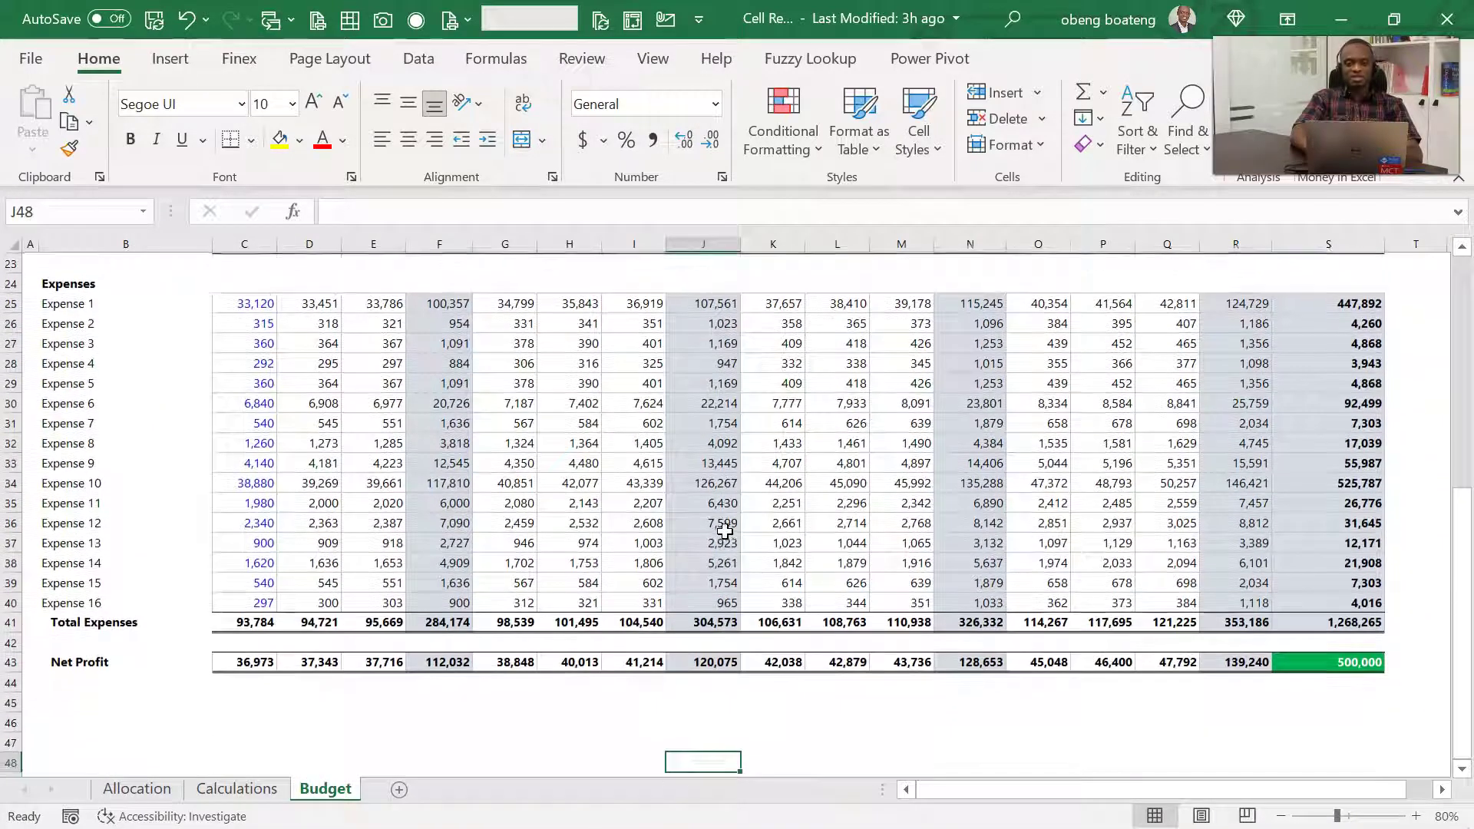
key(Up)
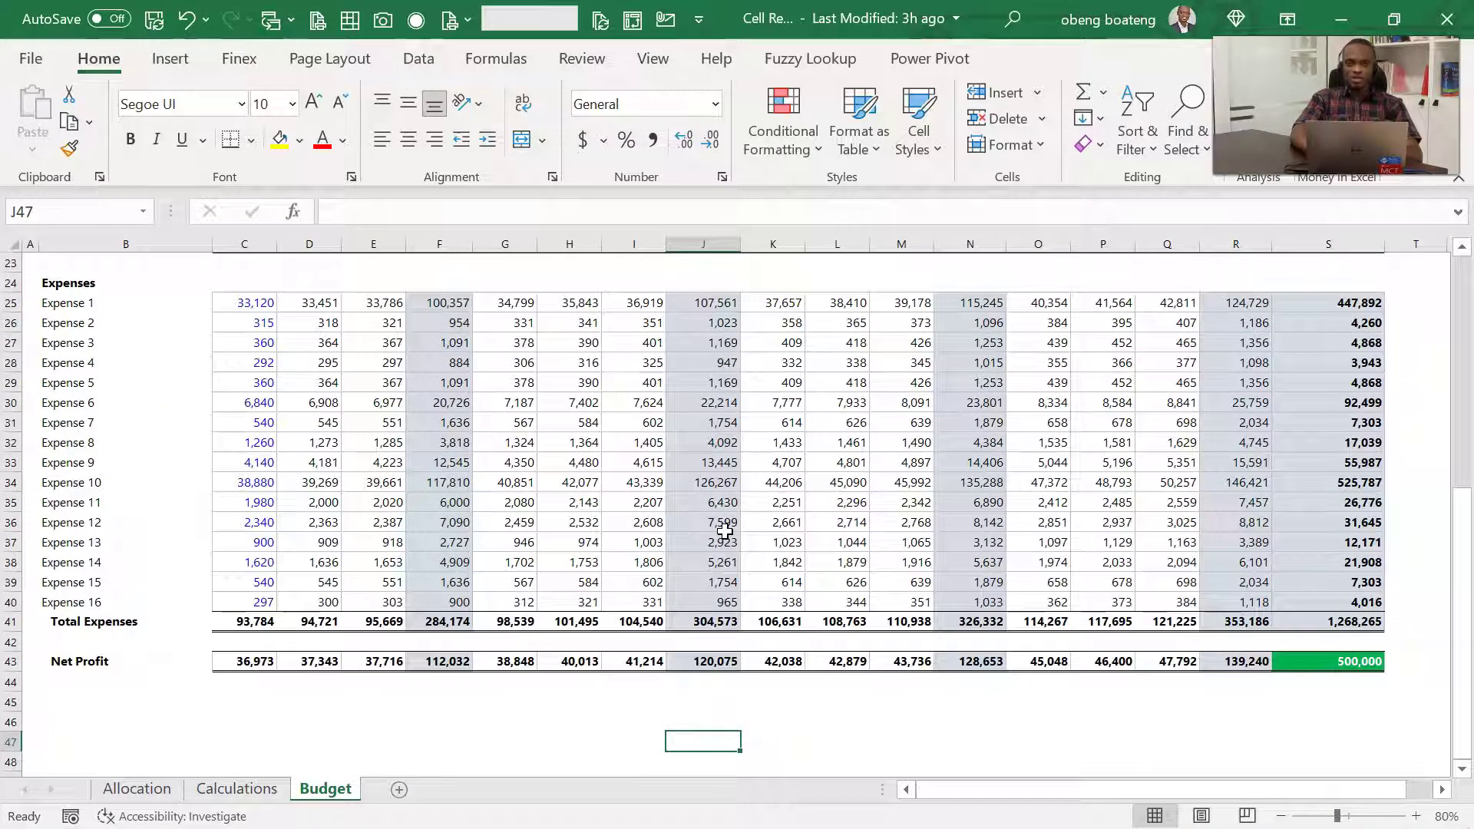
key(Right)
key(Right)
key(Right)
key(Right)
key(Right)
key(Right)
key(Right)
key(Right)
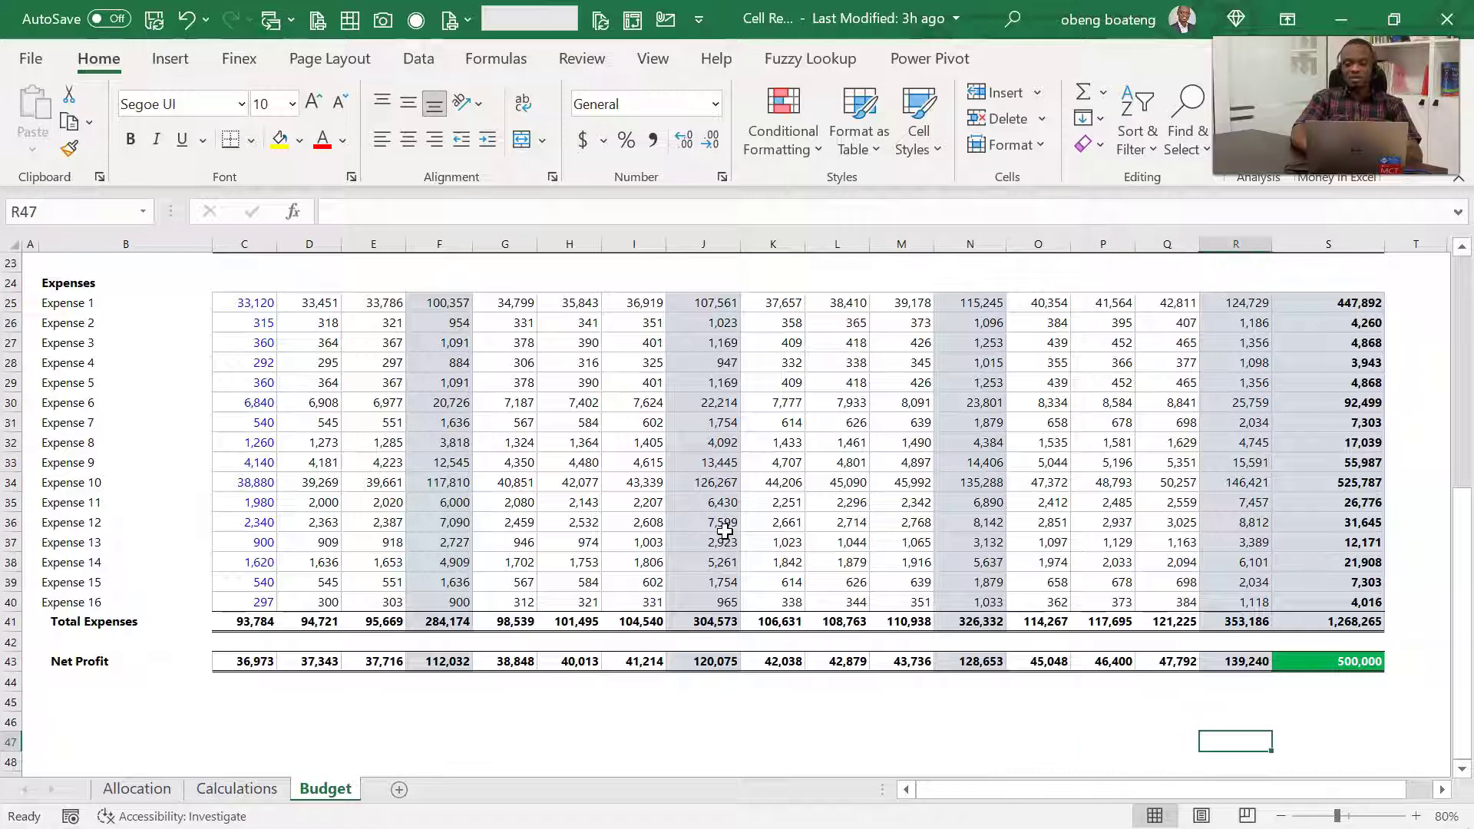
key(Up)
key(Up)
key(Up)
key(Up)
key(Up)
key(Right)
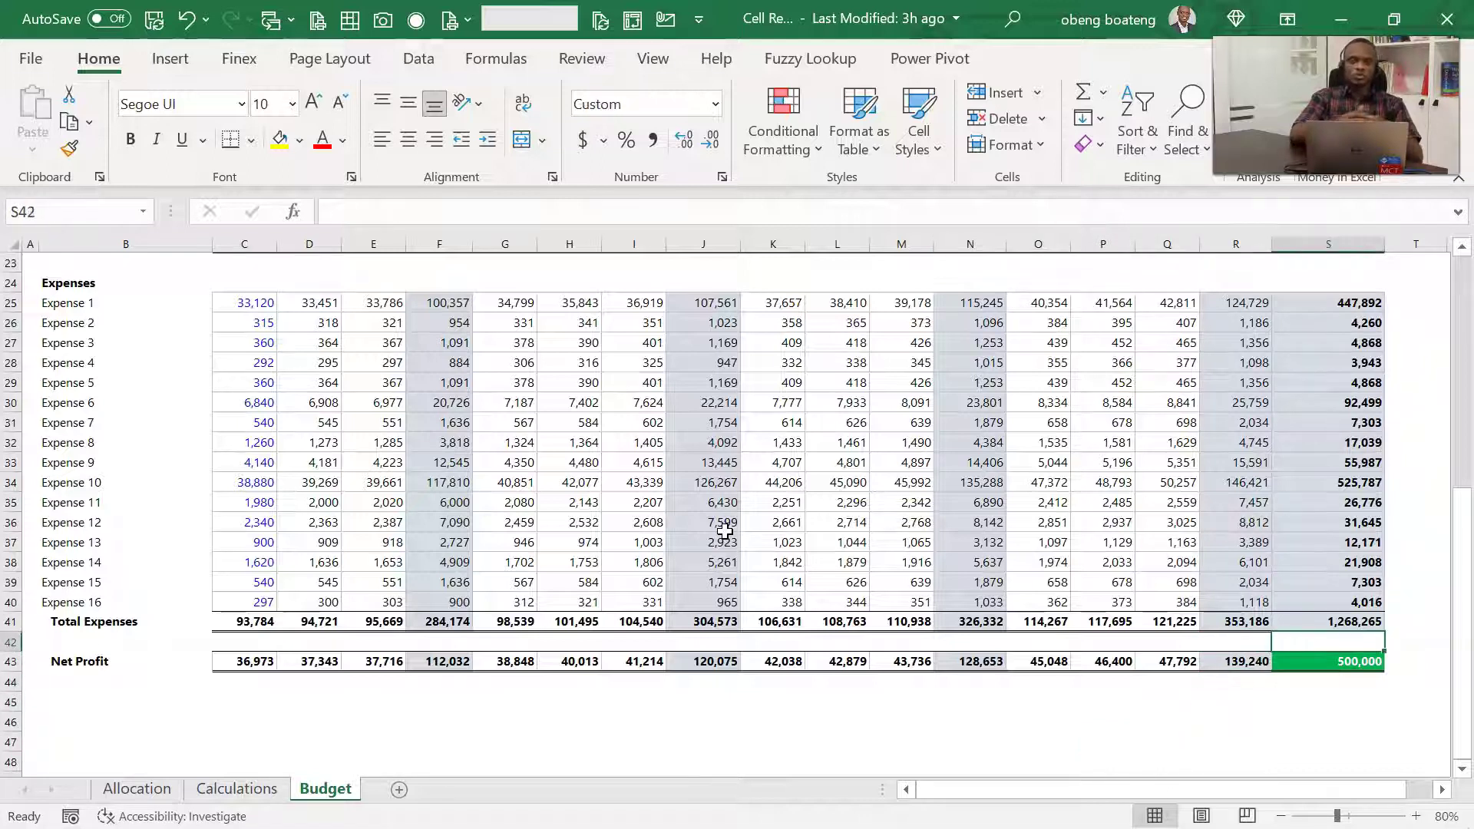